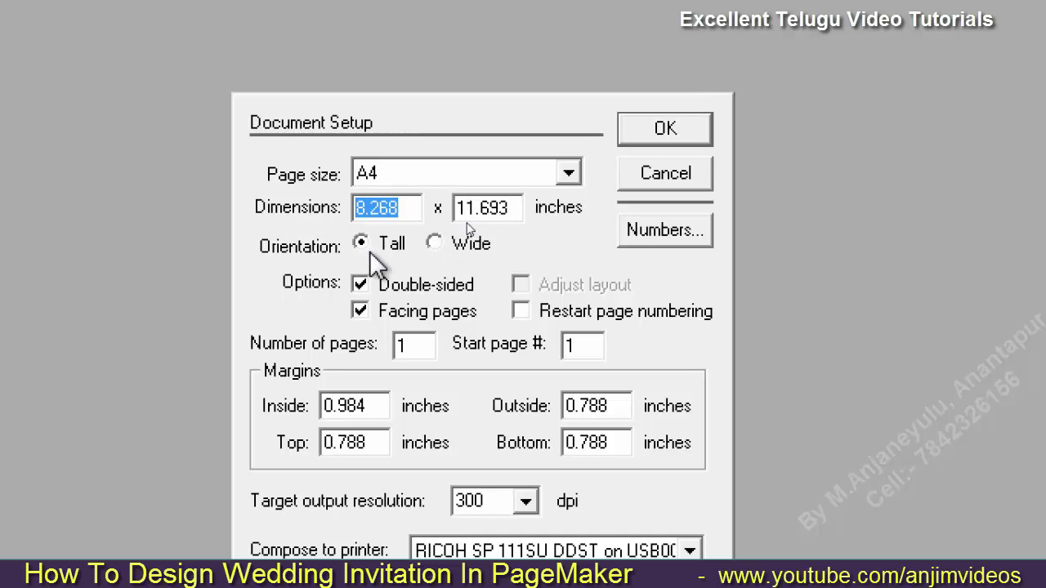
Step: Create an A4 document in wide orientation and maximize its document window
click(449, 247)
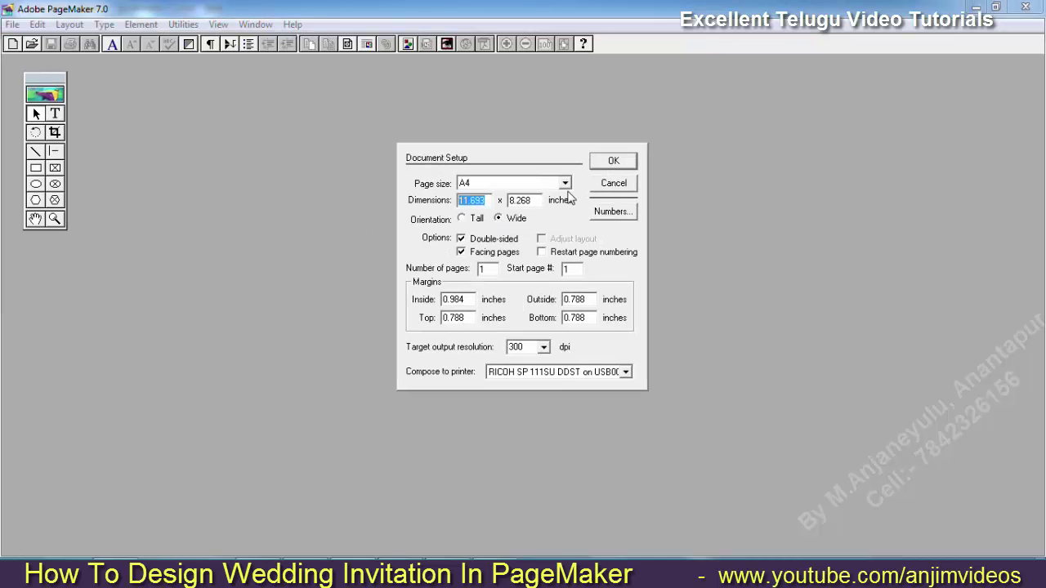
click(604, 162)
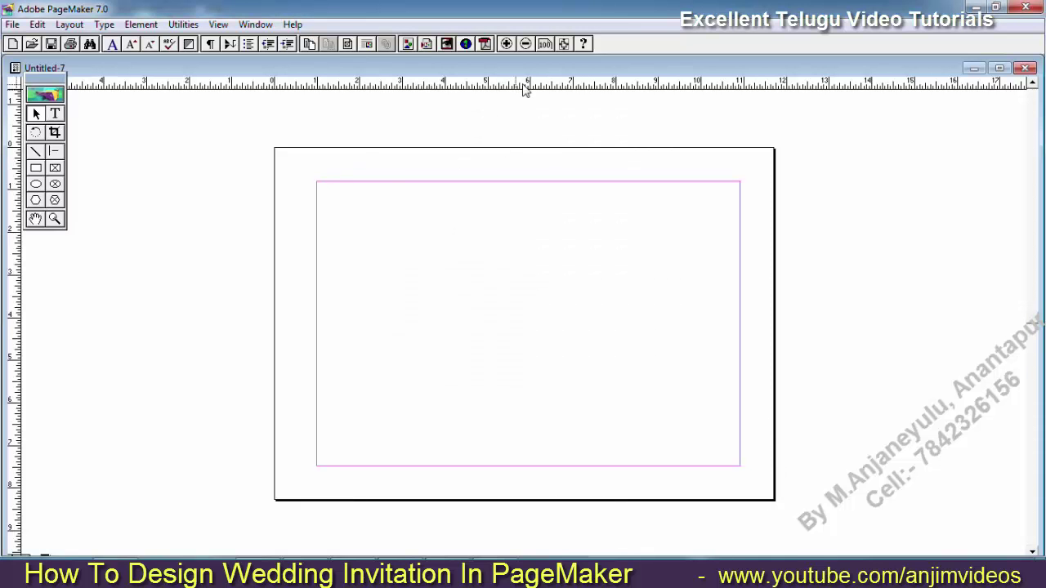
double_click(532, 70)
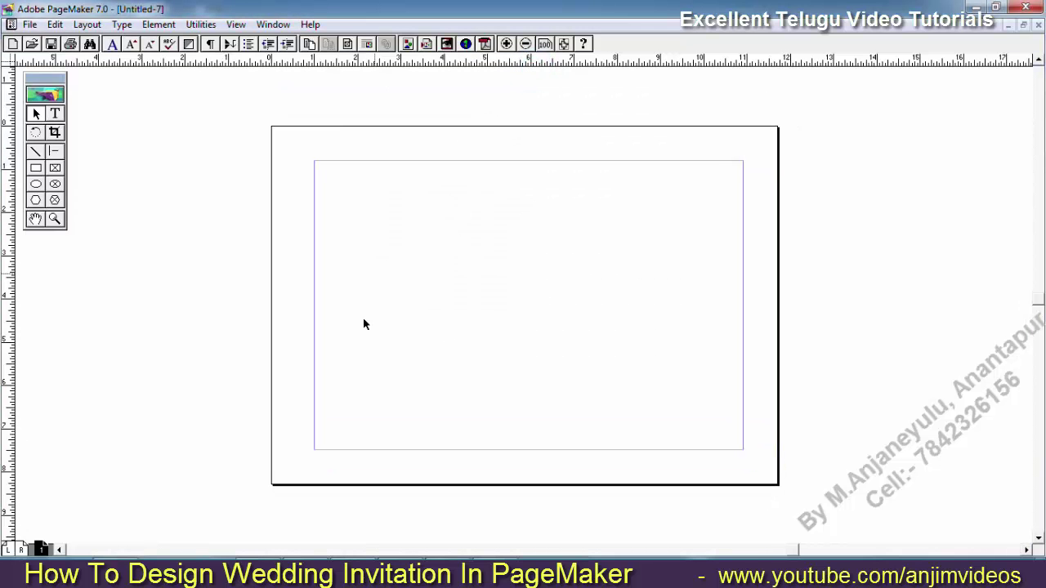
click(236, 25)
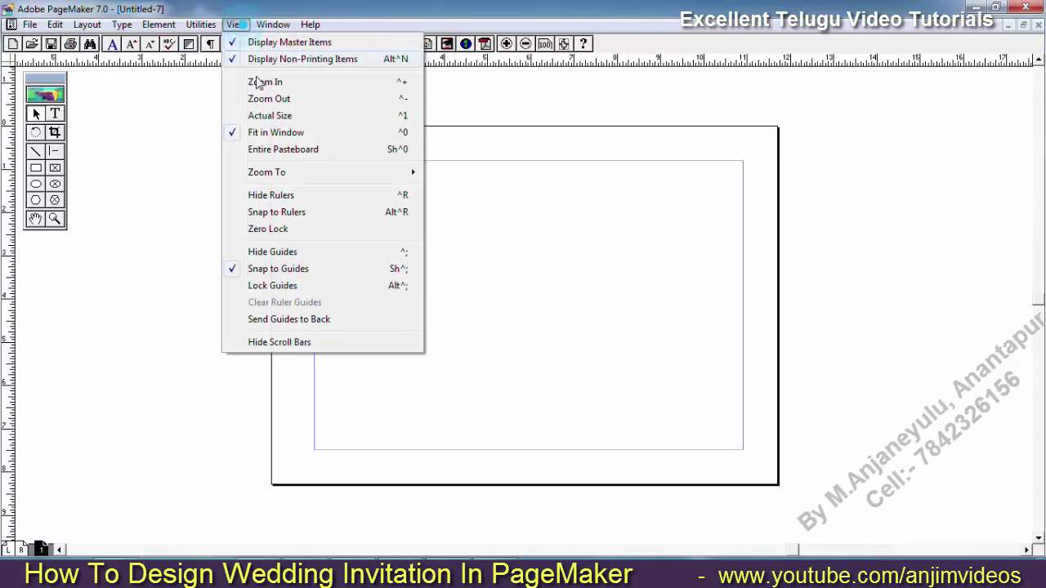
click(278, 115)
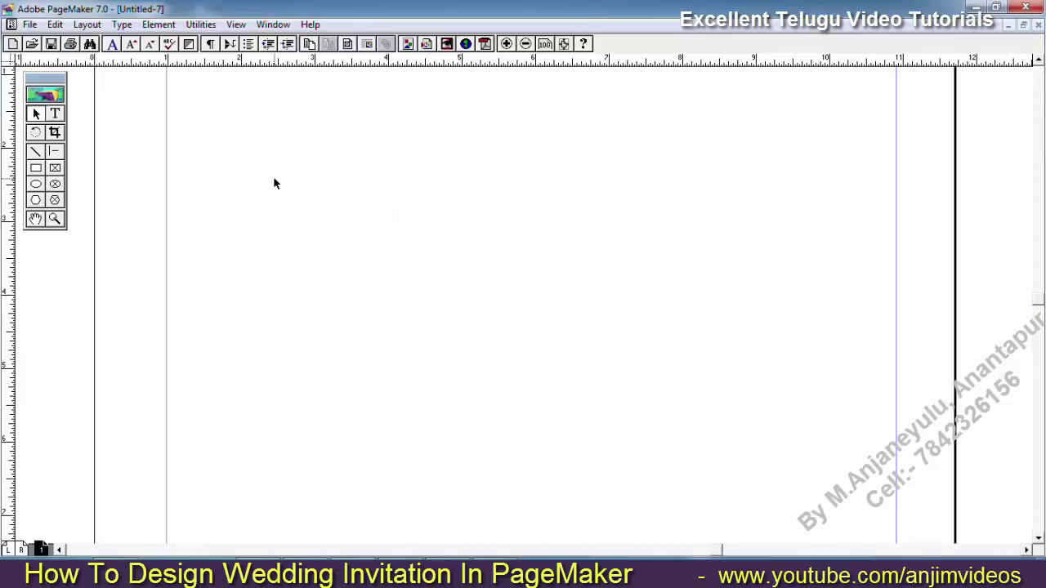
click(201, 24)
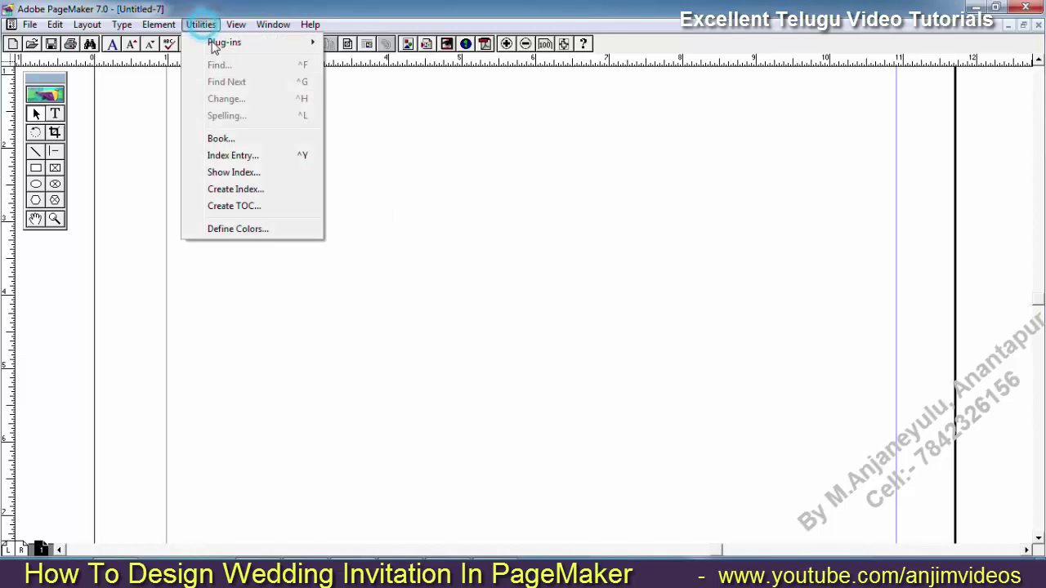
mouse_move(236, 25)
click(276, 132)
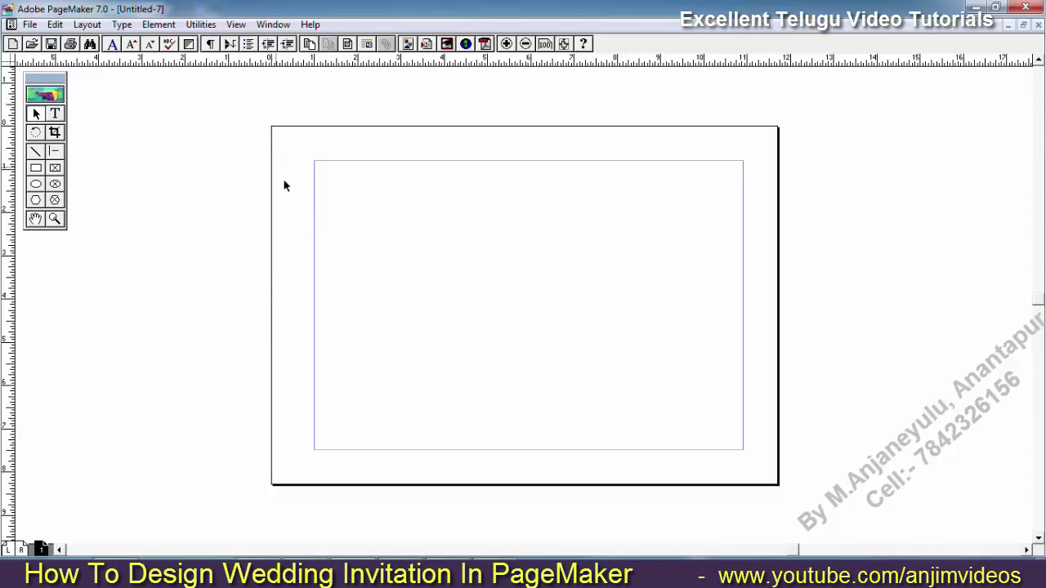
Step: Place the floral corner image pm1 from the Desktop in the bottom-right corner of the page margins
key(ctrl+d)
click(86, 147)
scroll(86, 148, down, 1)
scroll(86, 147, down, 3)
scroll(86, 148, up, 2)
text(pm inv)
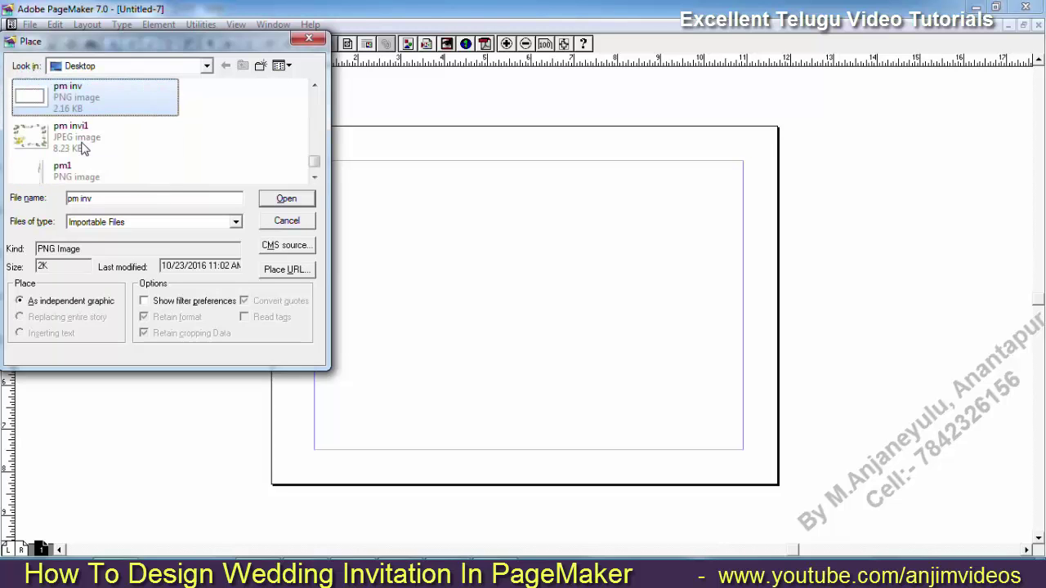
click(81, 147)
click(86, 170)
click(290, 200)
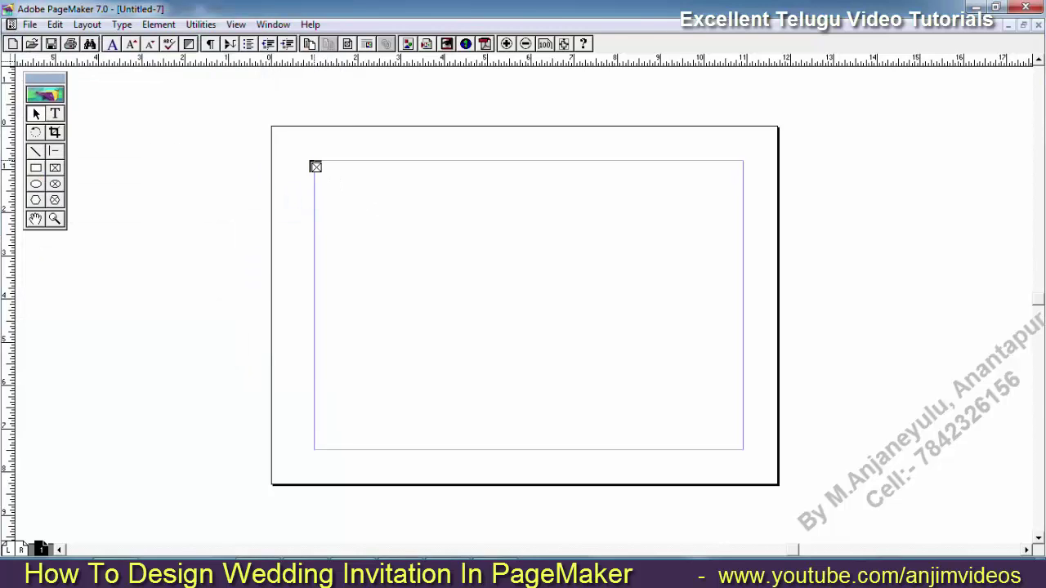
drag(495, 270, 742, 449)
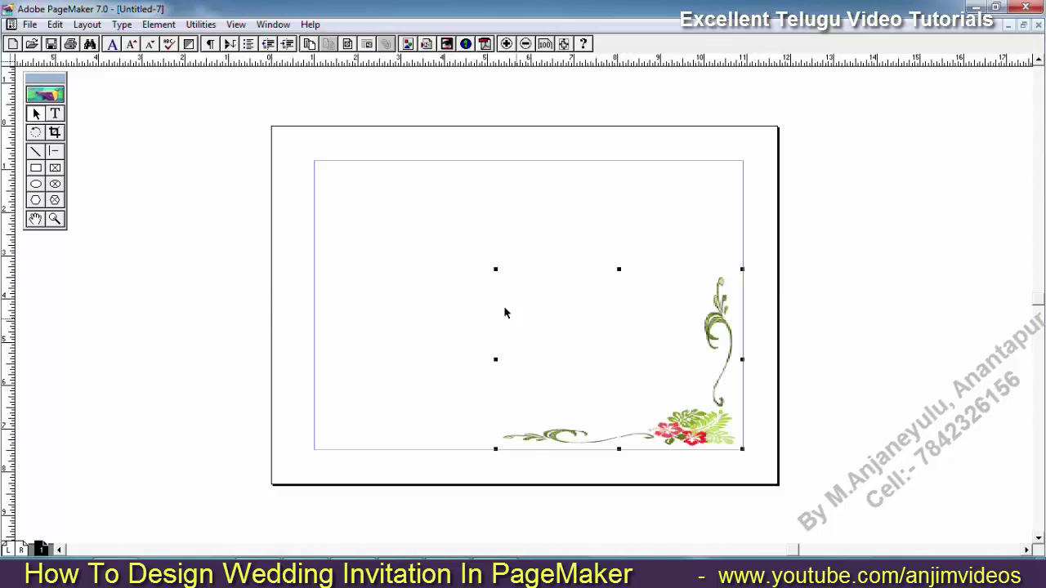
Step: Shrink the floral corner ornament to about 4.16 x 2.84 in, keeping it against the bottom-right margin corner
drag(496, 271, 543, 313)
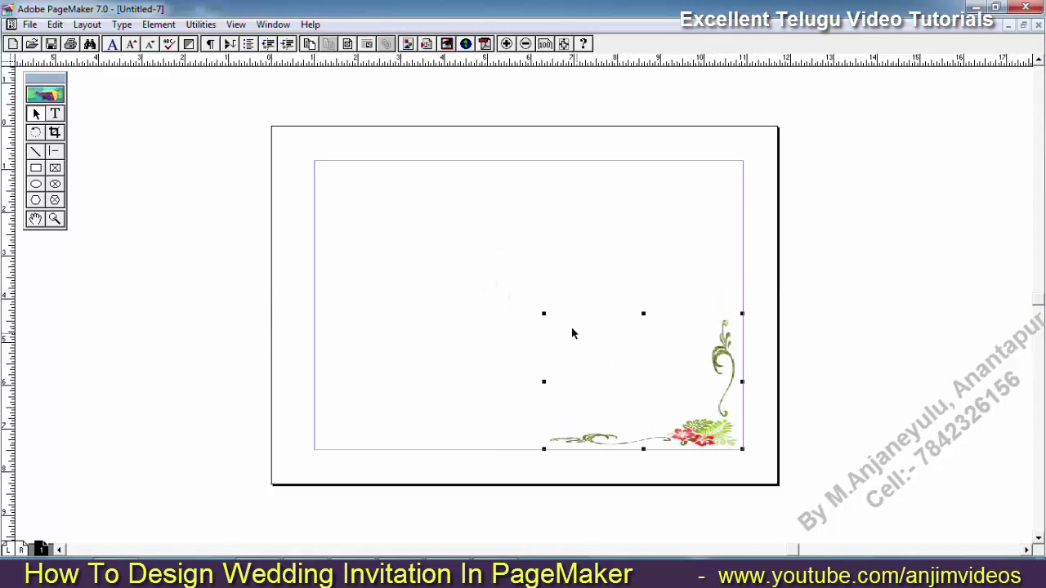
drag(544, 314, 563, 327)
Step: Duplicate the corner ornament and position the copy in the top-left corner of the page margins
click(728, 443)
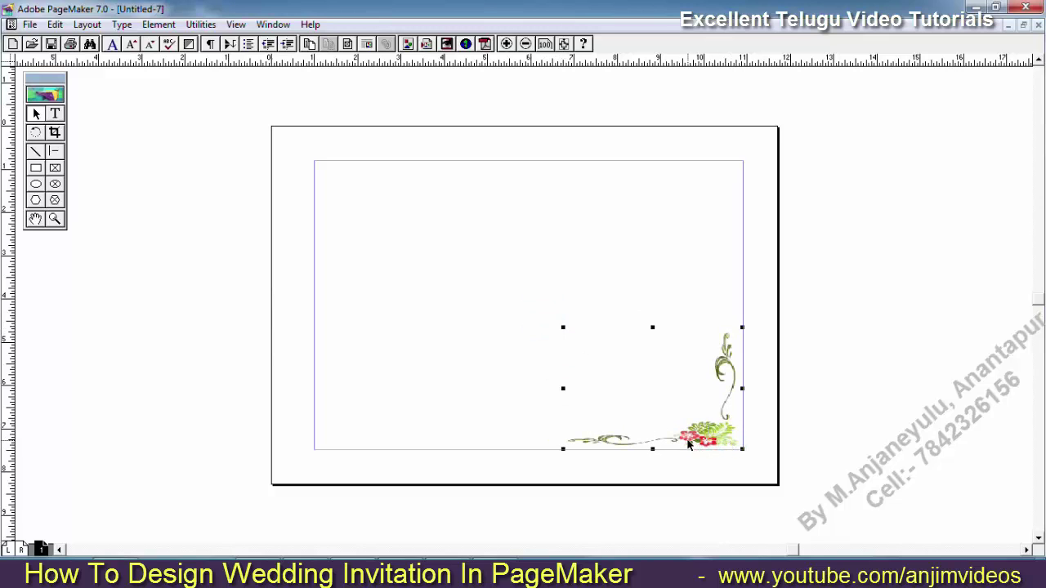
key(ctrl+v)
drag(719, 443, 470, 276)
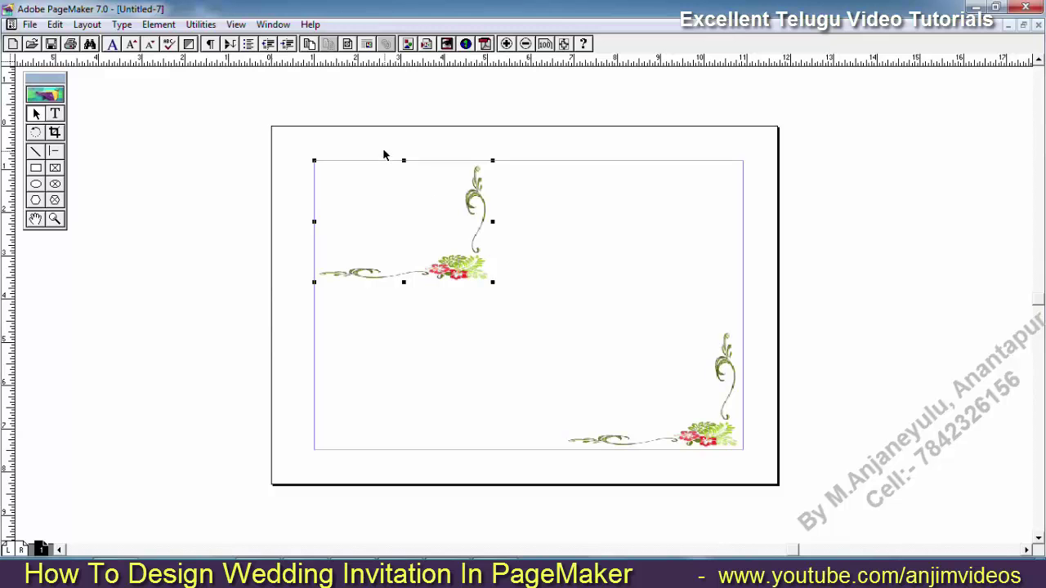
Step: Show the Control Palette, flip the copied ornament horizontally and move it back onto the page
click(272, 25)
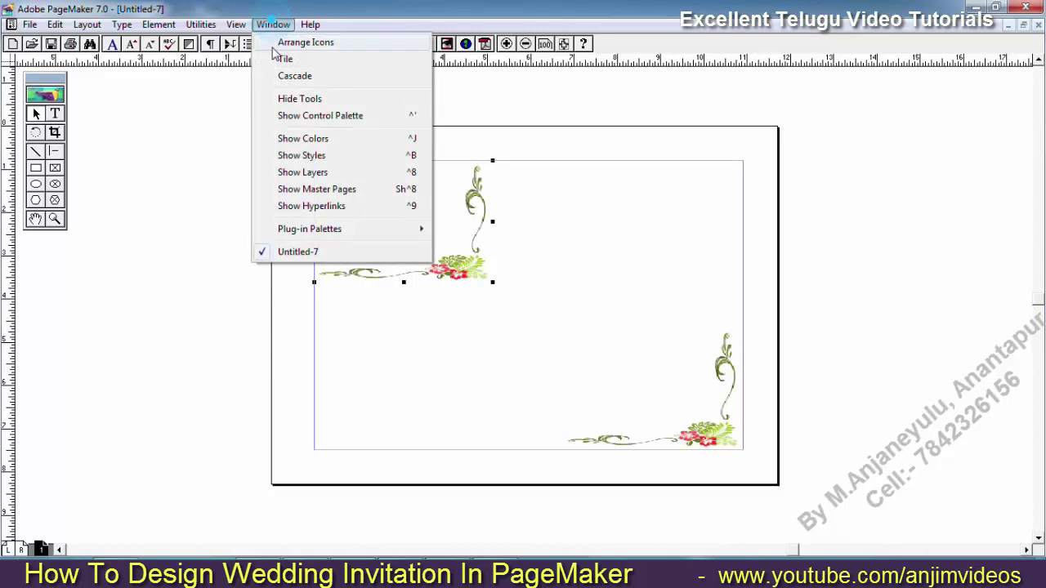
click(319, 117)
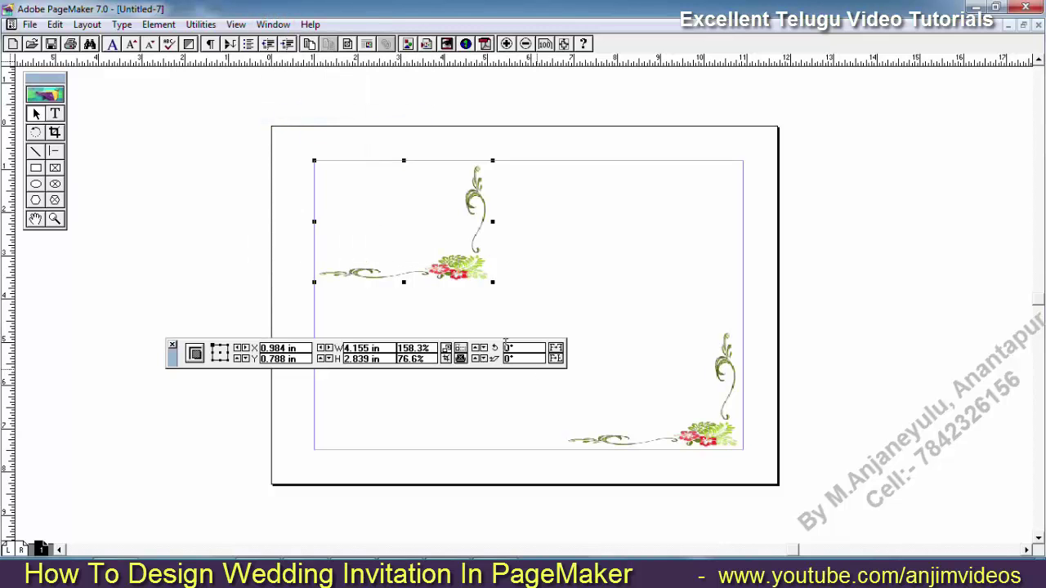
click(507, 348)
click(556, 349)
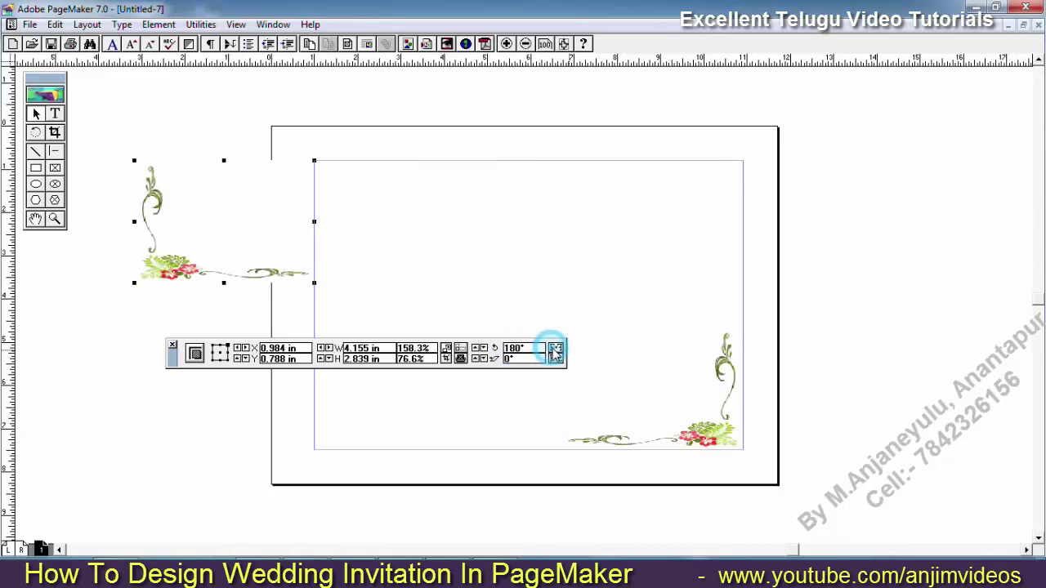
click(556, 349)
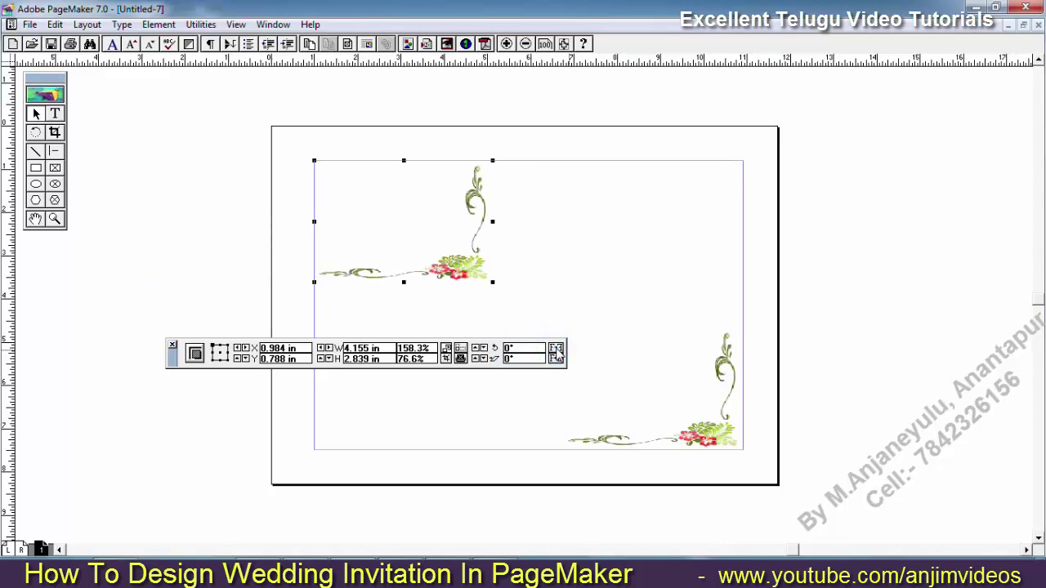
click(556, 350)
drag(188, 269, 415, 263)
Step: Set the copied ornament's rotation to 90° and fit it into the top-left margin corner
double_click(535, 348)
text(90)
key(Return)
drag(428, 106, 390, 280)
drag(406, 197, 336, 205)
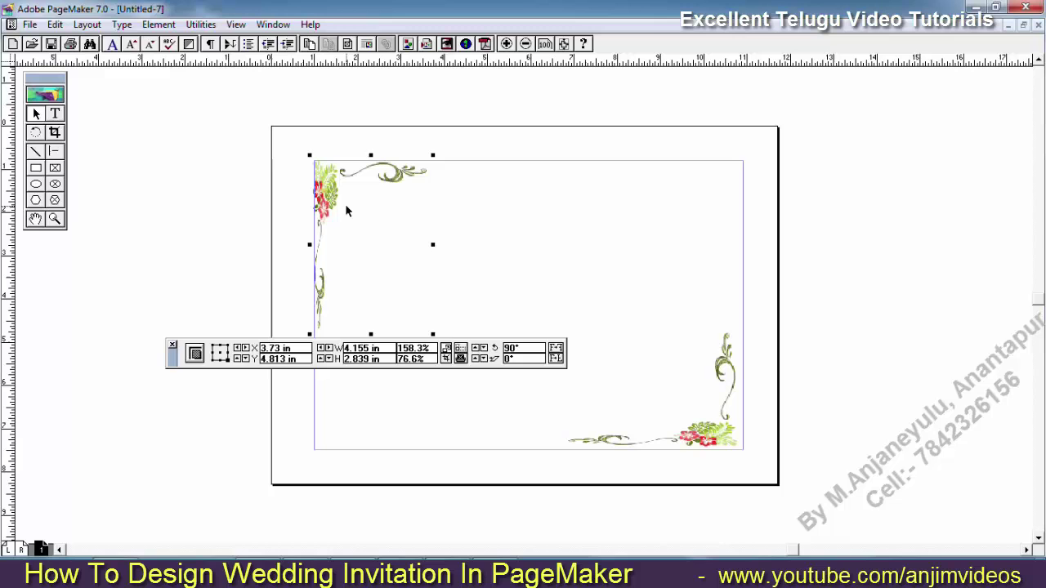
Step: Nudge the bottom-right ornament right and down to about X 6.86 in, Y 4.721 in
click(453, 235)
click(717, 436)
key(Right)
key(Right)
key(Right)
key(Right)
key(Right)
key(Right)
key(Right)
key(Right)
key(Right)
key(Right)
key(Right)
key(Down)
key(Down)
key(Down)
key(Down)
key(Down)
key(Down)
key(Down)
key(Down)
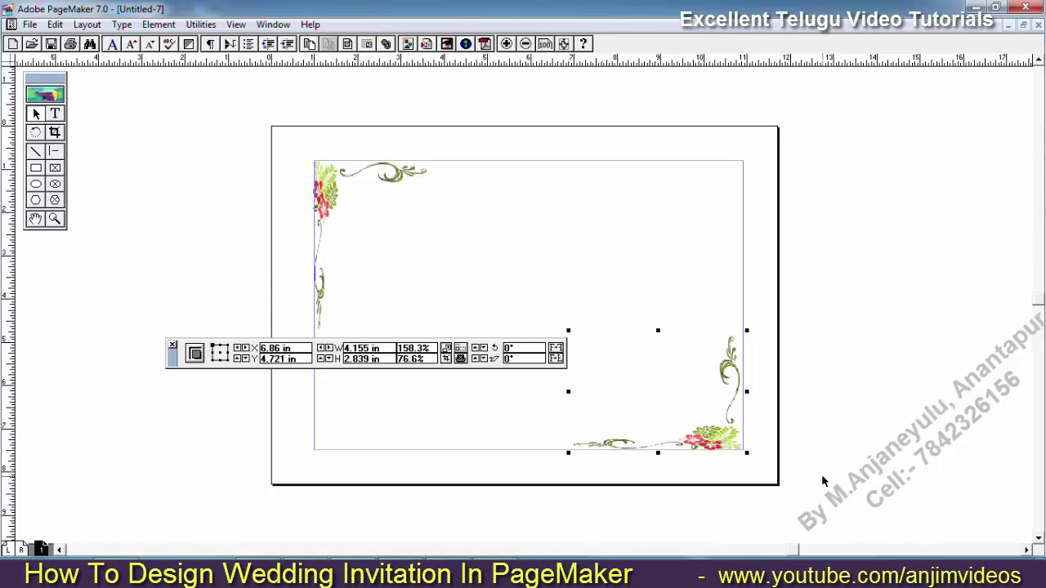
Step: Try to nudge the top-left ornament right and down to about X 3.823 in, Y 4.904 in
click(343, 219)
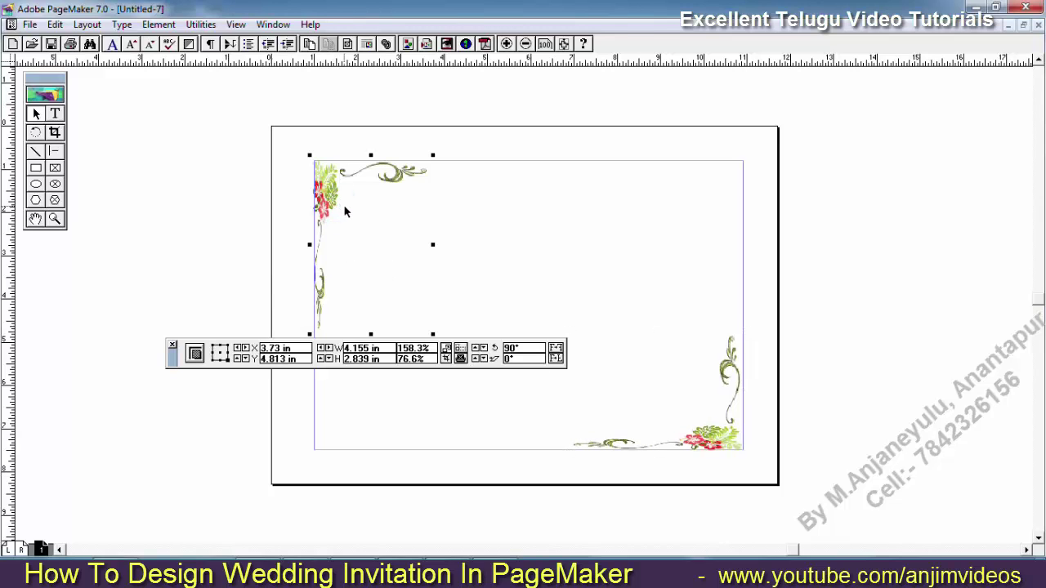
key(Right)
key(Right)
key(Right)
key(Right)
key(Right)
key(Right)
key(Right)
key(Right)
key(Right)
key(Down)
key(Down)
key(Down)
key(Down)
key(Down)
key(Down)
key(Down)
key(Down)
key(Down)
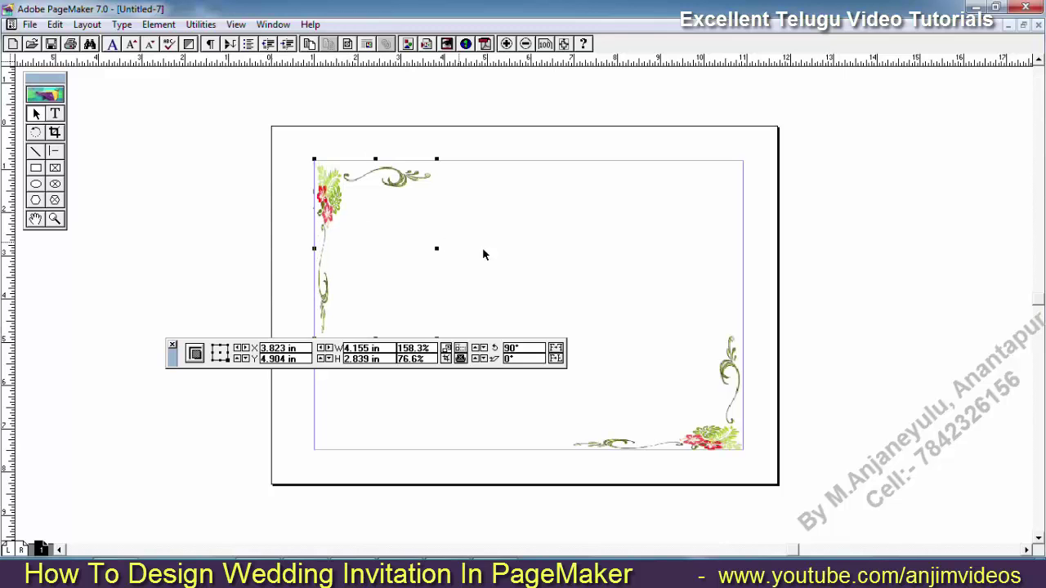
Step: Duplicate the top-left ornament, flip the copy vertically and horizontally, and move it into the page's right half
key(ctrl+c)
key(ctrl+v)
drag(551, 227, 616, 212)
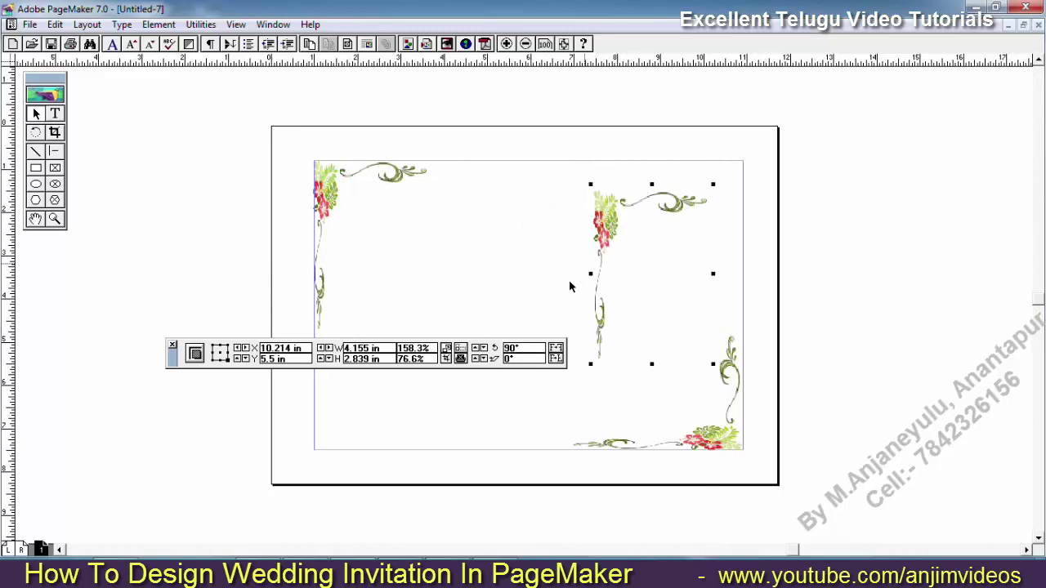
click(557, 359)
drag(614, 494, 615, 268)
click(556, 349)
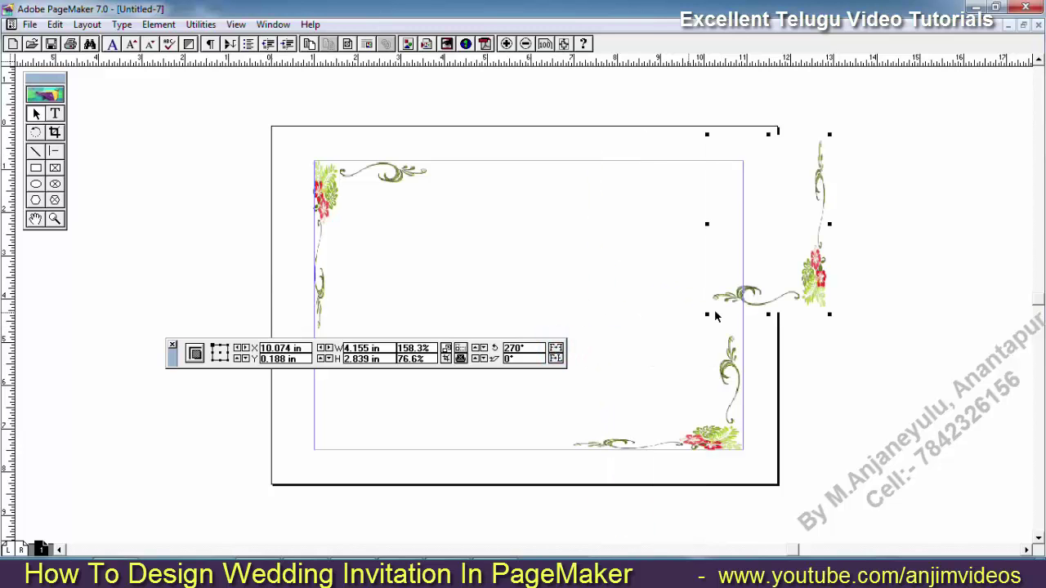
drag(797, 282, 662, 267)
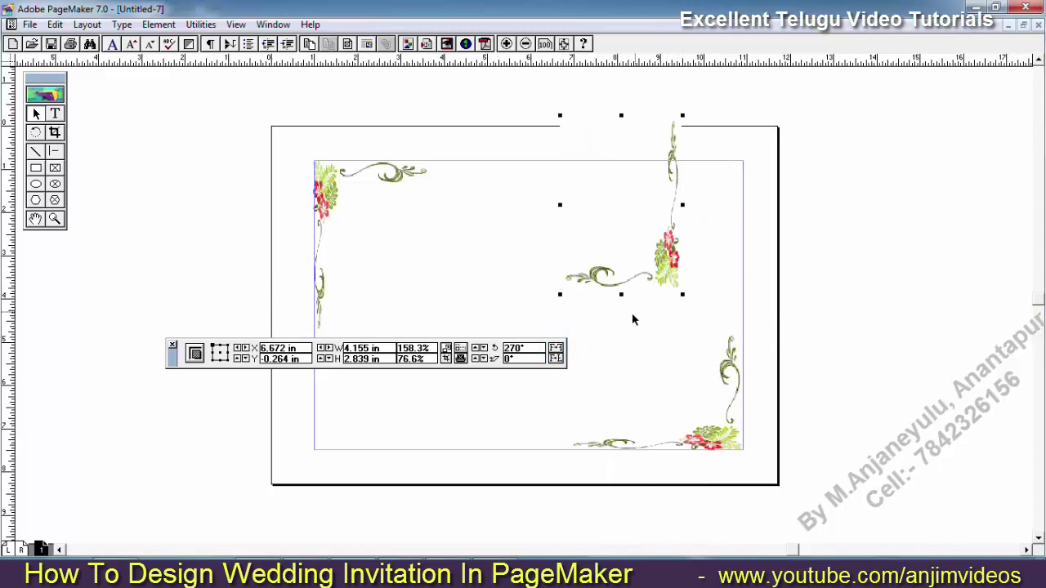
Step: Set the flipped copy's rotation to 0° and fit it into the top-right margin corner
double_click(523, 349)
text(0)
key(Return)
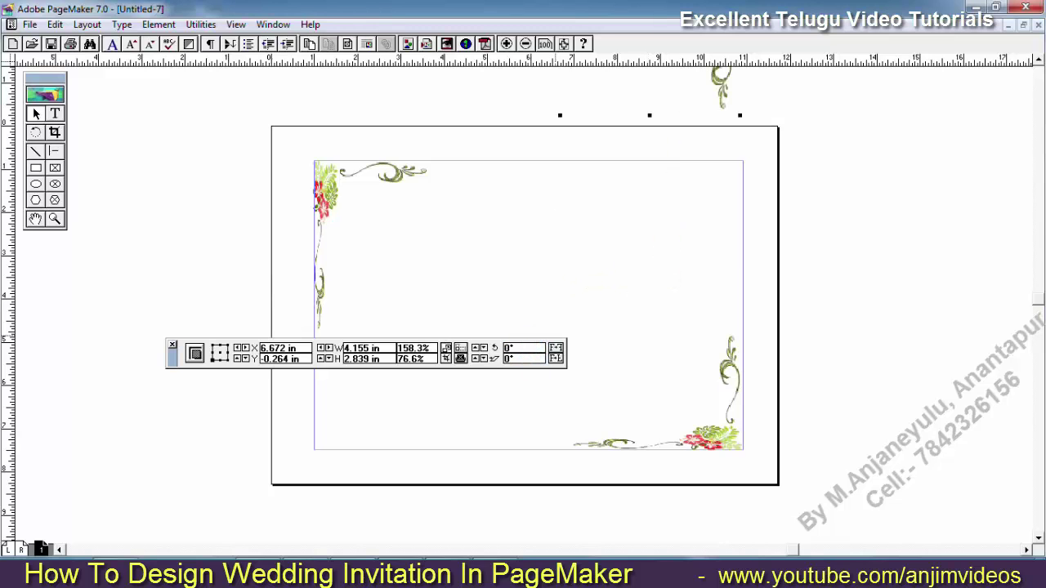
drag(721, 75, 704, 233)
drag(714, 186, 731, 197)
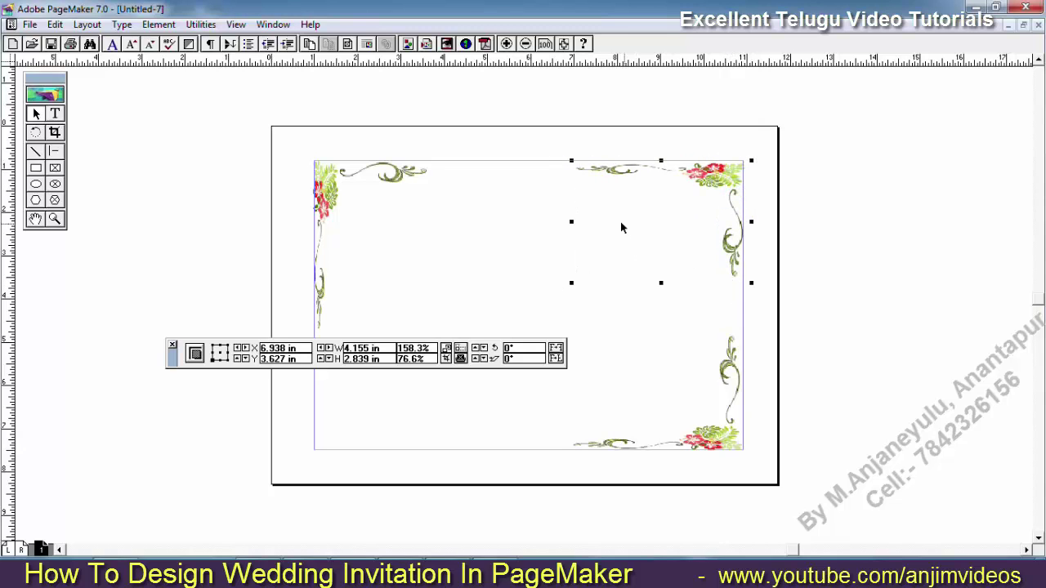
Step: Duplicate the top-right ornament and move the copy to the bottom-left area of the page
click(857, 303)
click(733, 192)
drag(736, 196, 411, 407)
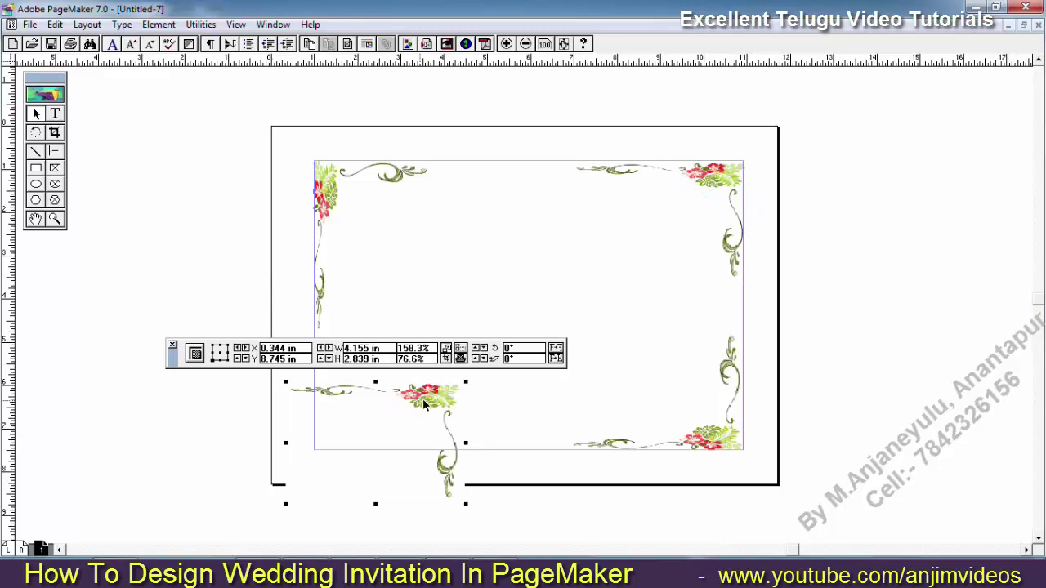
Step: Try a 90° rotation on the bottom-left copy and move it back over the page's lower edge
click(524, 347)
key(Return)
drag(174, 384, 414, 436)
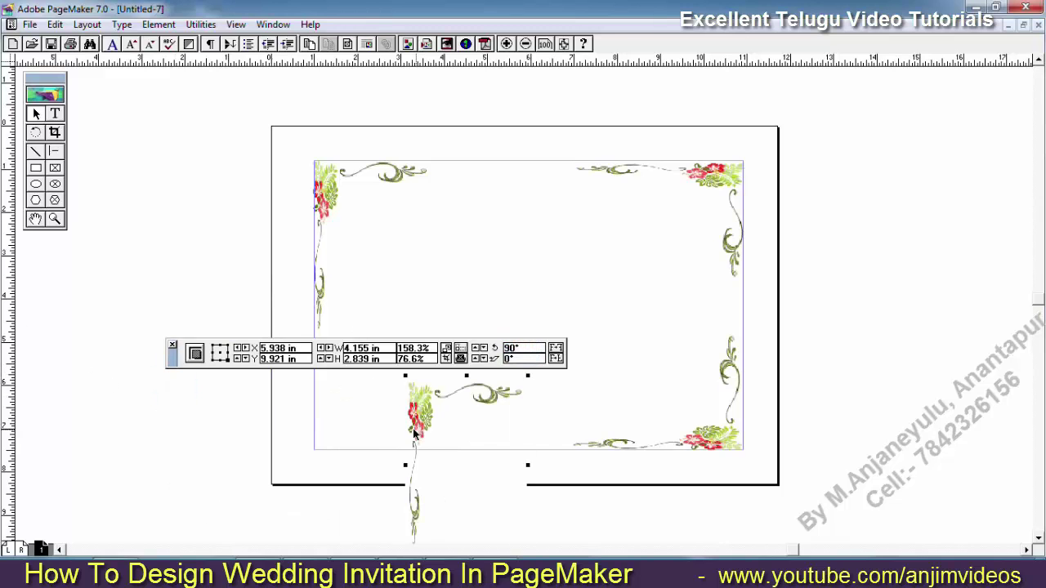
Step: Set the bottom-left copy's rotation to 180°
click(524, 347)
text(180)
key(Return)
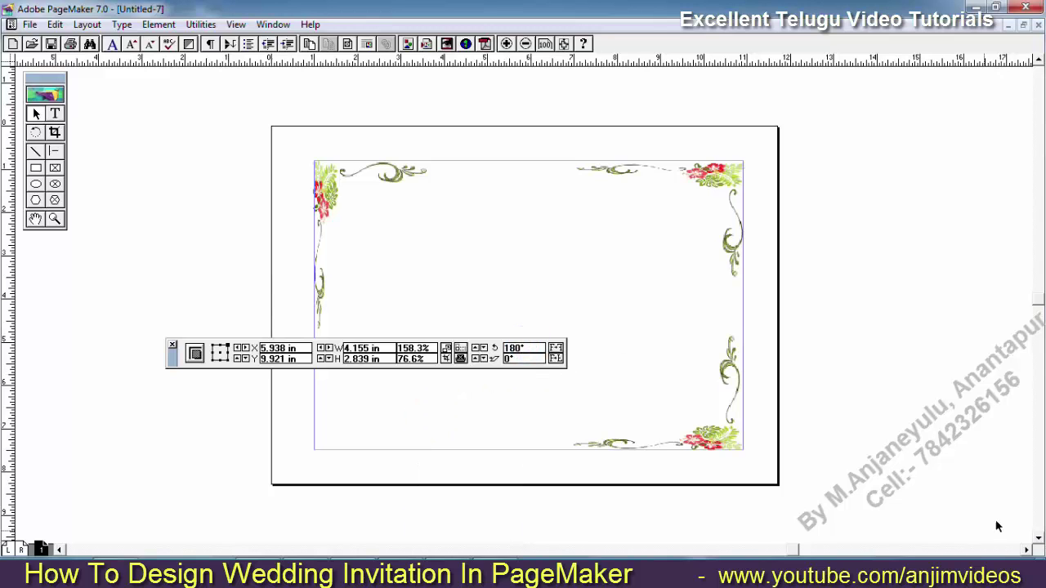
Step: Move the bottom-right ornament up to about X 6.75 in, Y 0.094 in, and deselect it
drag(580, 403, 588, 206)
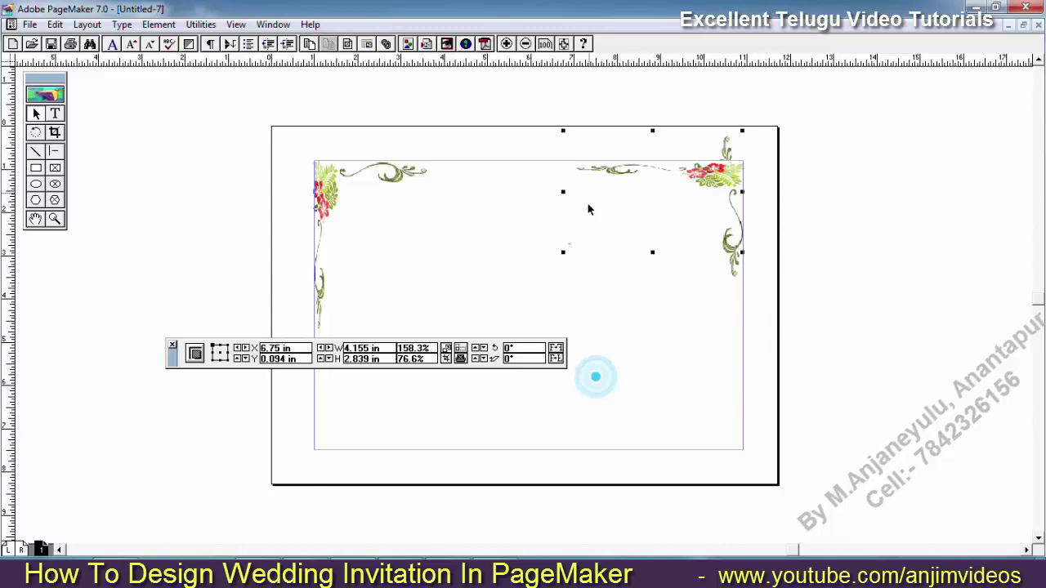
key(super)
click(636, 307)
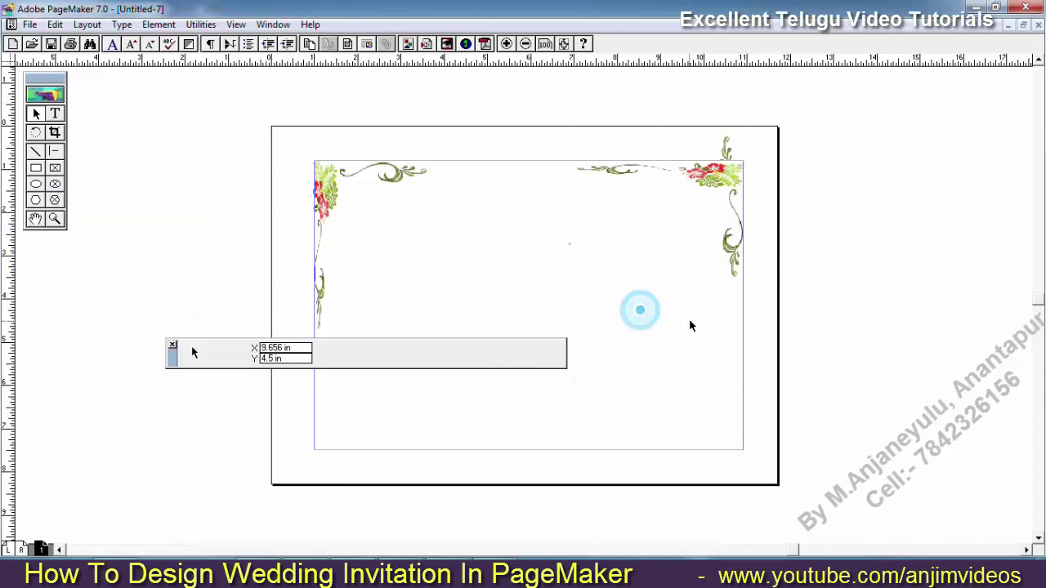
click(700, 321)
click(658, 383)
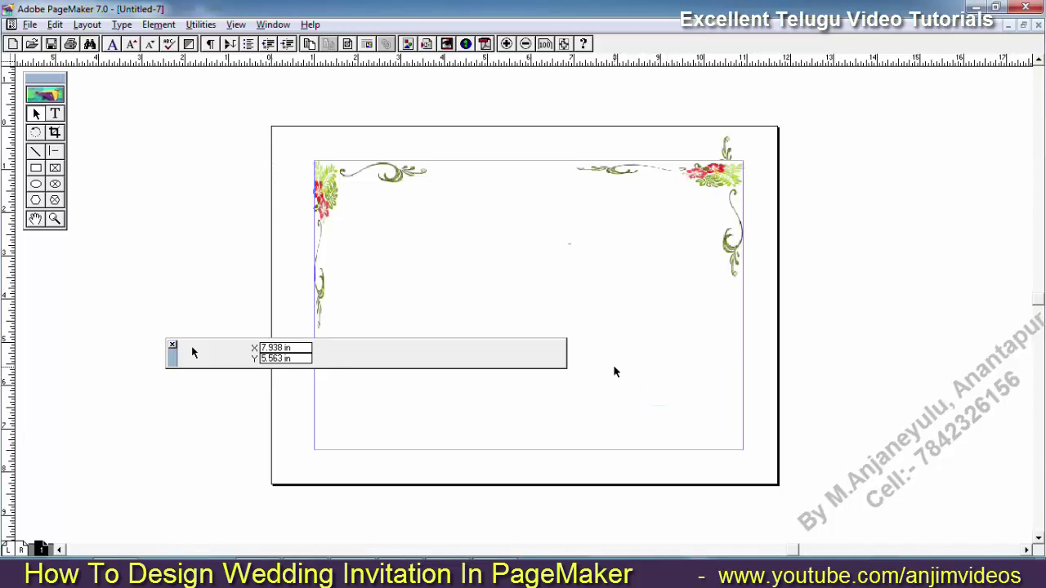
Step: Move the copy lying below the page into the bottom-left margin corner, at about X 5.139 in, Y 4.906 in
scroll(638, 358, down, 8)
drag(692, 398, 712, 528)
click(415, 465)
drag(415, 494, 387, 295)
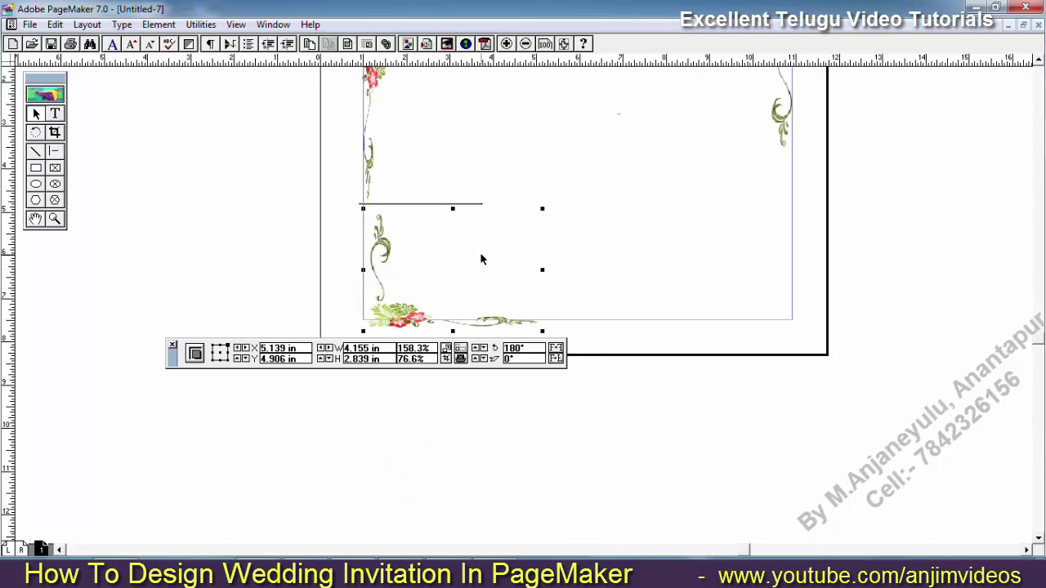
Step: Nudge the bottom-left ornament up and left to about X 5.079 in, Y 4.726 in
key(Up)
key(Up)
key(Up)
key(Up)
key(Up)
key(Up)
key(Up)
key(Left)
key(Left)
key(Left)
key(Left)
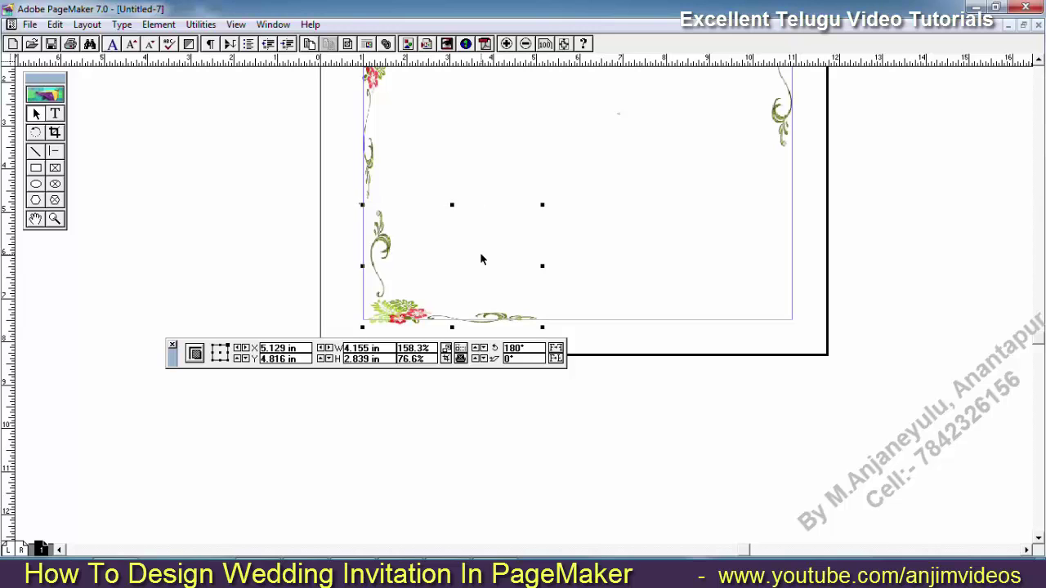
key(Up)
key(Up)
key(Up)
key(Up)
key(Up)
key(Up)
key(Up)
key(Left)
key(Left)
key(Up)
key(Up)
key(Up)
key(Up)
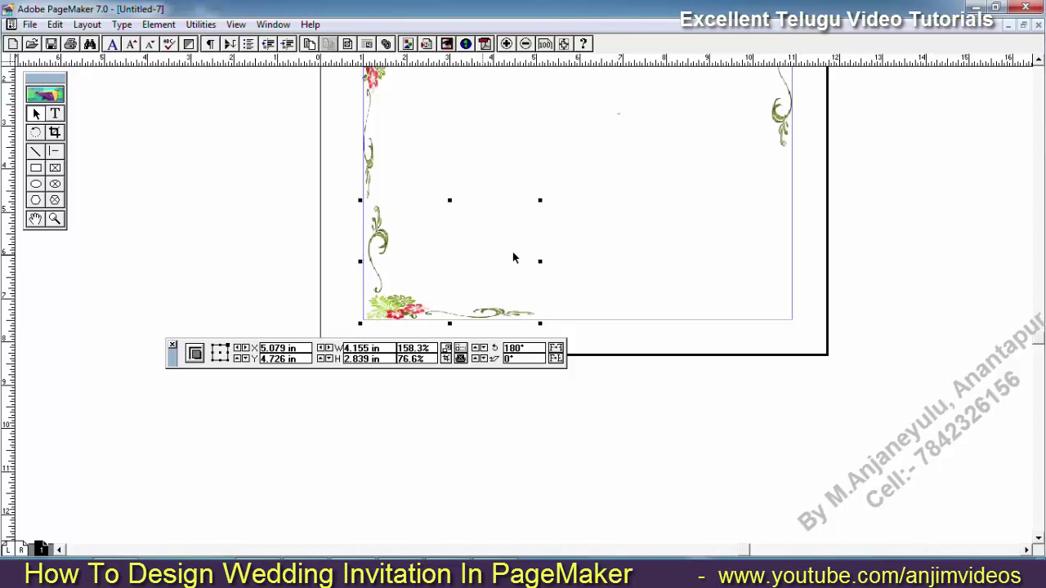
Step: Move the lower right-side ornament to the bottom-right corner at about X 6.75 in, Y 4.641 in, and the other to the top-right corner
click(700, 247)
scroll(710, 236, up, 4)
drag(751, 234, 759, 366)
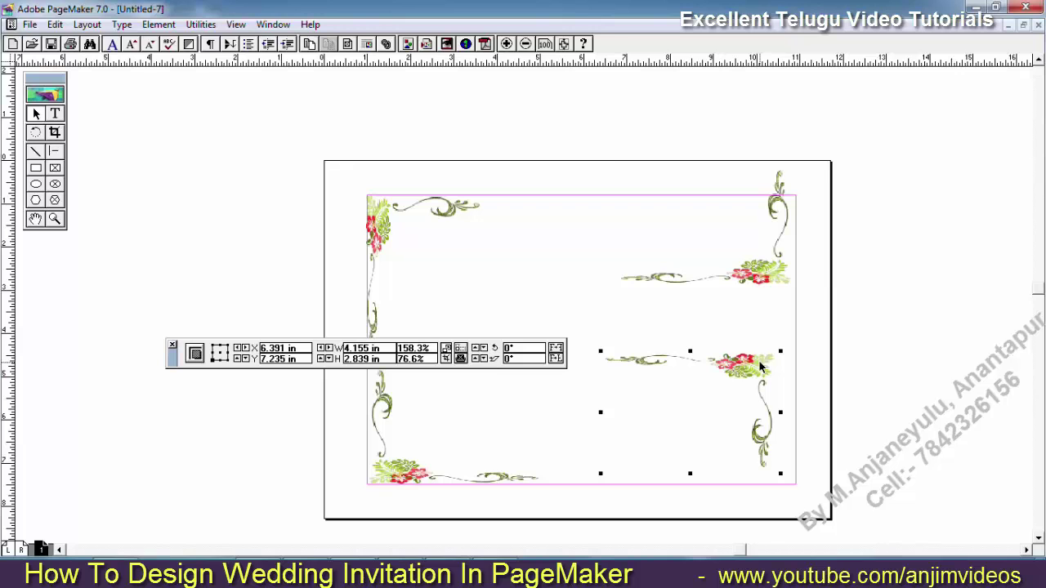
drag(771, 269, 772, 473)
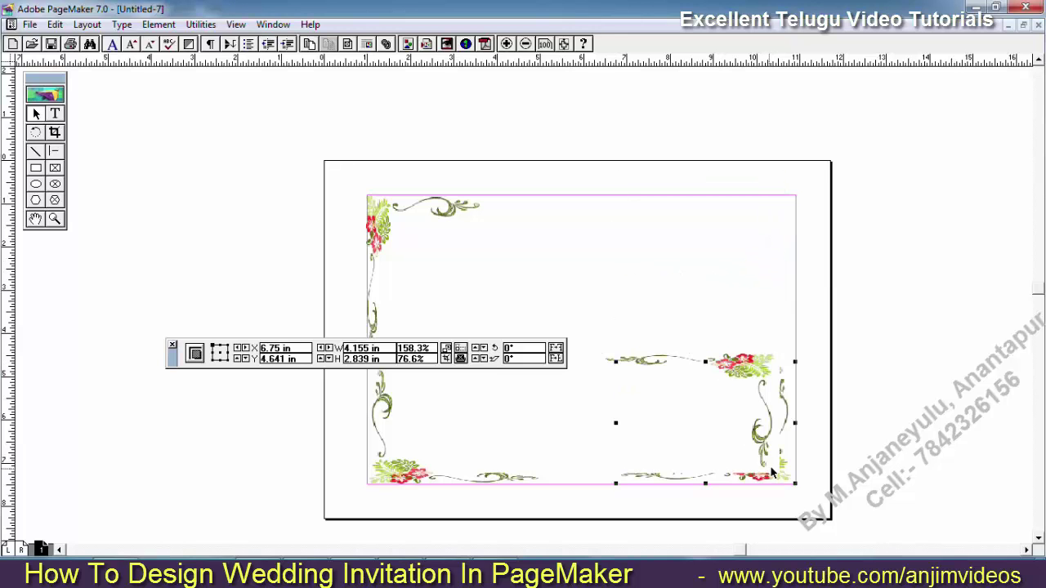
drag(754, 366, 776, 216)
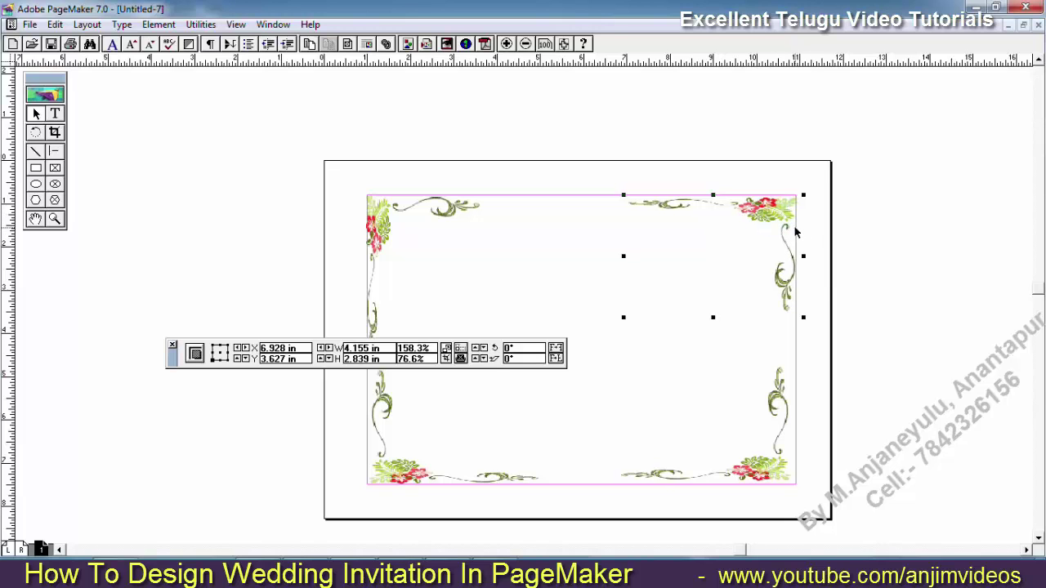
key(Left)
Step: Nudge the bottom-right ornament right to about X 6.87 in, Y 4.641 in, then hide the Control Palette and deselect it
click(759, 467)
drag(759, 467, 765, 473)
key(Right)
key(Right)
key(Right)
key(Right)
click(994, 405)
click(774, 478)
key(Right)
key(Right)
key(Right)
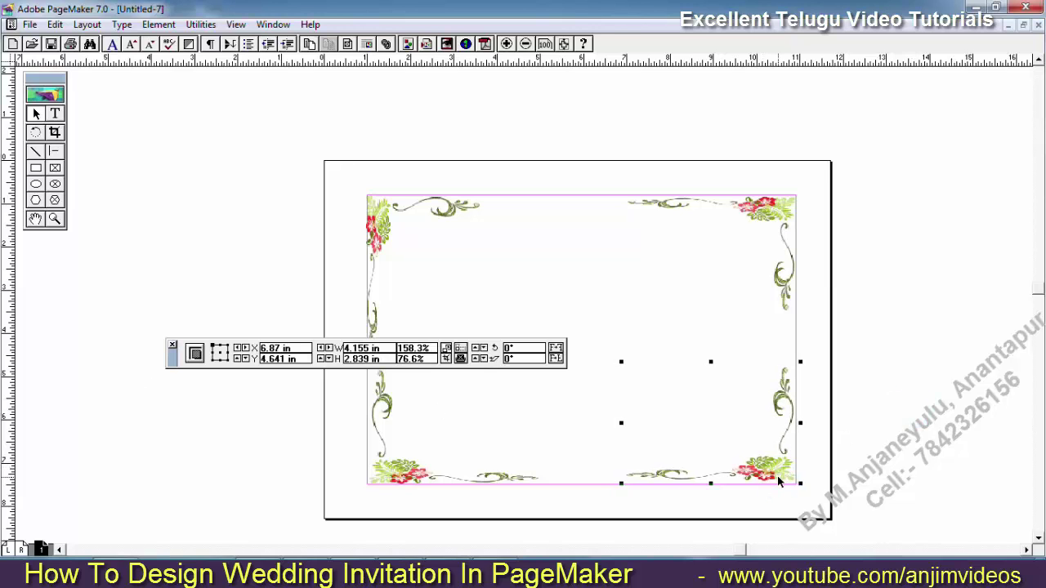
click(173, 345)
click(879, 331)
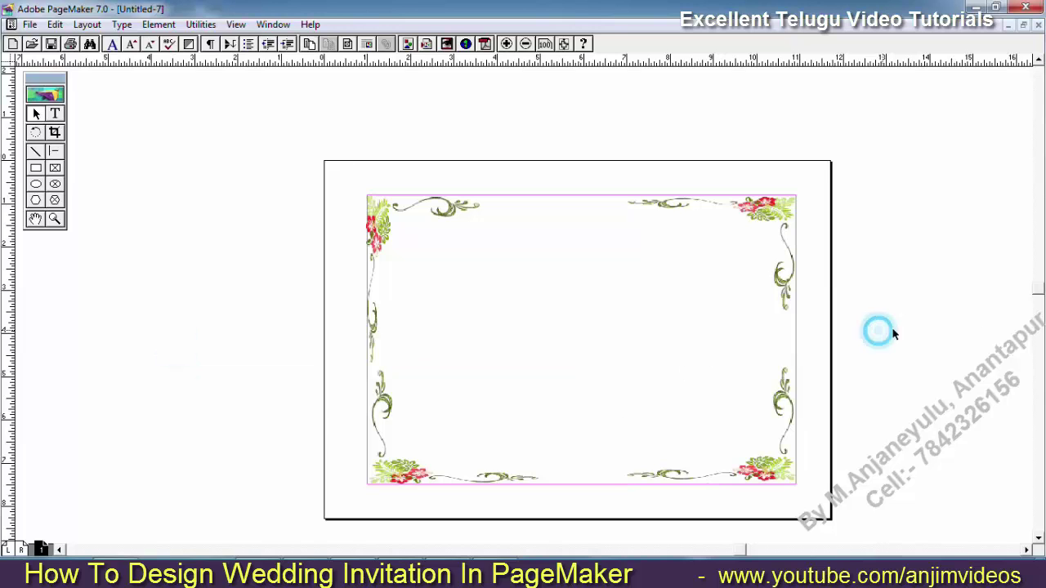
Step: Nudge the bottom-left ornament slightly left against the margin and deselect it
click(502, 254)
click(391, 454)
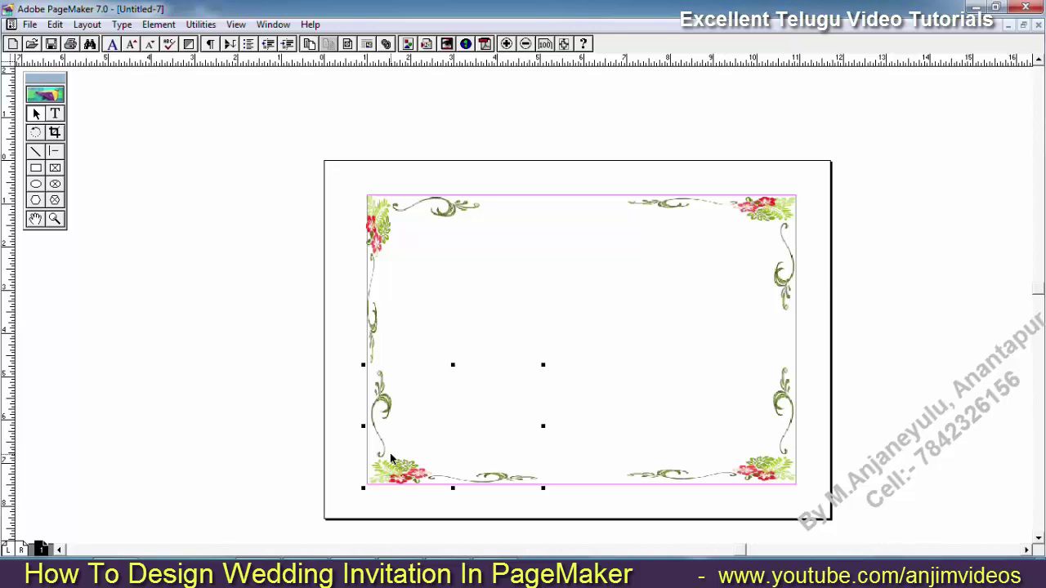
click(552, 304)
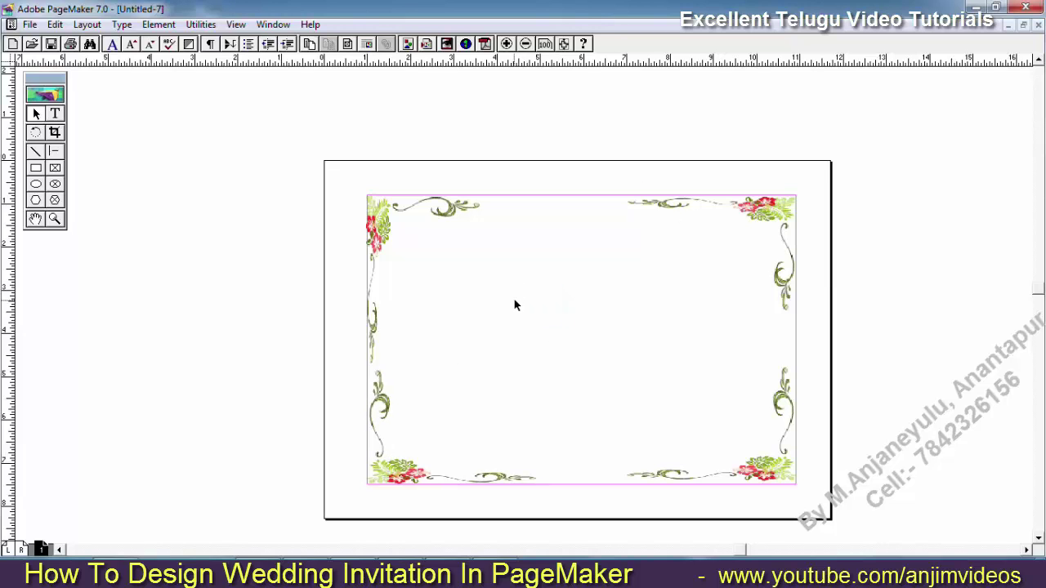
click(491, 340)
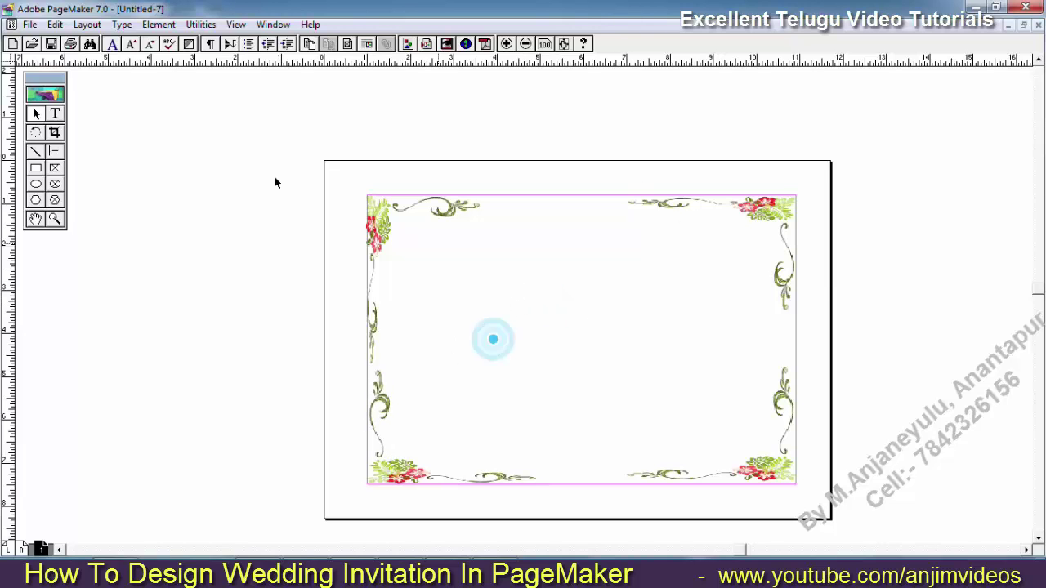
Step: Draw a rectangle about 8.44 in wide inside the four floral corner ornaments
click(36, 167)
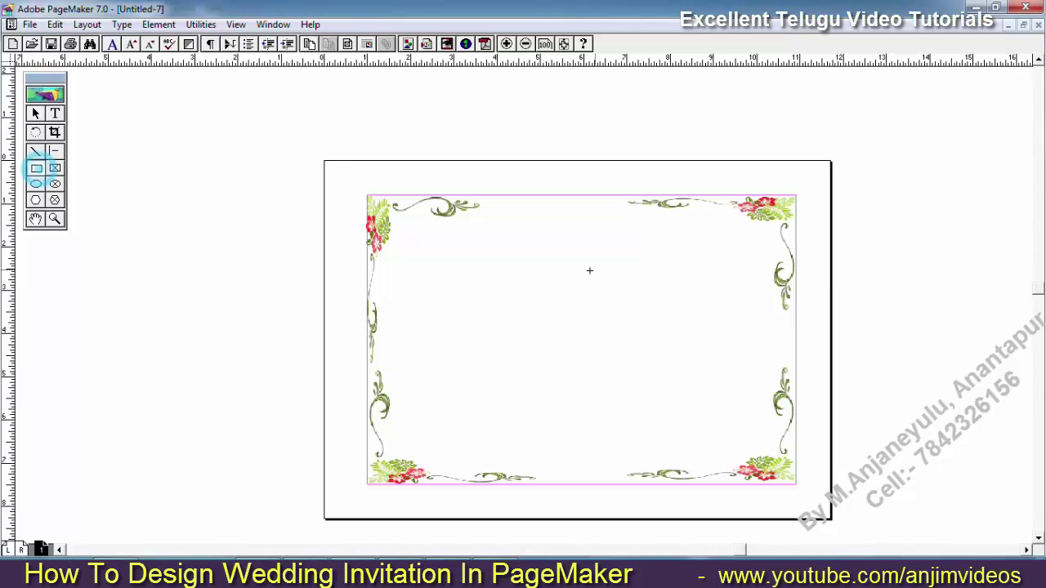
drag(399, 220, 568, 402)
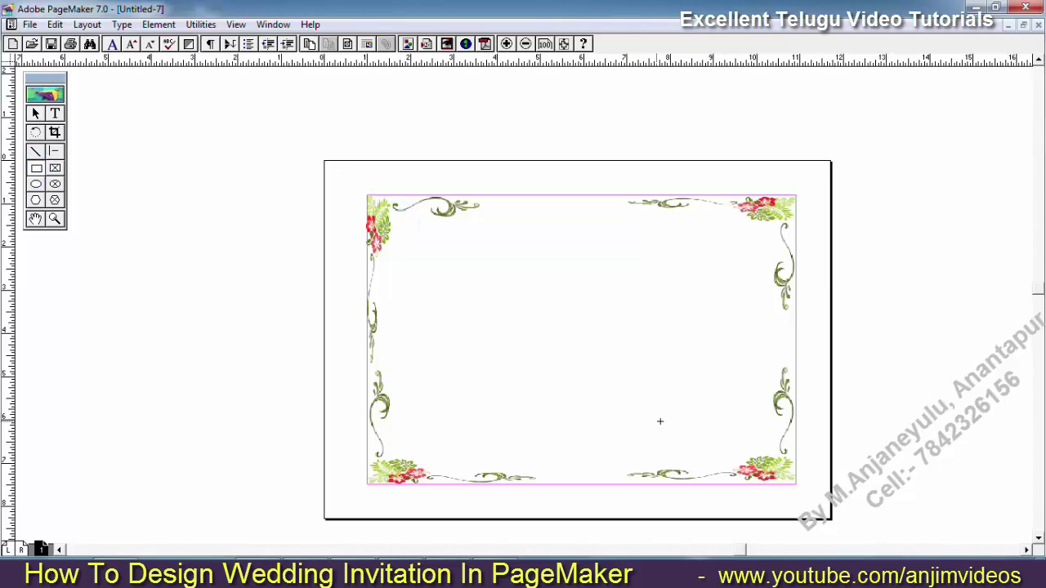
drag(754, 444, 763, 450)
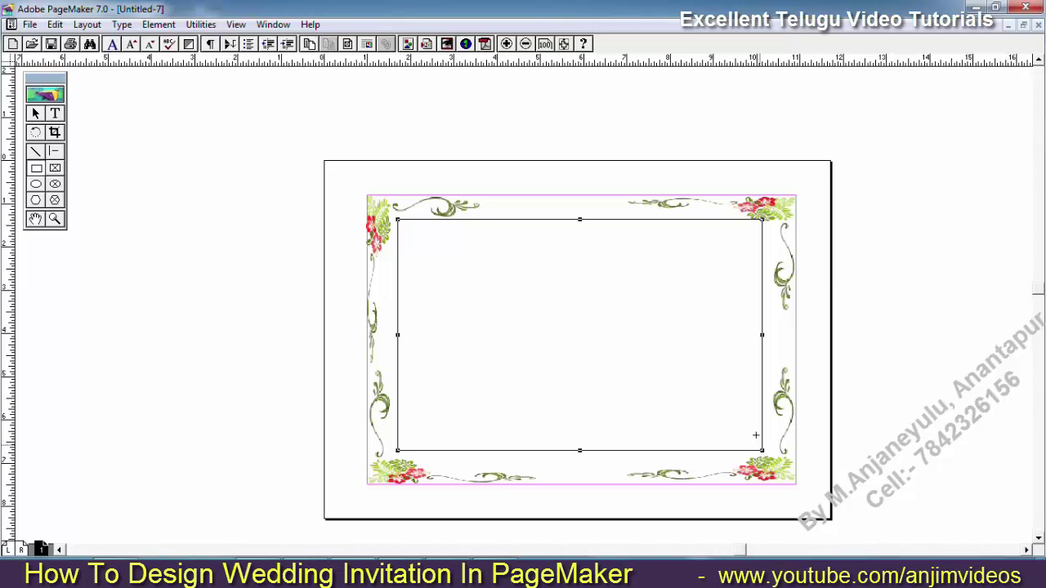
Step: Lower the rectangle's top edge for a height of about 5.234 in, and duplicate the rectangle in place
click(35, 113)
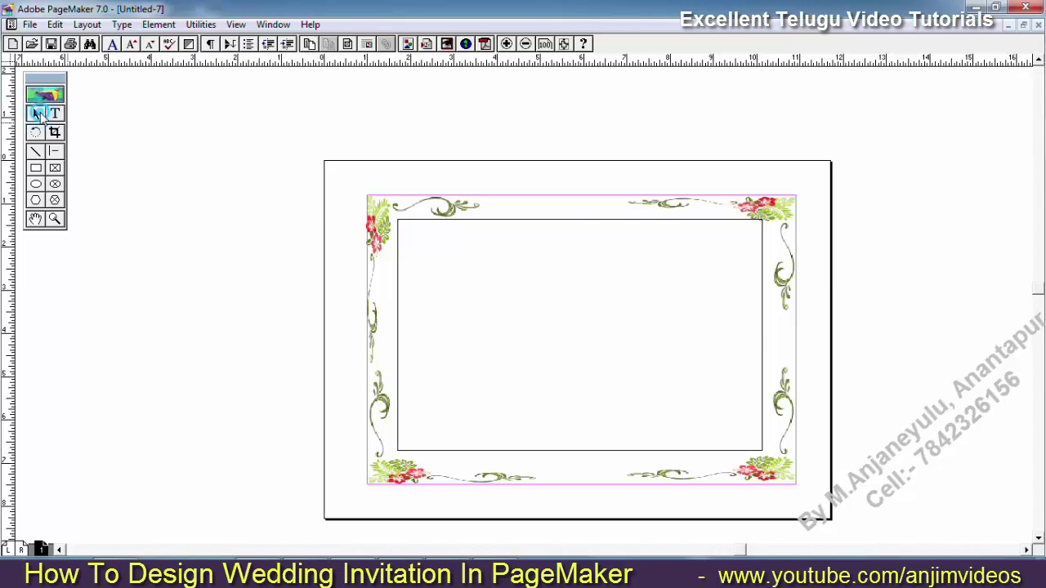
click(579, 221)
drag(579, 221, 580, 223)
drag(763, 223, 762, 225)
click(619, 239)
click(602, 226)
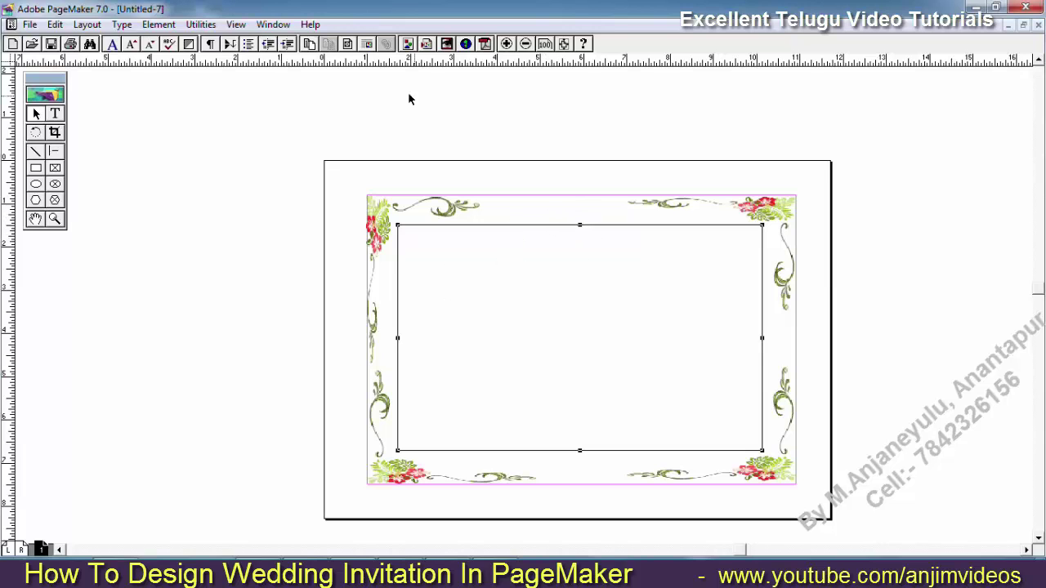
Step: Set the duplicate rectangle's width to 8.2 in, resizing it from its centre with the Control Palette
click(273, 25)
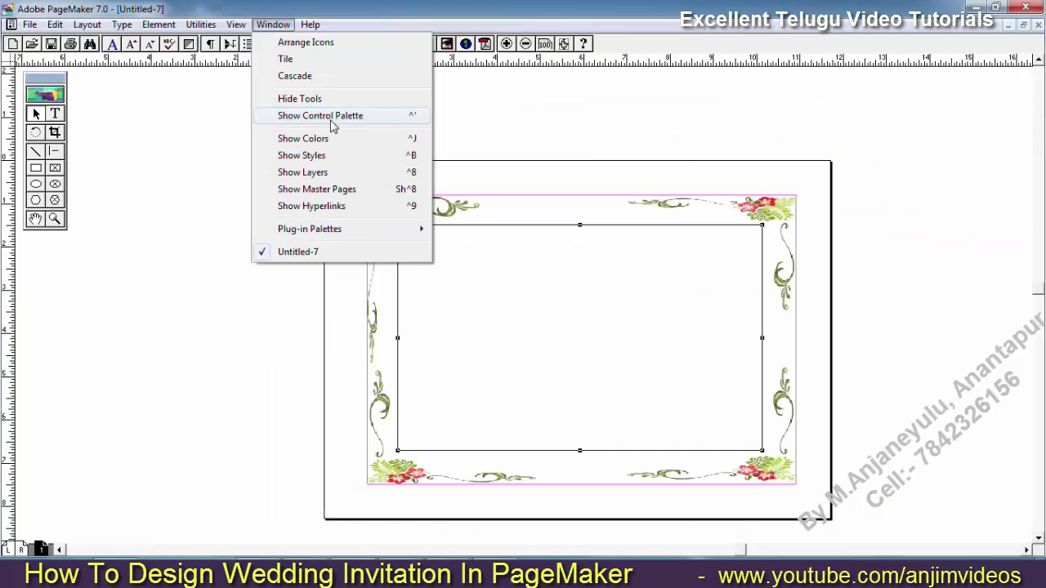
click(339, 116)
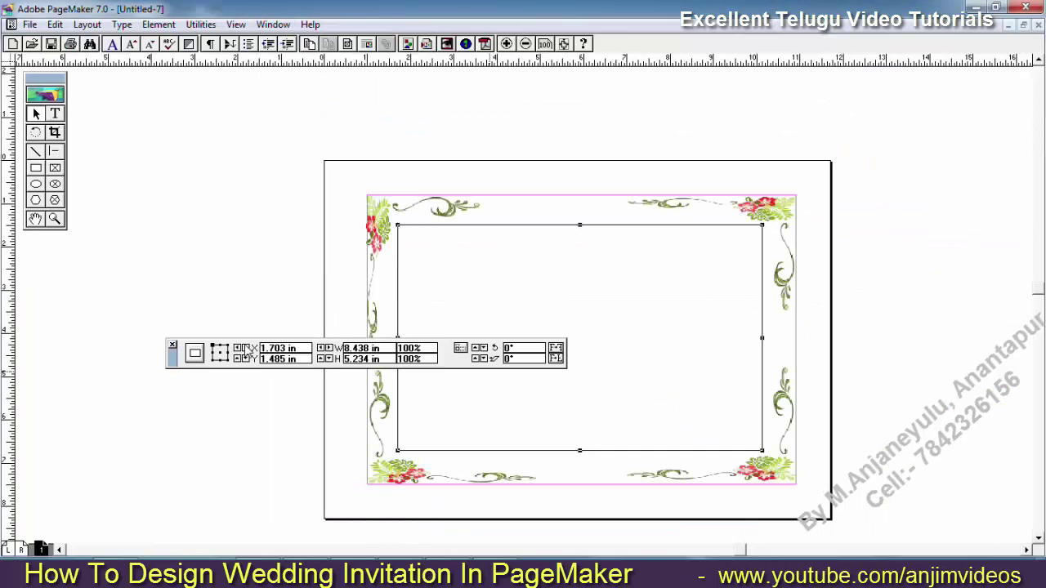
drag(173, 352, 353, 410)
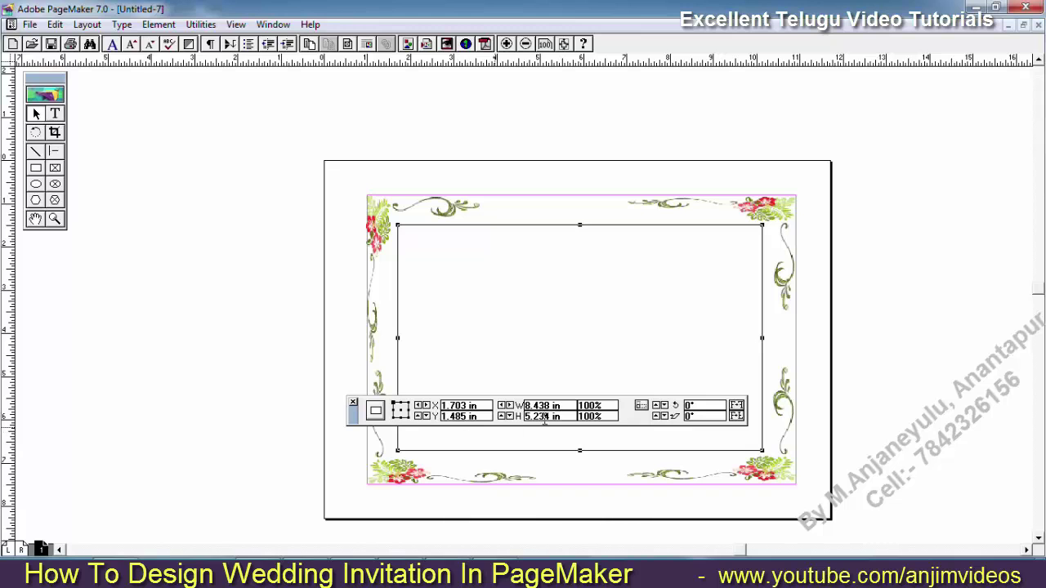
click(401, 411)
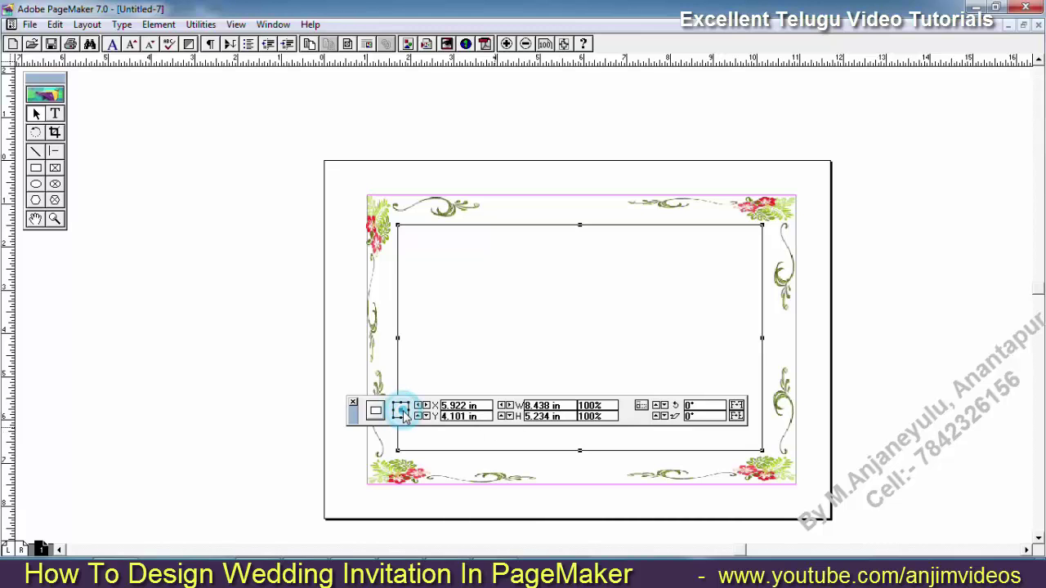
double_click(564, 406)
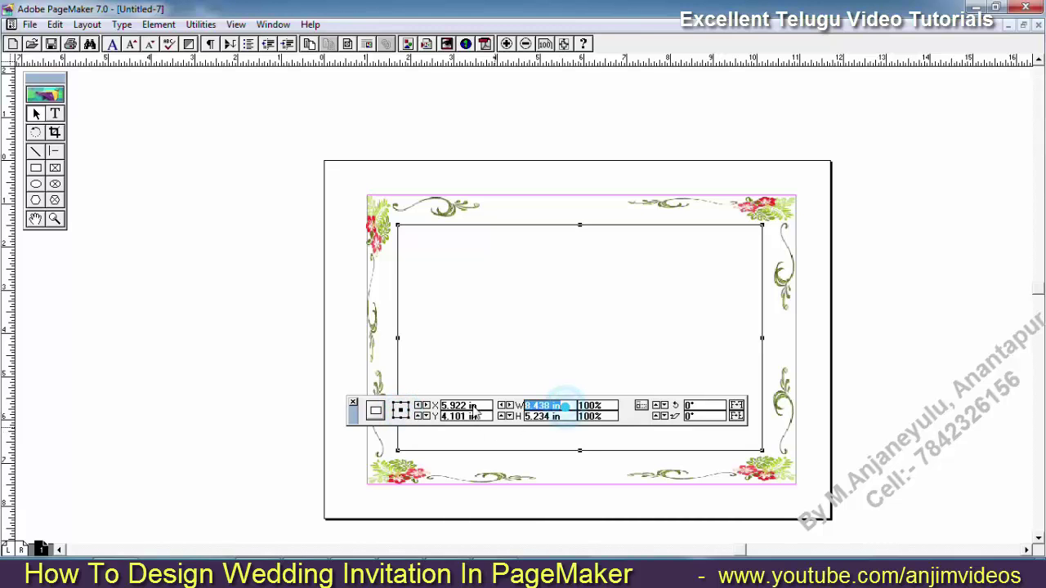
text(8.2)
key(Return)
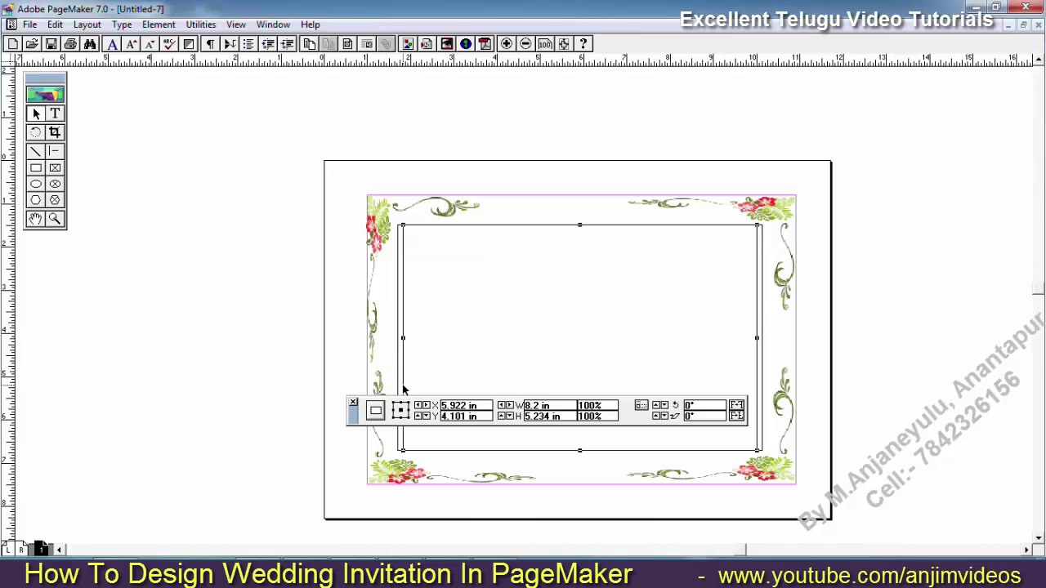
Step: Try heights of 5 in, 5.1 in and 5.15 in for the inner rectangle
drag(560, 416, 466, 417)
text(5)
key(Return)
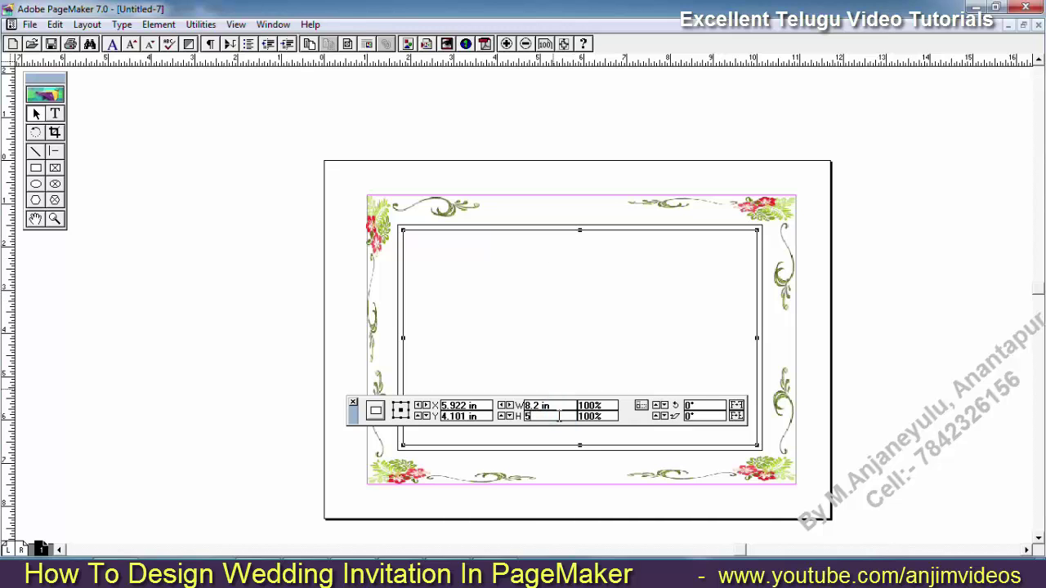
key(Return)
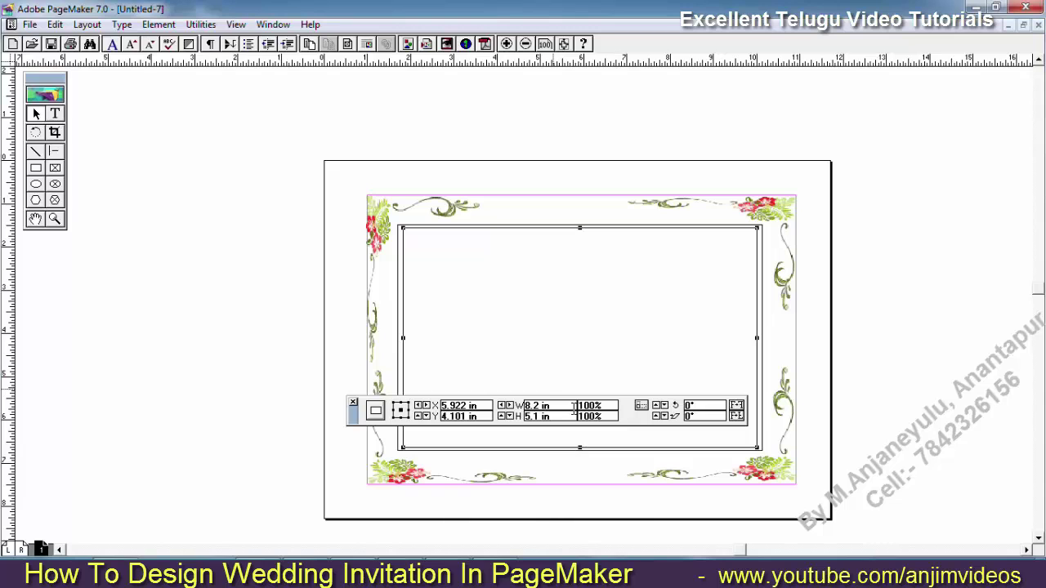
click(613, 325)
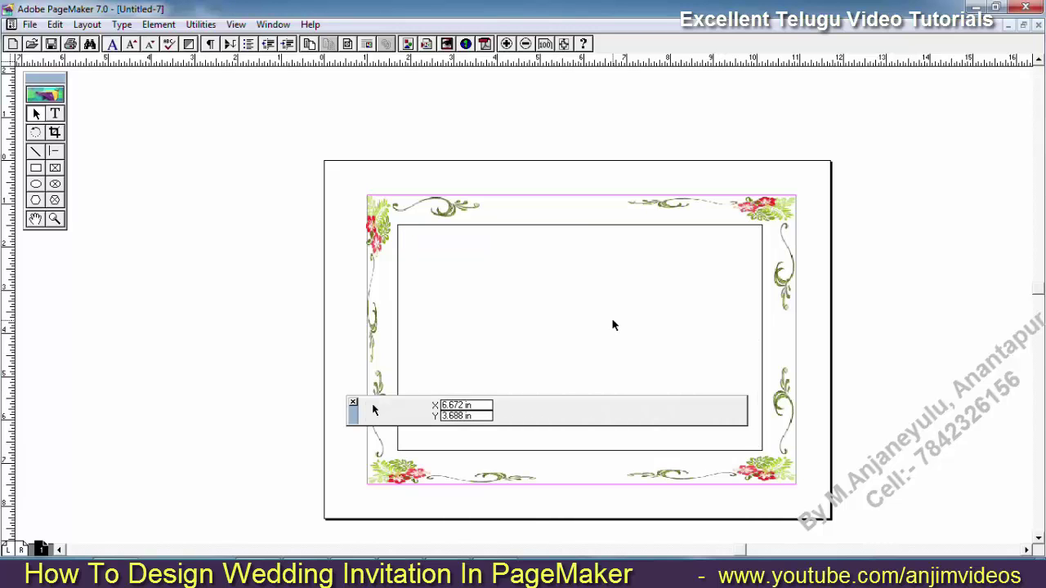
click(559, 449)
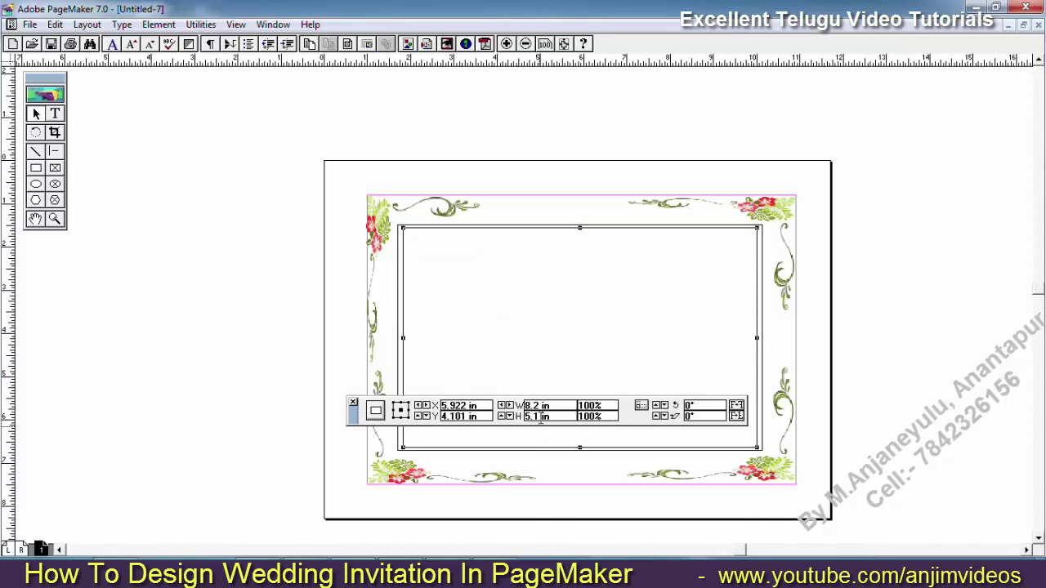
text(5)
key(Return)
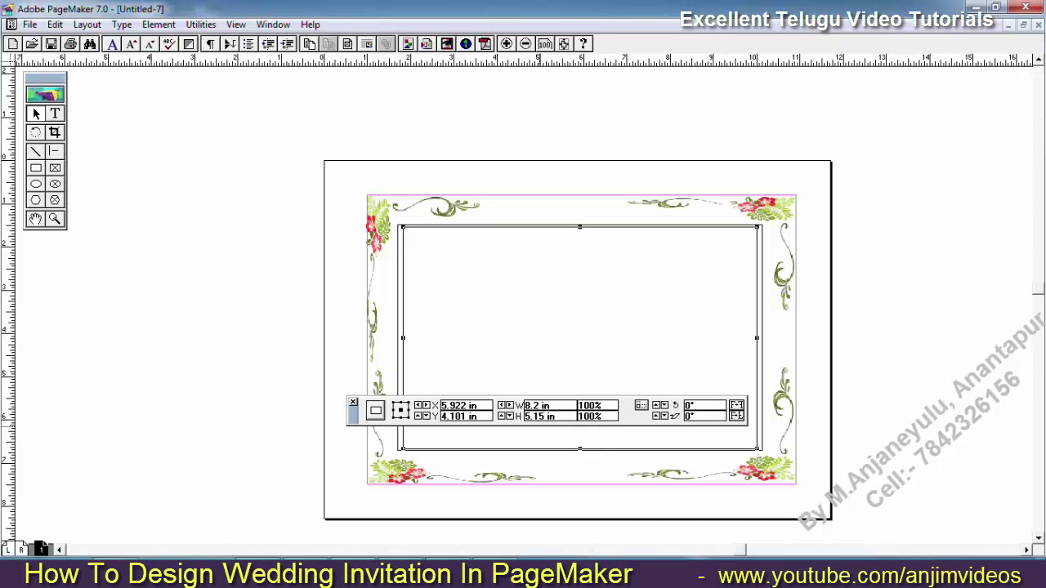
Step: Set the inner rectangle's height to 5.05 in and hide the Control Palette
click(548, 416)
key(Return)
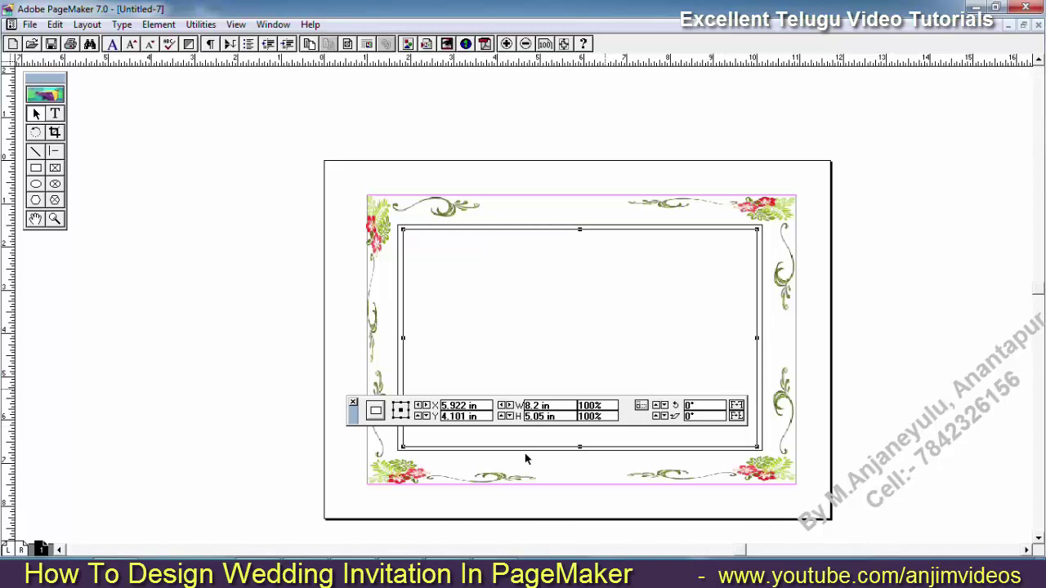
click(353, 403)
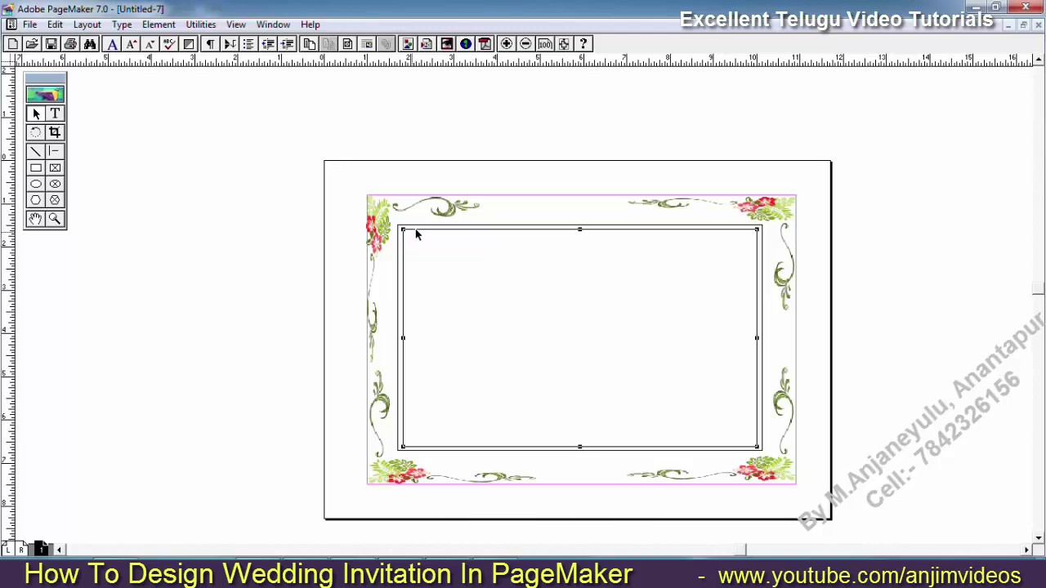
Step: Apply a preset rounded corner style to the inner rectangle
click(124, 24)
mouse_move(158, 24)
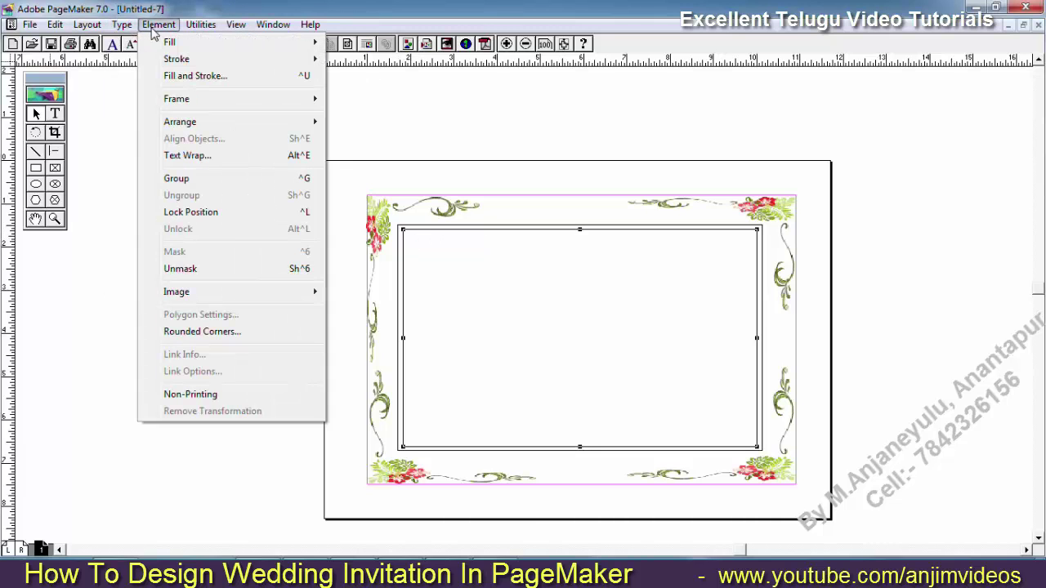
click(202, 331)
click(529, 280)
click(573, 233)
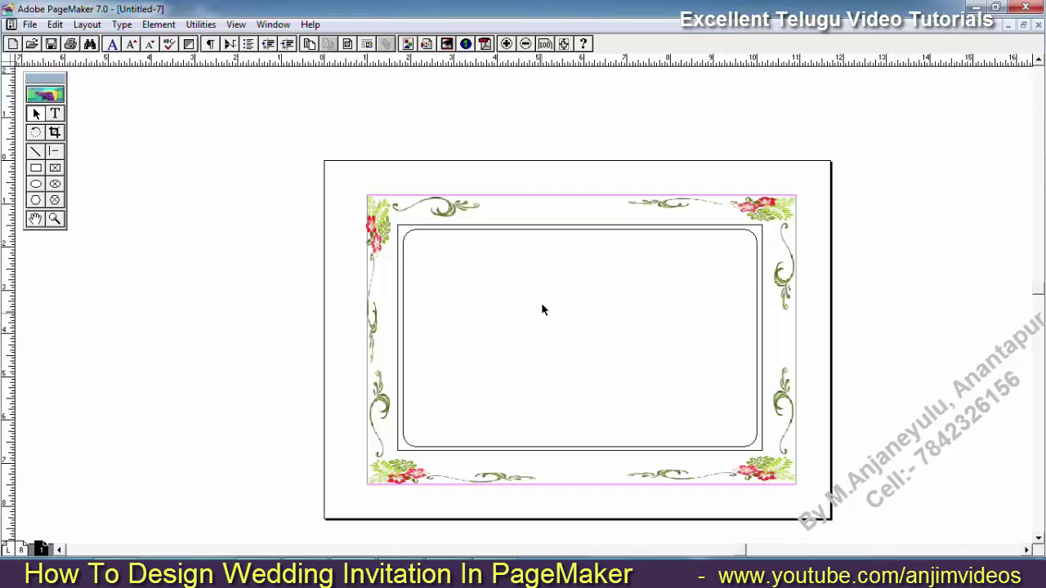
Step: Draw a horizontal line across the full width of the inner rounded rectangle, slightly above its middle
scroll(525, 309, up, 1)
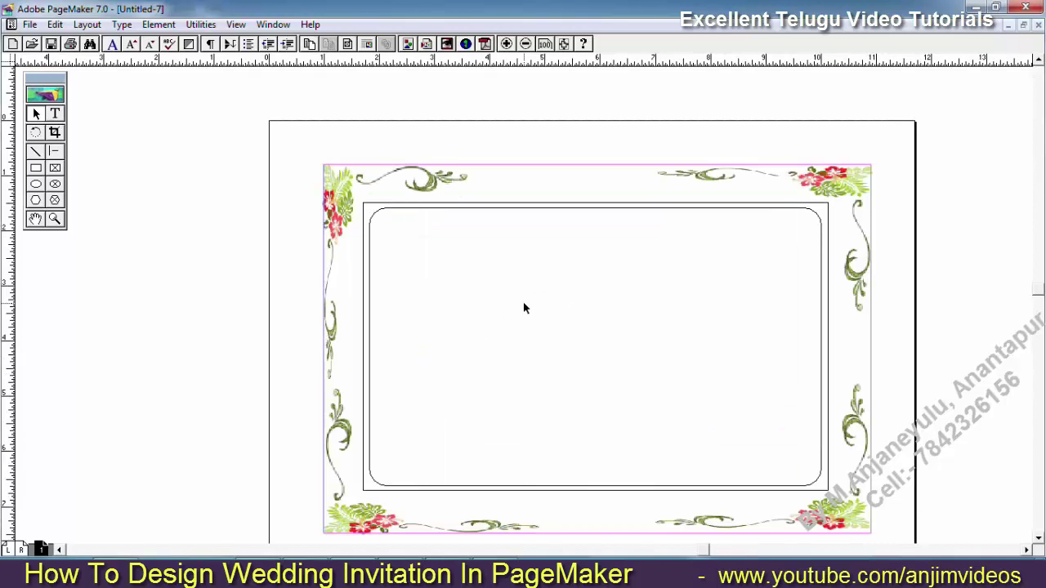
scroll(524, 308, up, 1)
drag(461, 253, 489, 230)
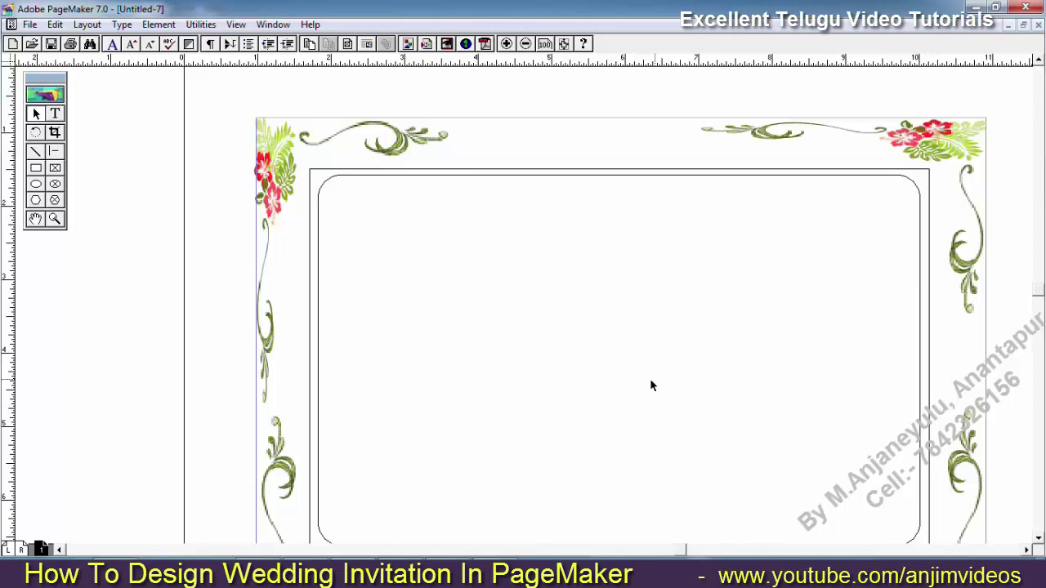
click(36, 150)
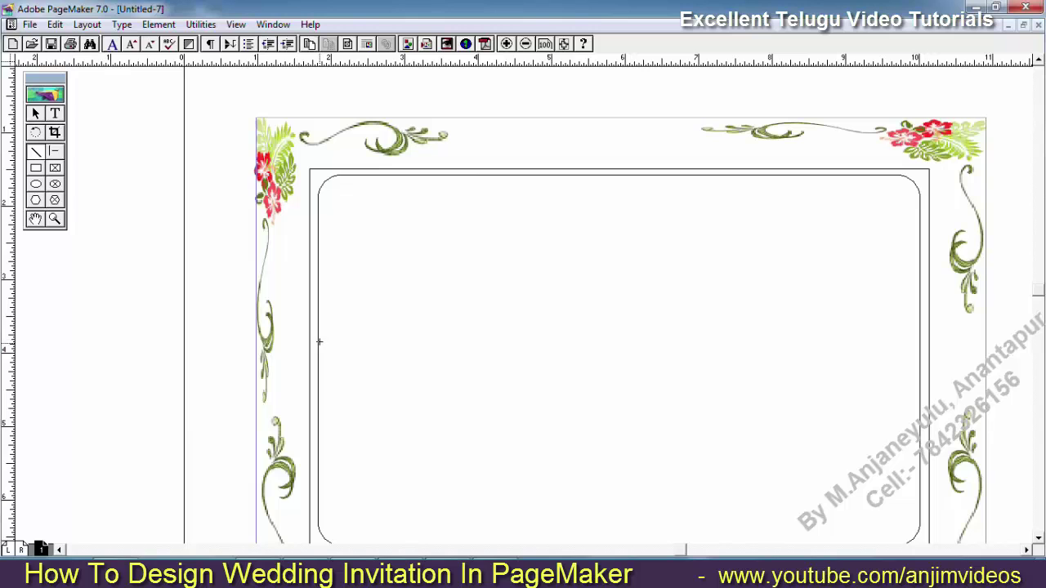
drag(320, 339, 911, 373)
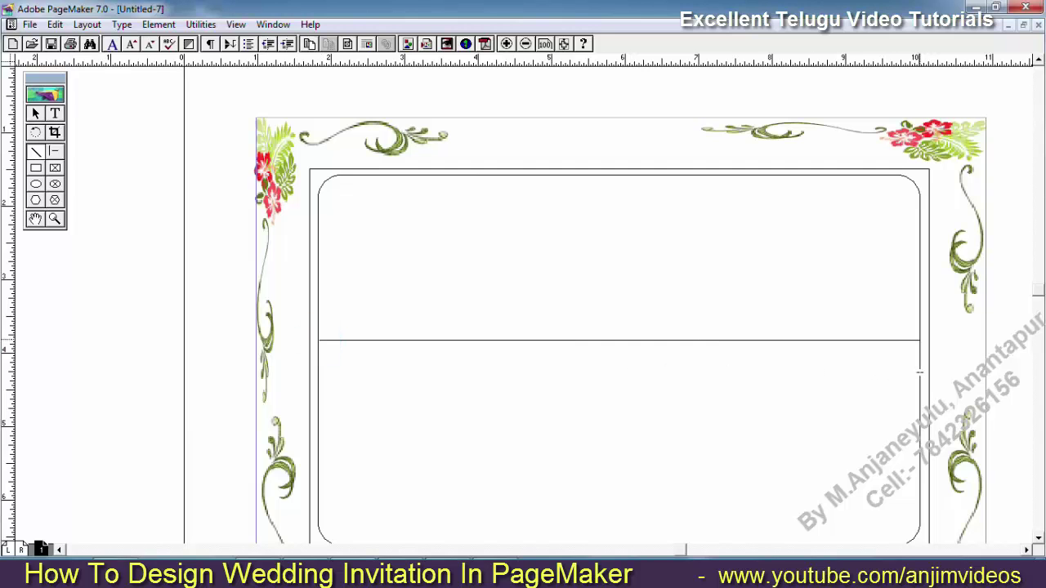
click(618, 380)
Step: Extend the horizontal line's left end slightly to meet the inner rectangle's left edge, and deselect it
click(35, 114)
click(351, 341)
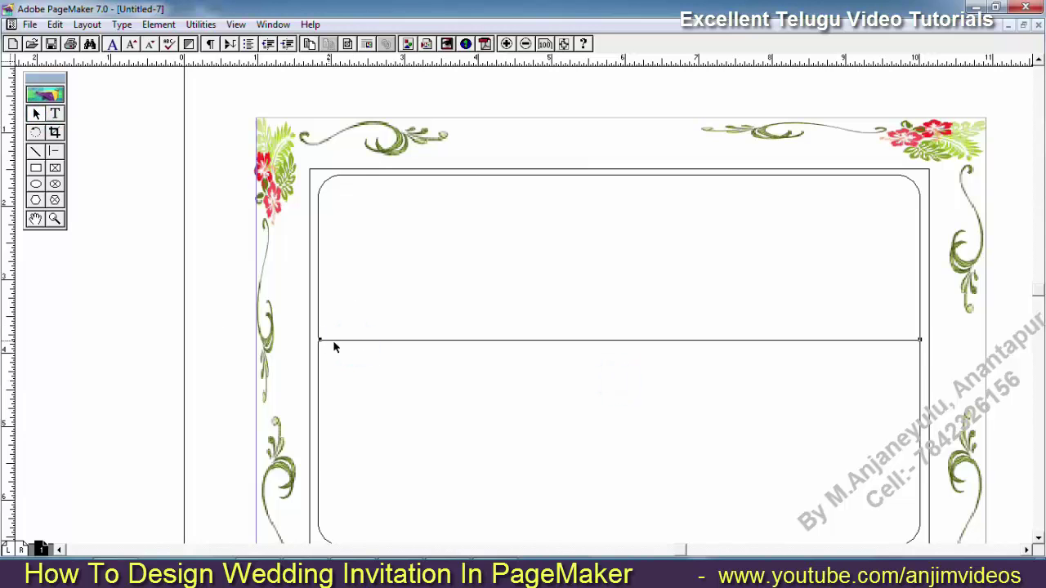
drag(319, 340, 318, 341)
click(367, 378)
Step: Copy the horizontal line and paste 15 copies with a horizontal offset of 0 and a vertical offset of 0.04 inches
click(35, 114)
click(575, 342)
click(54, 24)
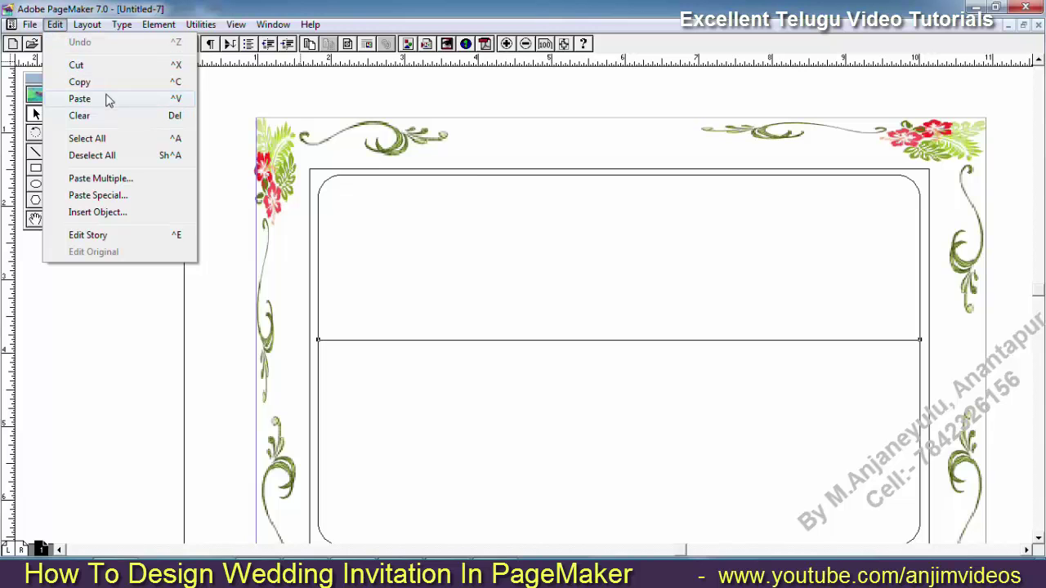
click(109, 88)
click(54, 25)
click(129, 179)
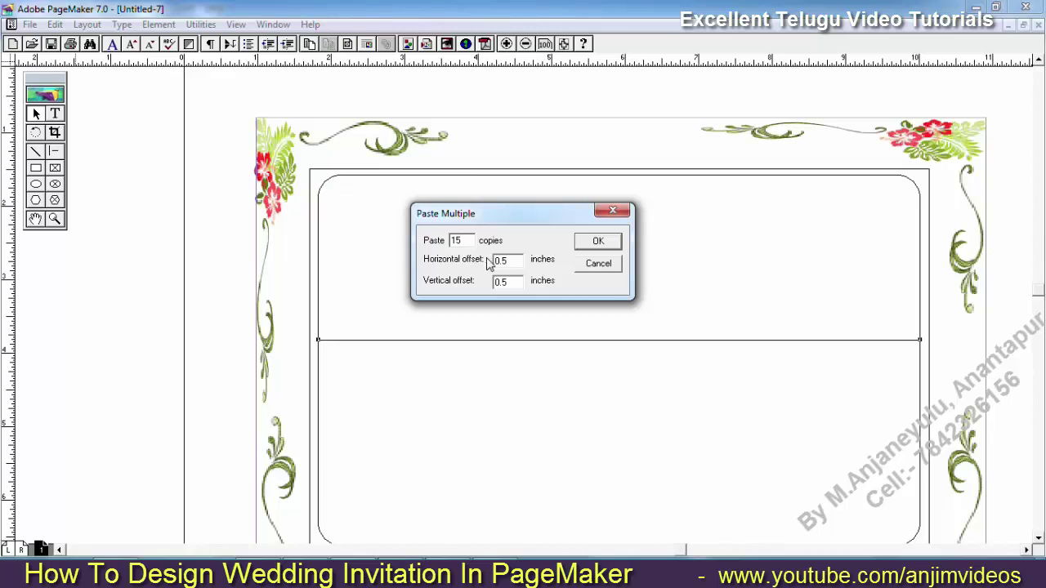
double_click(512, 262)
text(0)
double_click(518, 282)
text(0.04)
key(Return)
click(801, 452)
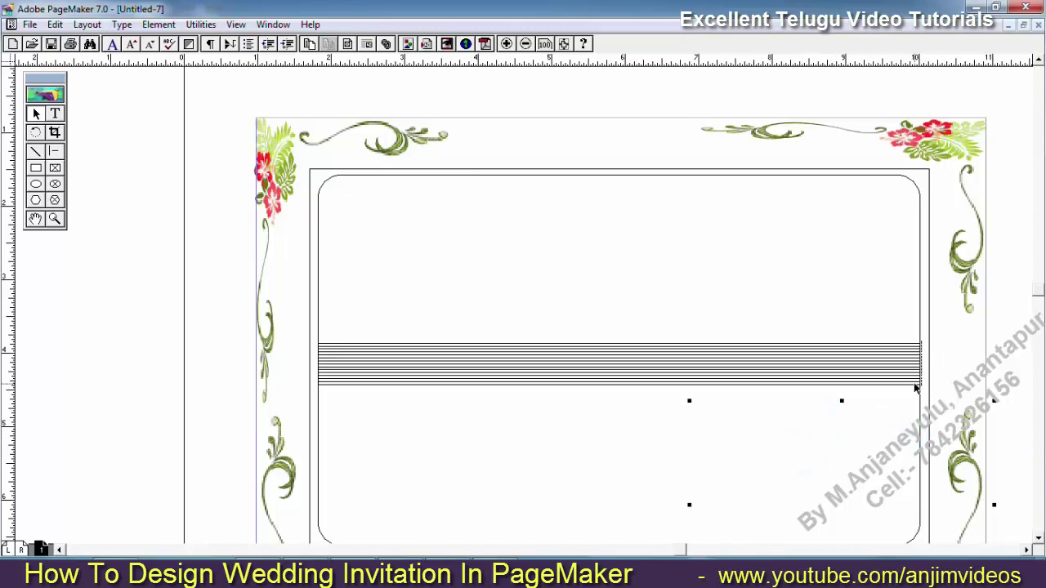
Step: Examine how the stack of repeated lines sits within the inner rounded rectangle, both on the whole page and close up
key(ctrl+minus)
key(ctrl+minus)
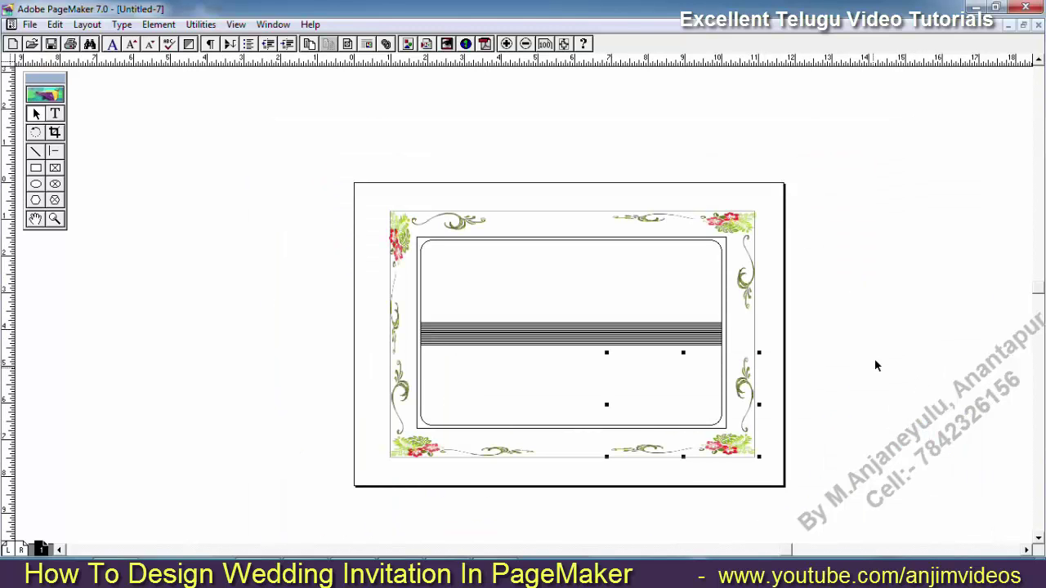
click(534, 397)
click(589, 346)
click(563, 346)
click(603, 379)
key(ctrl+equal)
key(ctrl+equal)
drag(542, 355, 545, 270)
click(548, 469)
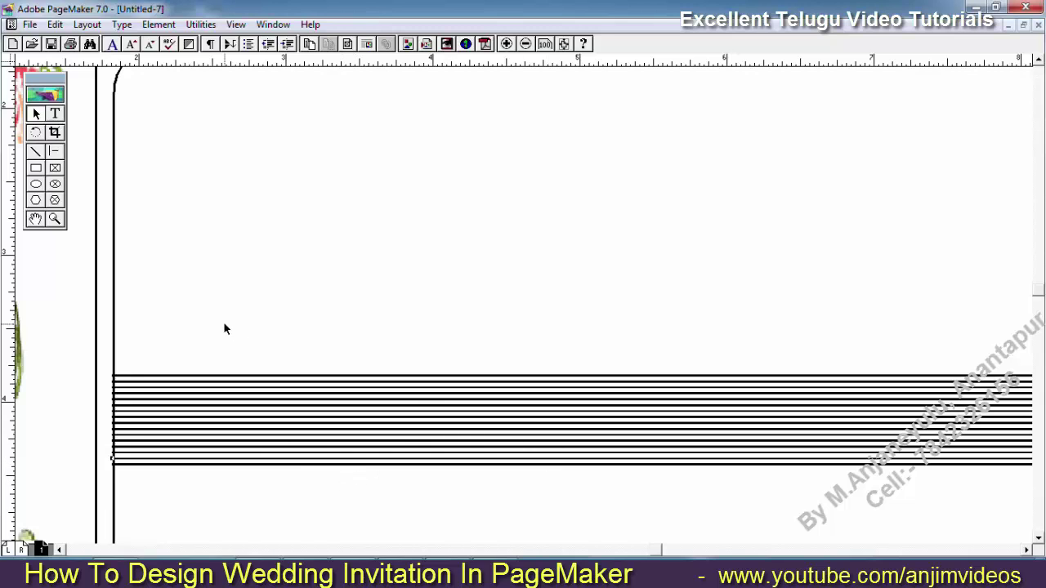
Step: Copy the lowest line and paste 5 more copies below it with offsets of 0 horizontally and 0.04 inches vertically
click(212, 273)
click(262, 416)
click(209, 344)
click(183, 375)
click(166, 466)
click(55, 24)
click(79, 82)
click(55, 23)
click(106, 178)
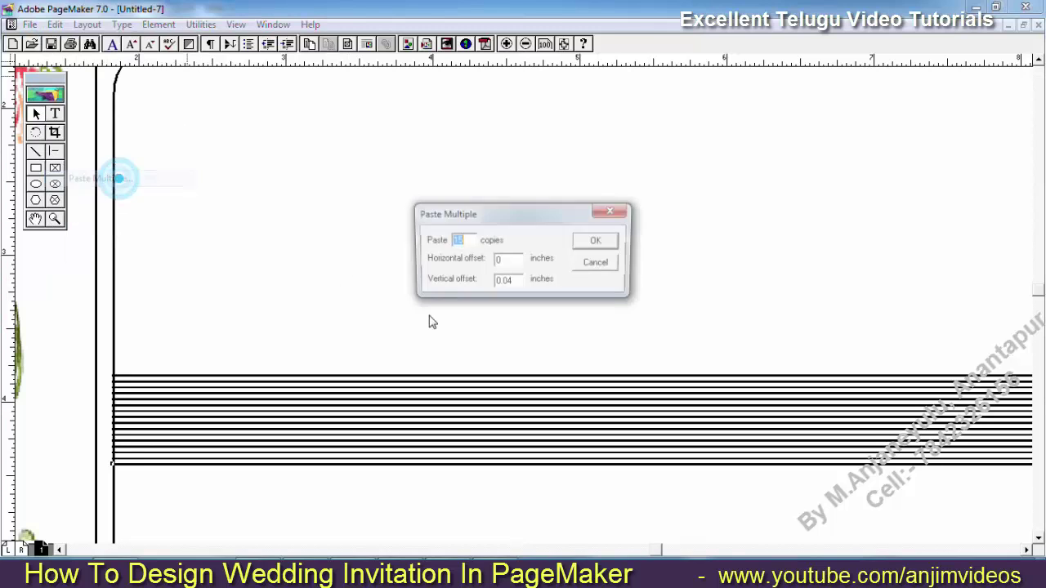
text(5)
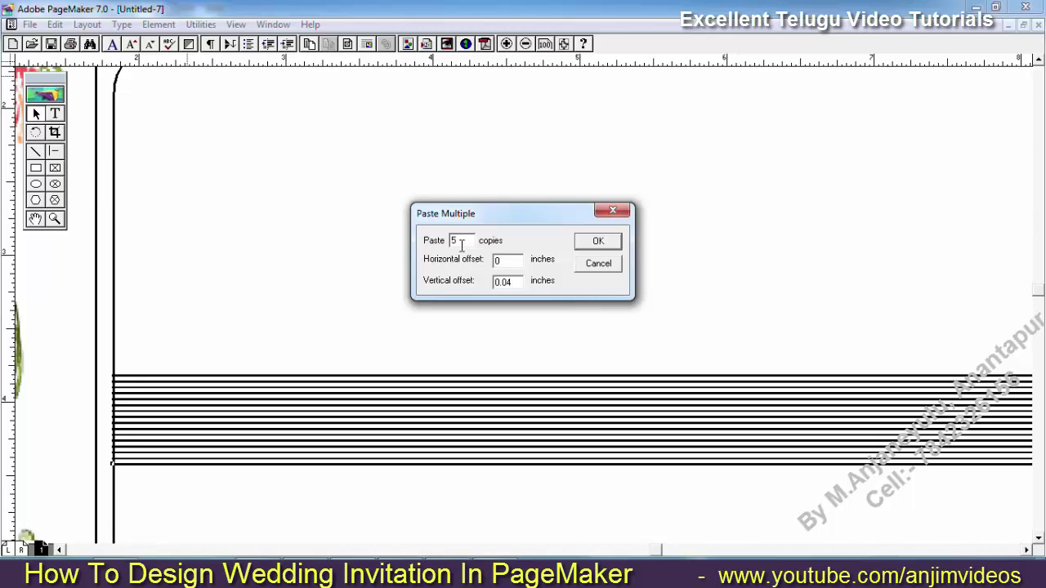
click(593, 243)
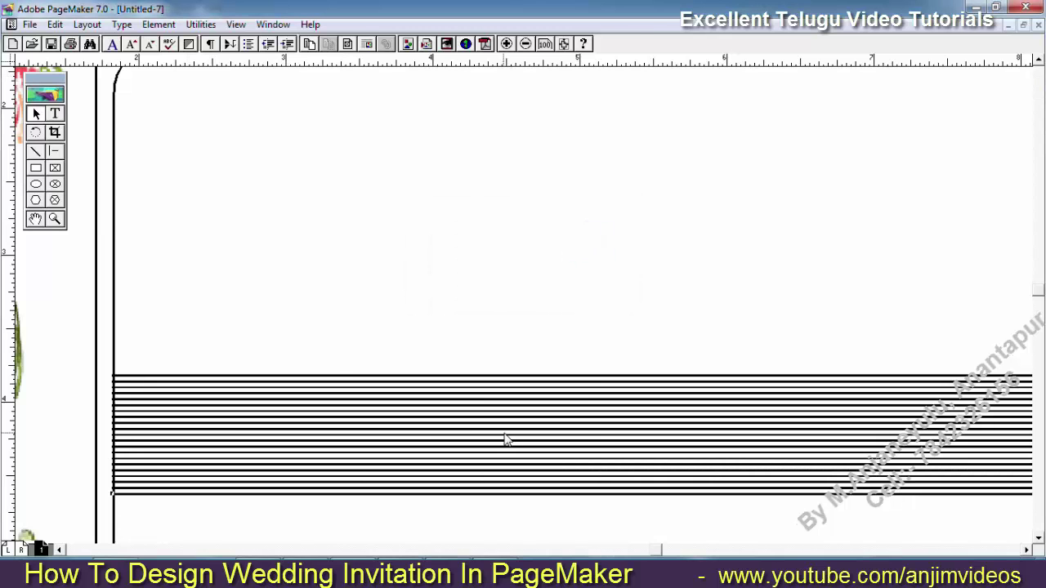
key(ctrl+d)
click(302, 220)
key(ctrl+0)
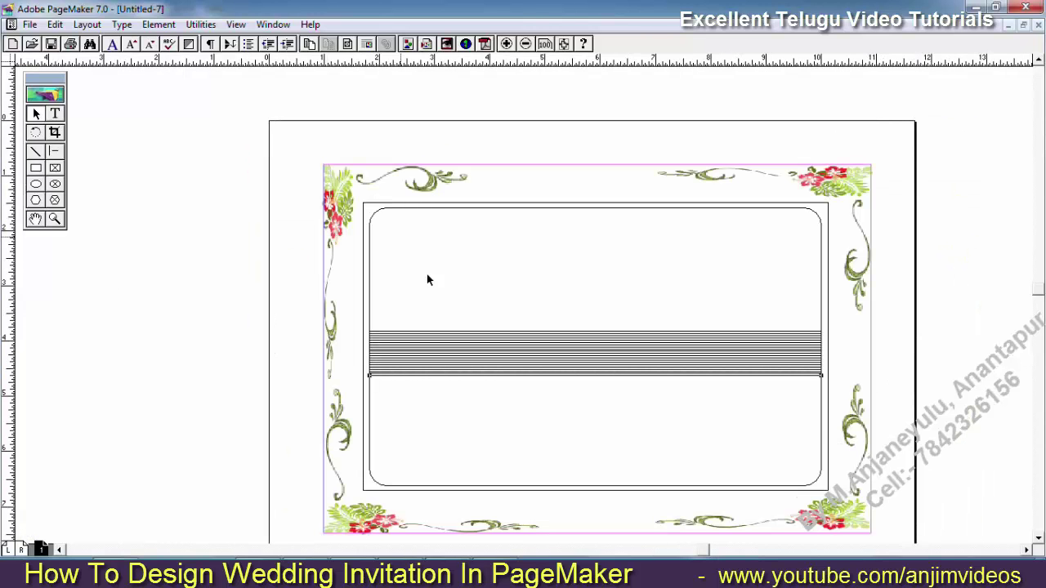
Step: Select all the repeated horizontal lines together and group them into one object
drag(664, 433, 575, 341)
key(ctrl+z)
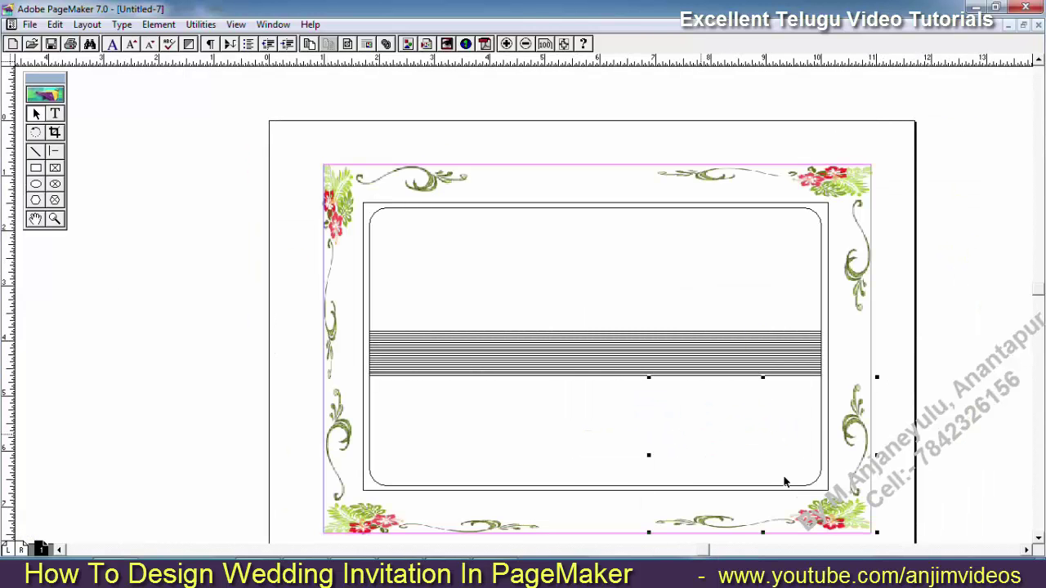
click(691, 374)
click(512, 374)
click(512, 375)
click(512, 374)
click(513, 343)
key(ctrl+1)
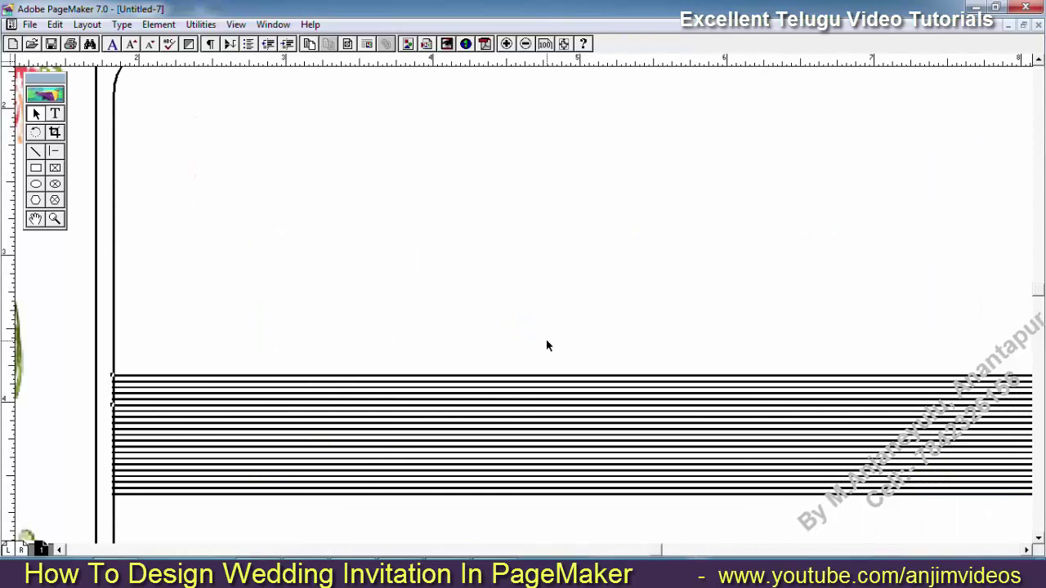
click(477, 384)
click(122, 401)
click(133, 414)
click(135, 413)
click(137, 427)
click(139, 444)
click(140, 444)
click(139, 456)
click(139, 461)
click(141, 469)
click(148, 483)
click(156, 489)
click(160, 500)
click(141, 425)
click(405, 535)
click(392, 523)
key(ctrl+0)
key(ctrl+1)
click(161, 25)
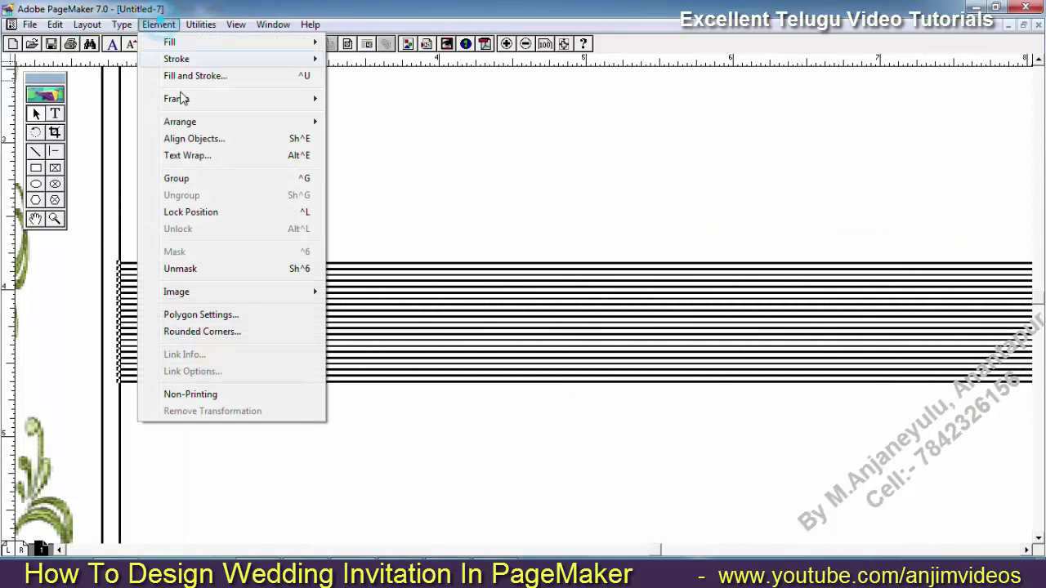
click(190, 178)
click(289, 403)
click(275, 345)
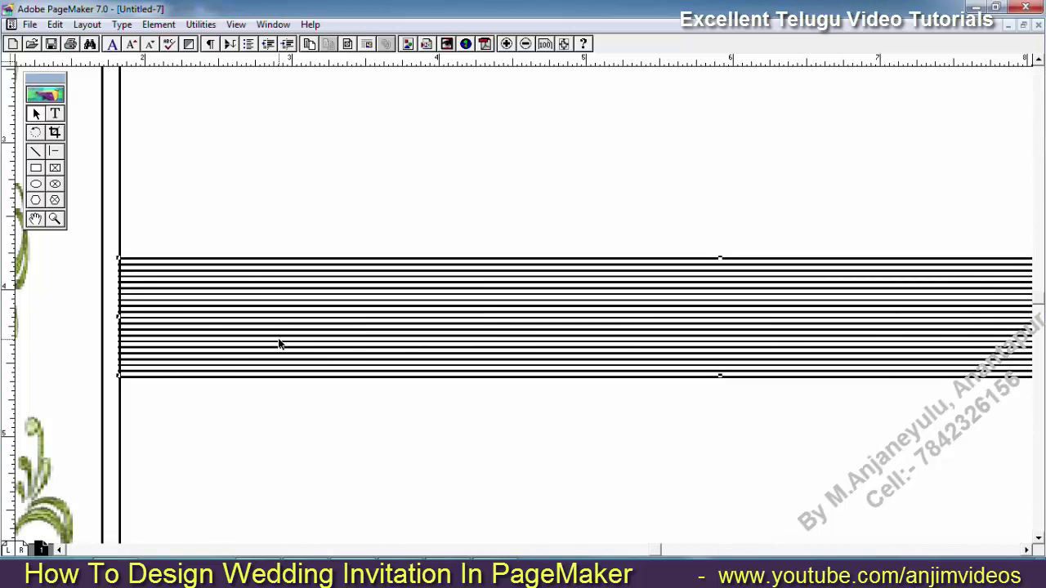
Step: Nudge the grouped lines up slightly to centre them vertically in the inner rectangle, and deselect them
key(ctrl+0)
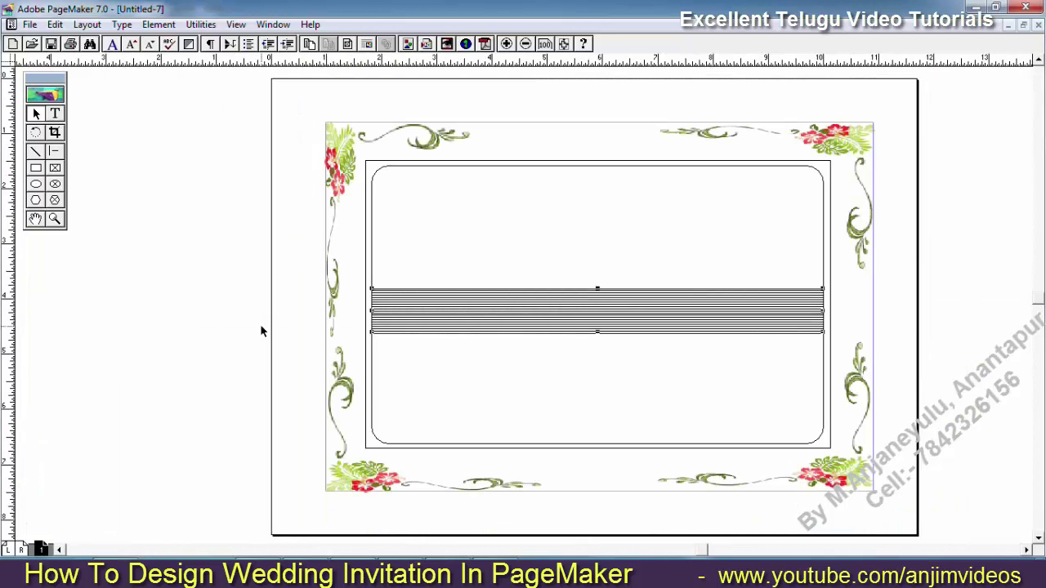
click(497, 380)
click(662, 322)
key(Up)
key(Up)
key(Up)
key(Up)
key(Up)
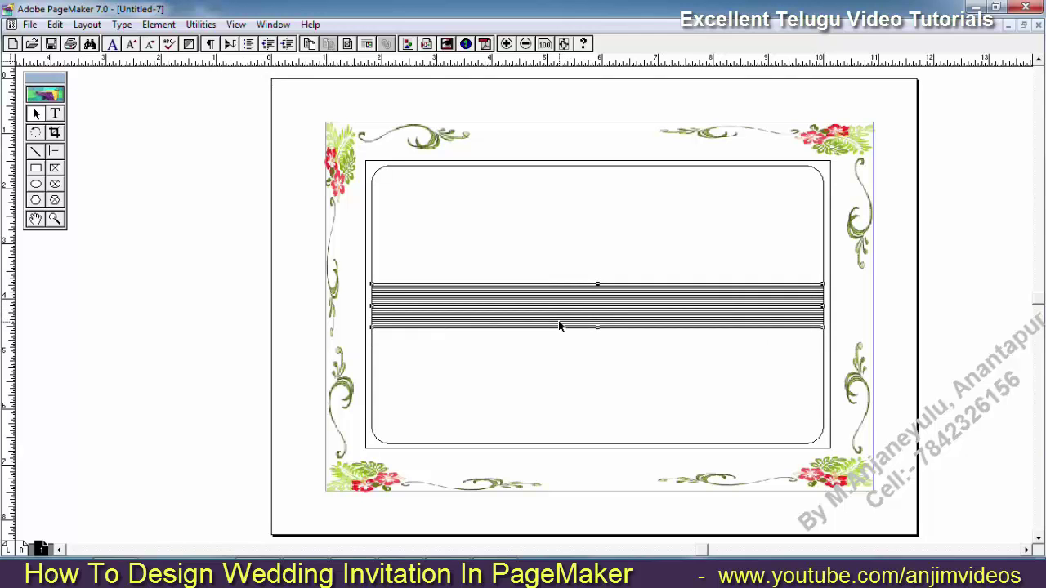
click(539, 354)
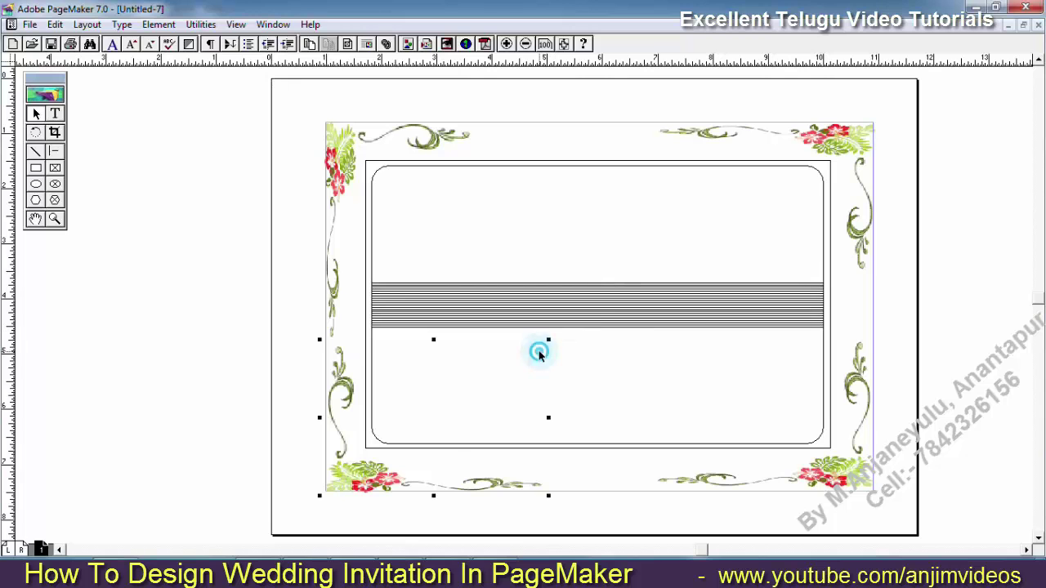
Step: Pick the second-roundest corner preset for rectangles and draw a roughly square rounded box over the right part of the lines
click(36, 185)
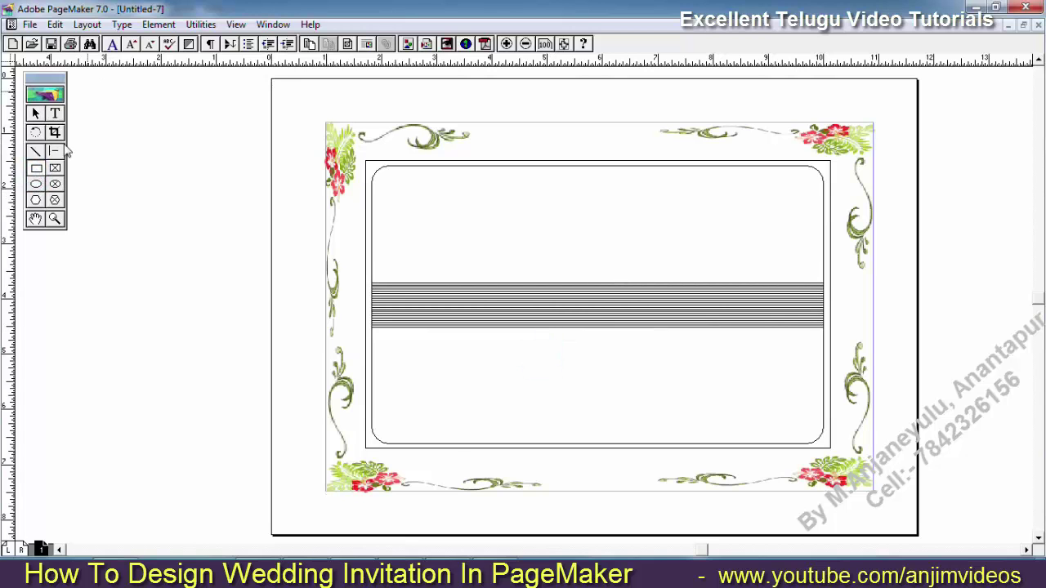
double_click(36, 168)
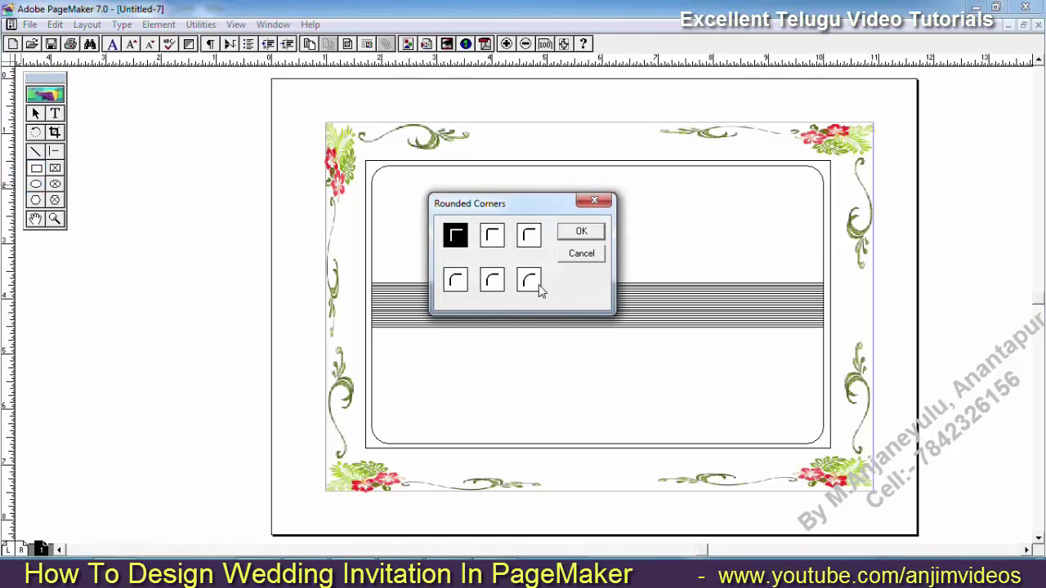
click(492, 280)
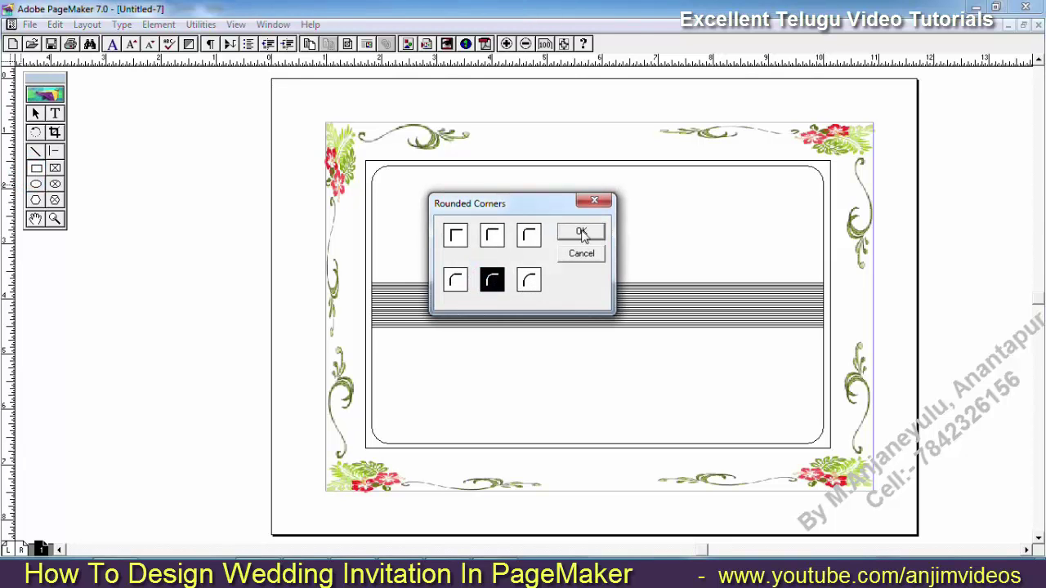
click(583, 231)
mouse_move(649, 225)
mouse_down()
mouse_move(738, 353)
mouse_move(781, 348)
mouse_up()
Step: Resize the new rounded box by its edges to about 2.61 in wide and 3.33 in tall
click(35, 113)
click(724, 224)
drag(648, 228, 669, 241)
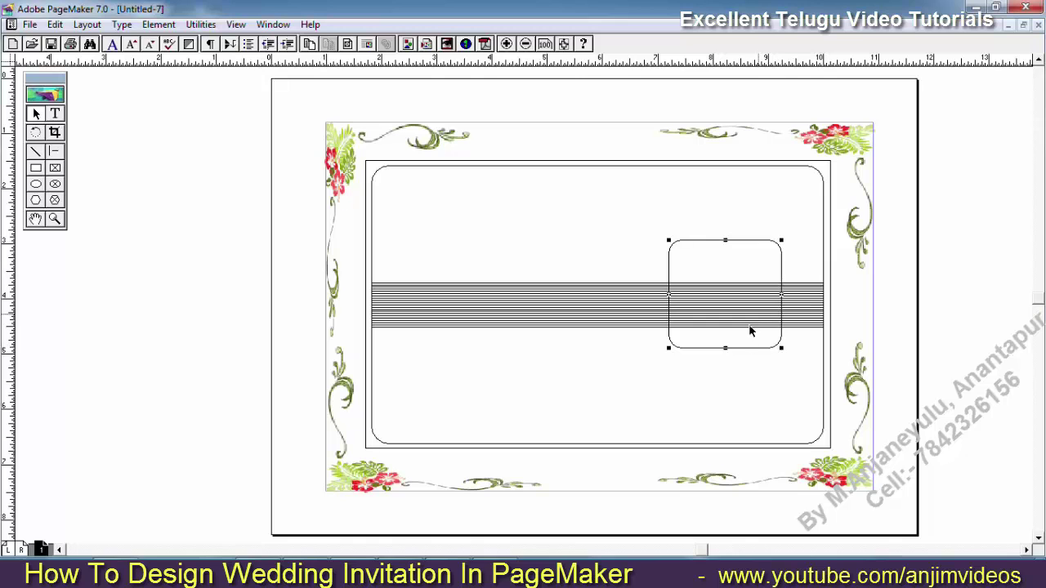
drag(669, 241, 671, 244)
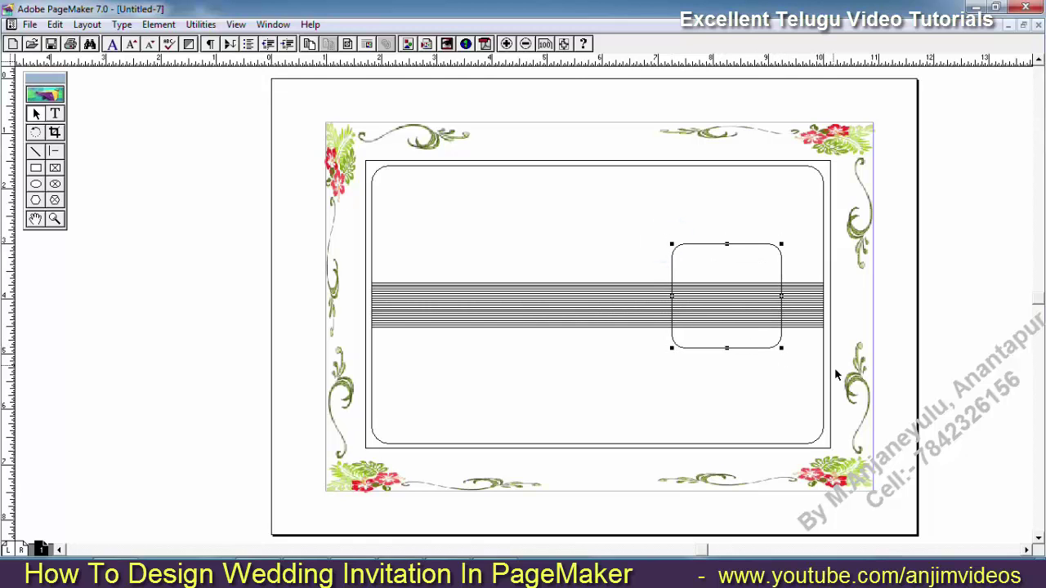
drag(727, 349, 729, 382)
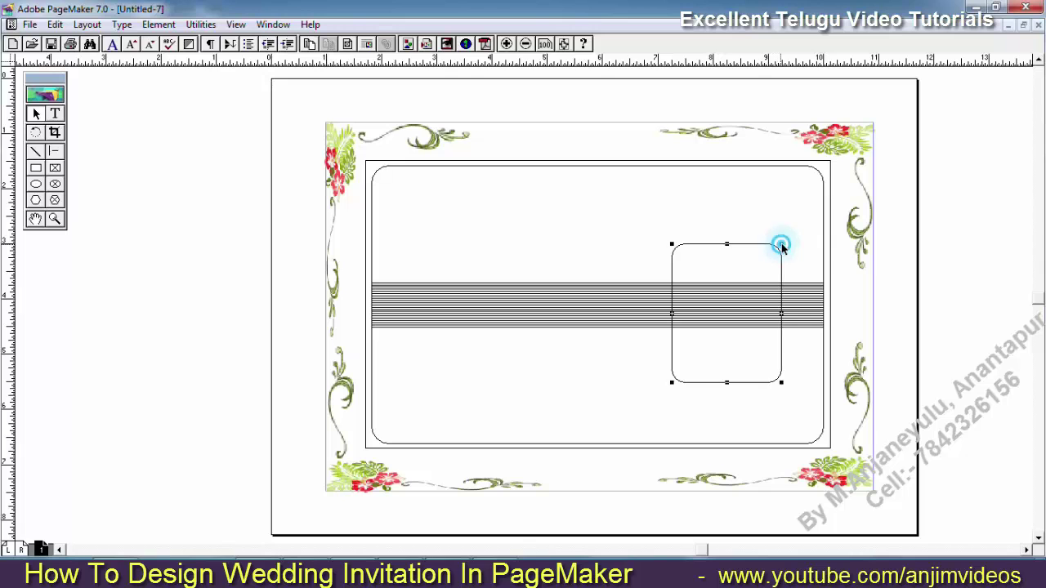
drag(727, 243, 736, 199)
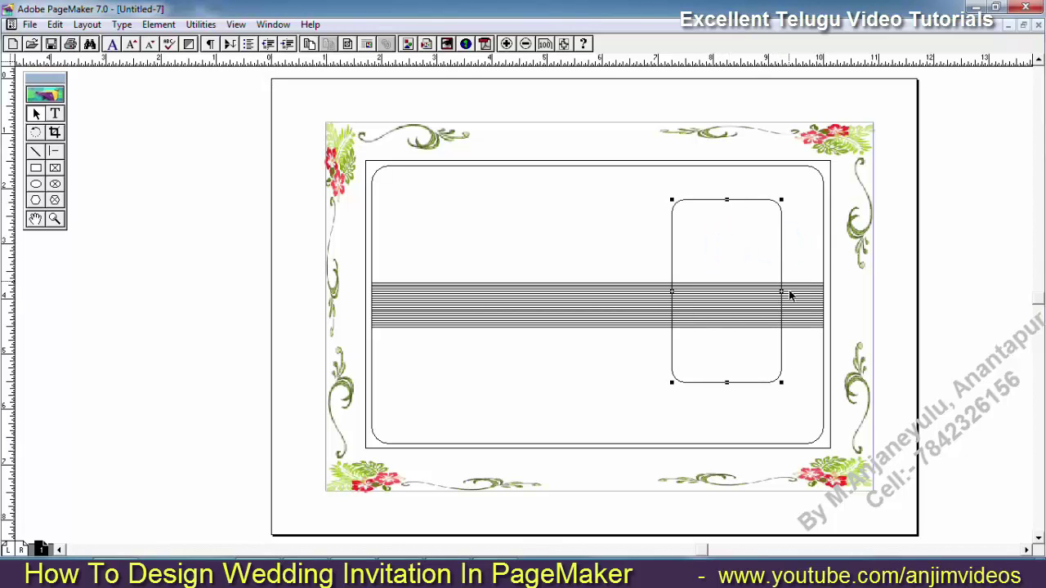
drag(782, 293, 796, 296)
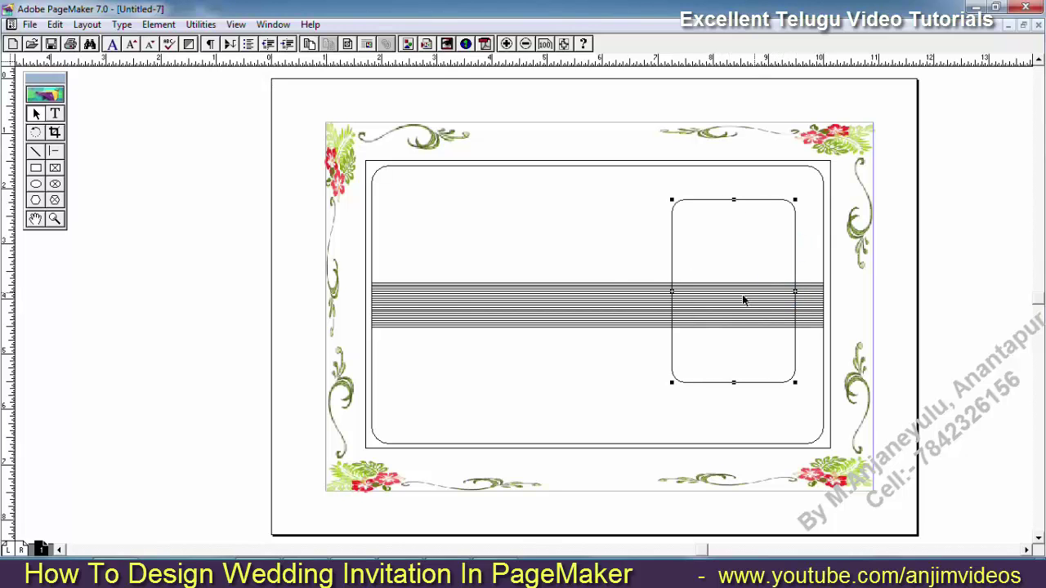
drag(672, 292, 652, 292)
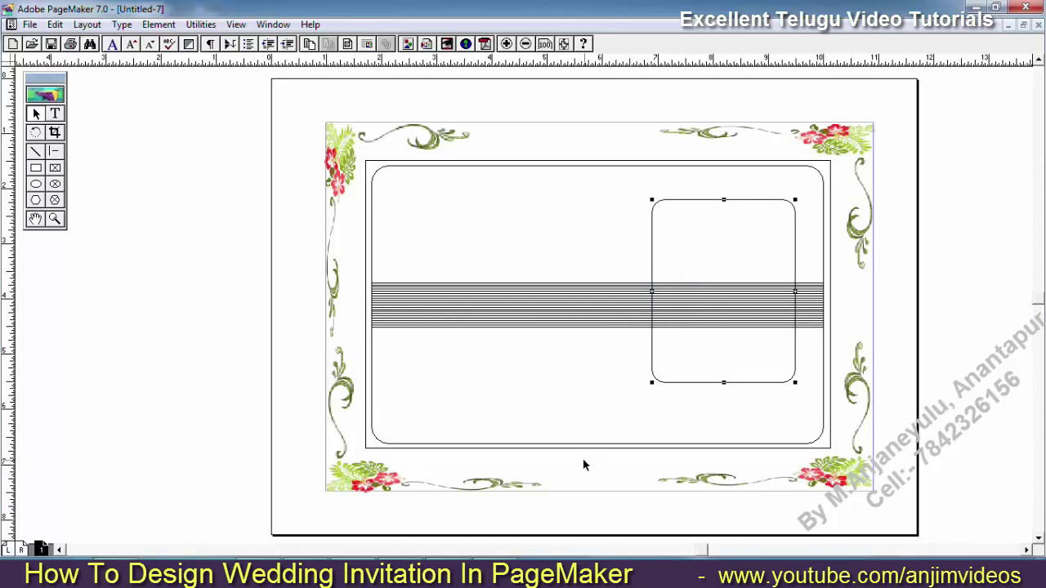
Step: Show the Control Palette and rotate the rounded box counterclockwise in small increments to 4.1°
click(273, 23)
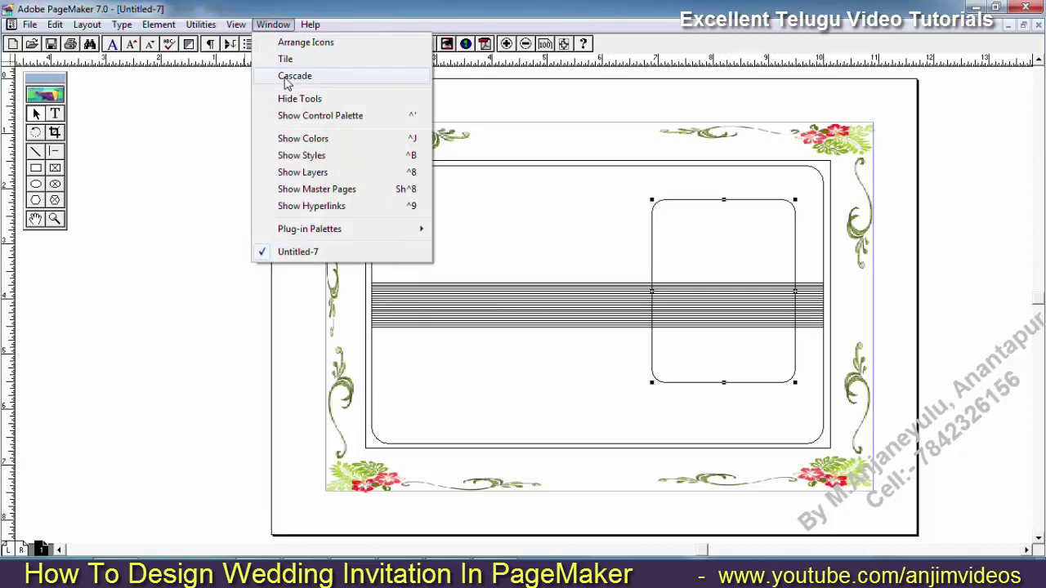
click(303, 112)
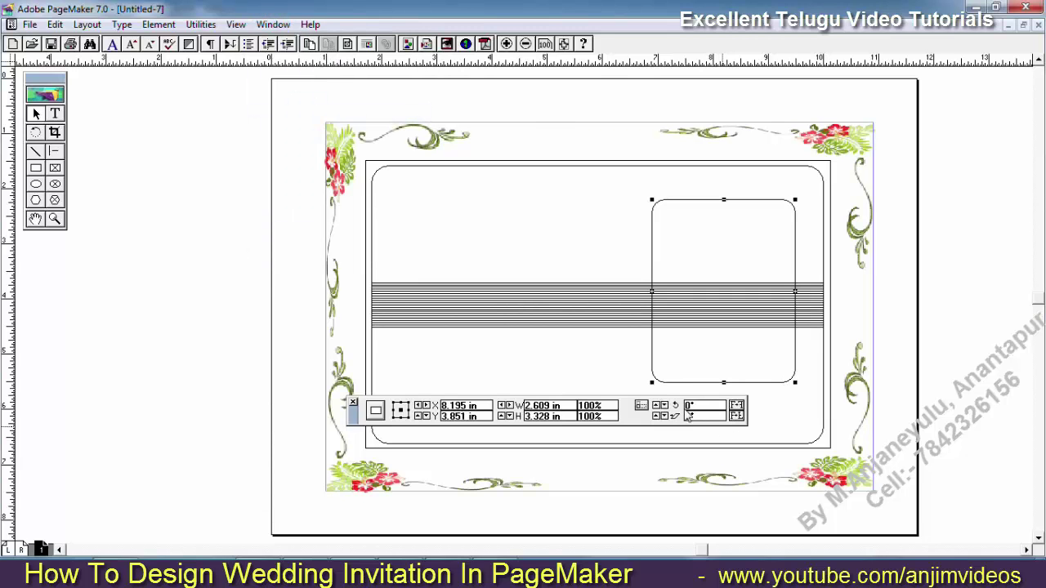
click(660, 406)
click(660, 406)
click(660, 407)
click(659, 406)
click(660, 406)
click(660, 406)
click(660, 407)
click(659, 406)
click(659, 406)
click(660, 406)
click(660, 406)
click(660, 406)
click(659, 406)
click(660, 406)
click(660, 406)
click(660, 407)
click(659, 406)
click(659, 406)
click(659, 407)
click(660, 407)
click(660, 406)
click(660, 407)
click(660, 406)
click(660, 407)
click(659, 407)
click(659, 406)
Step: Stretch the rounded box upward to a height of about 3.55 in and increase its rotation to 4.8°
drag(716, 199, 716, 187)
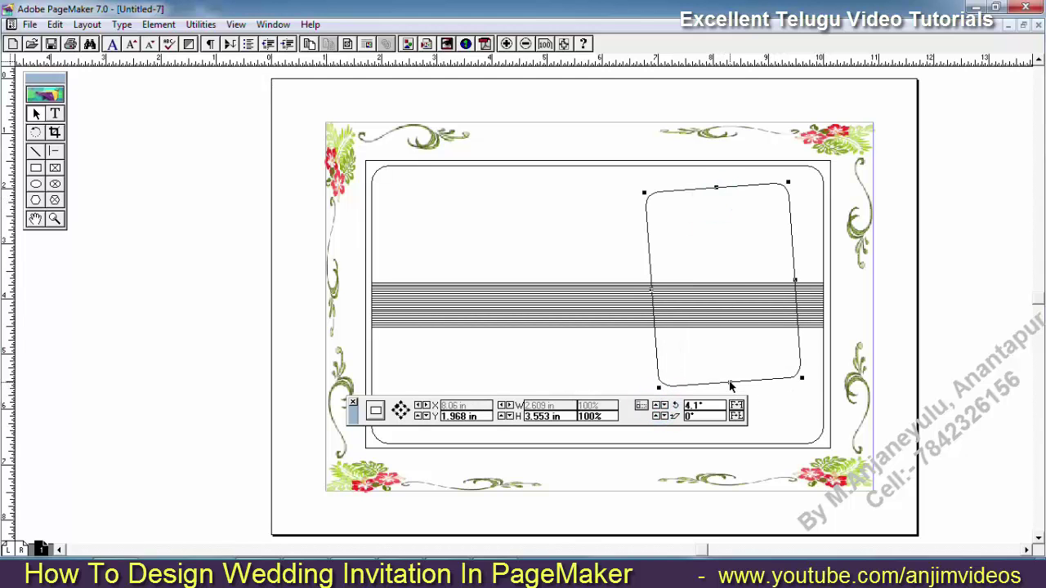
click(659, 406)
click(659, 406)
click(659, 406)
click(660, 407)
click(659, 406)
click(659, 406)
click(660, 406)
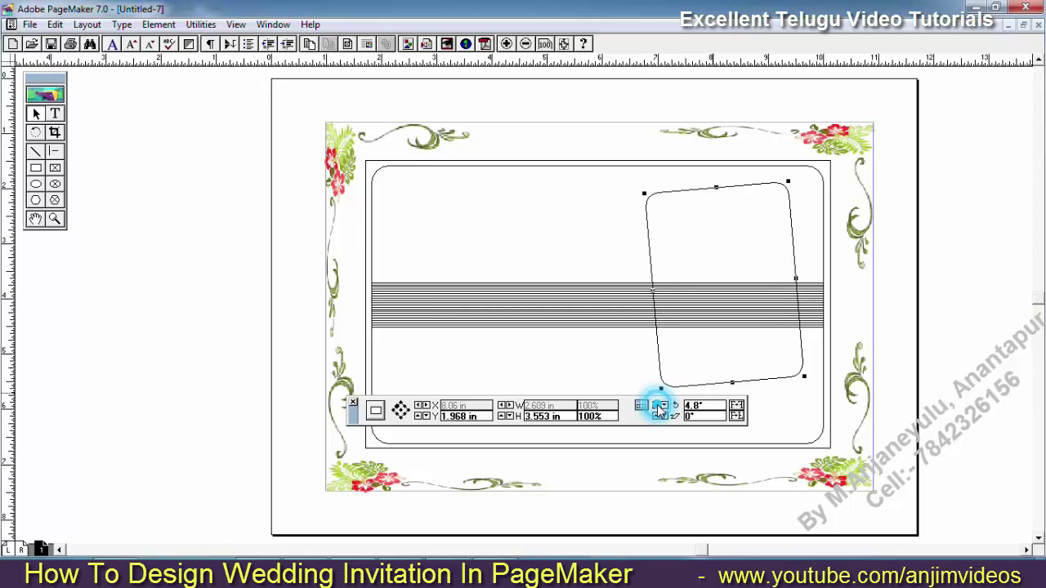
Step: Adjust the upper and lower edges of the tilted box to a height of about 3.04 in
drag(732, 383, 736, 390)
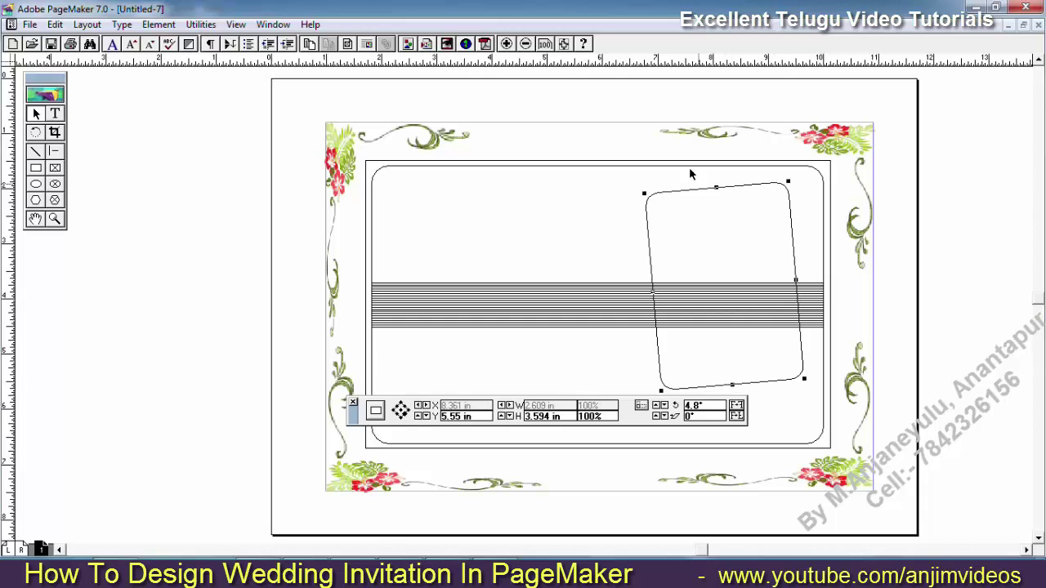
drag(717, 190, 724, 220)
drag(731, 384, 732, 380)
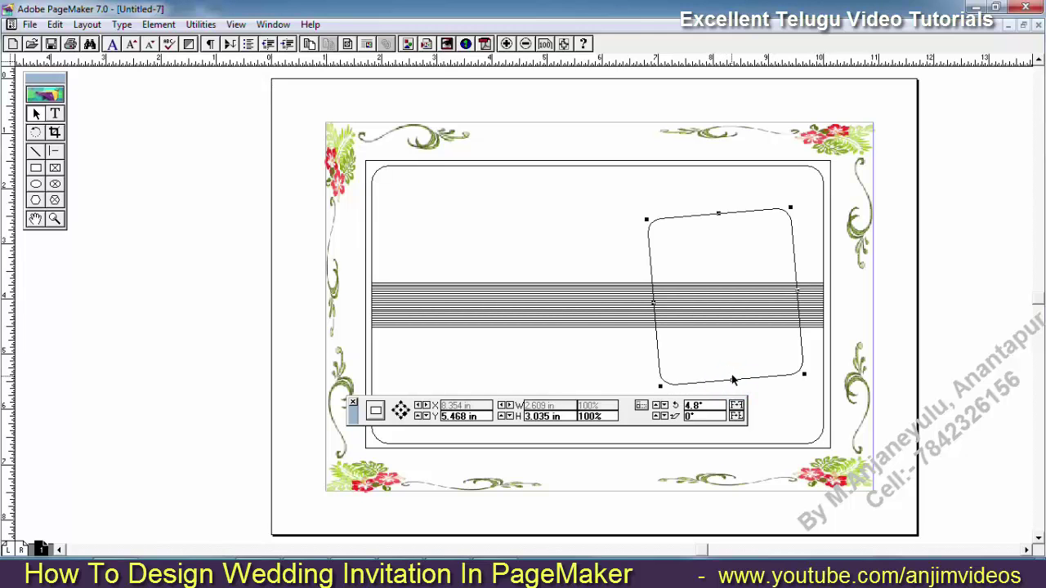
Step: Increase the tilted box's rotation in small increments to 6.7° and deselect it
click(659, 406)
click(659, 405)
click(659, 405)
click(659, 405)
click(659, 406)
click(659, 405)
click(659, 406)
click(659, 406)
click(658, 405)
click(659, 405)
click(659, 405)
click(659, 405)
click(659, 405)
click(659, 405)
click(659, 406)
click(658, 406)
click(658, 406)
click(659, 406)
click(658, 405)
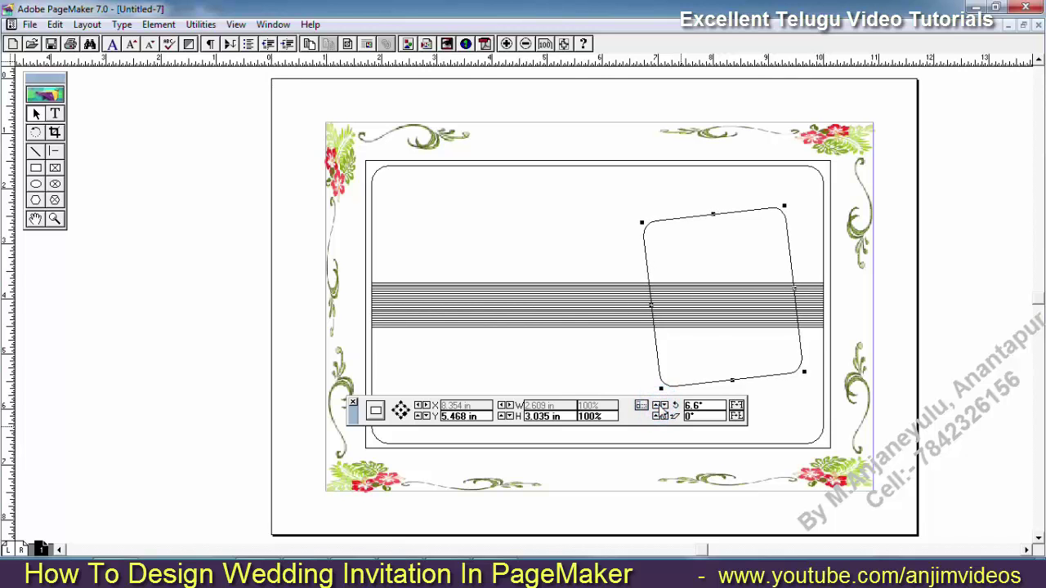
click(596, 359)
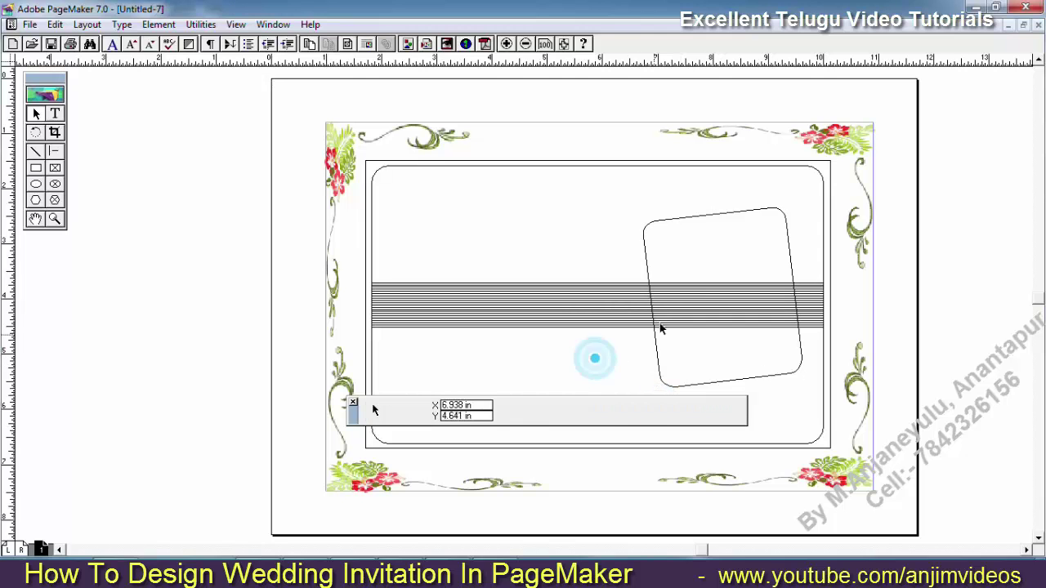
Step: Give the tilted rounded box a Solid fill
click(661, 221)
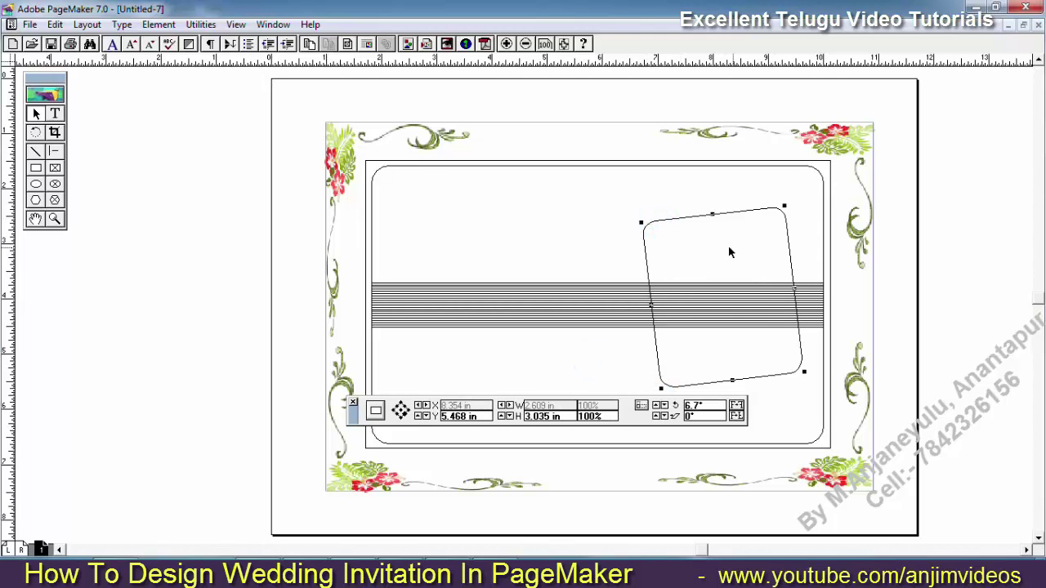
click(159, 24)
mouse_move(171, 41)
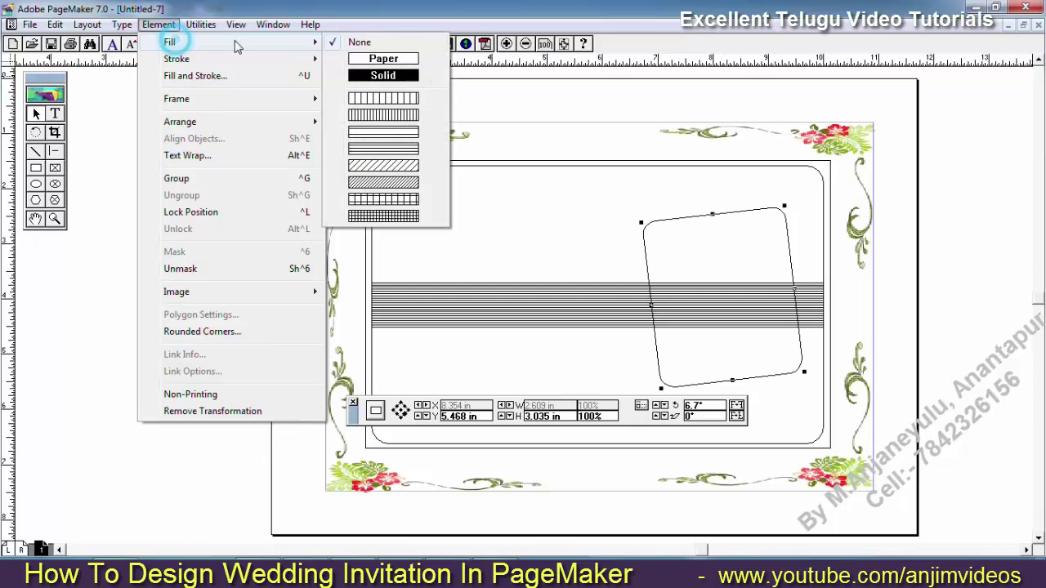
click(383, 75)
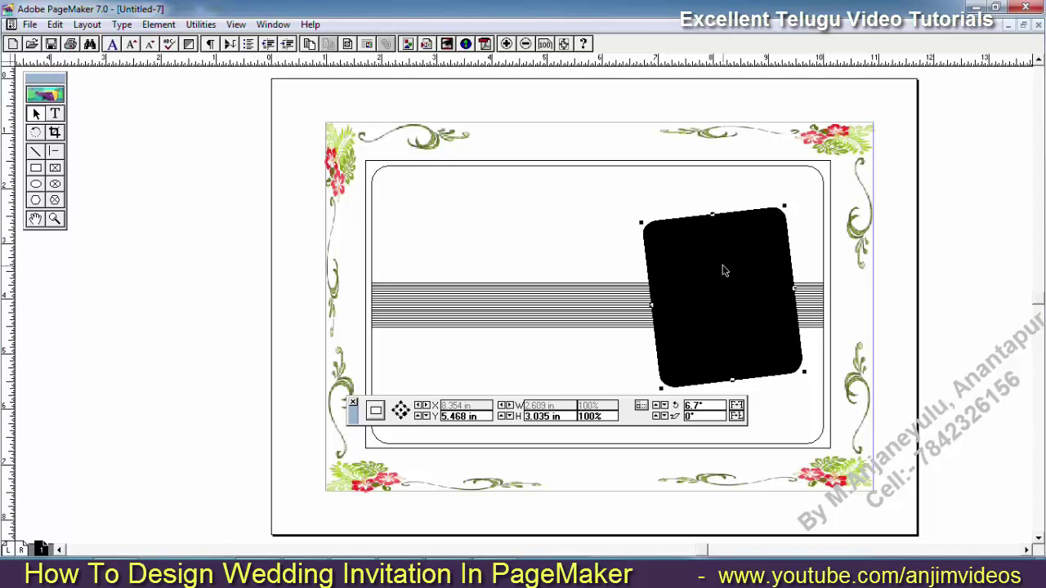
Step: Try the None fill on the tilted box and replace it with Paper
click(158, 25)
mouse_move(170, 41)
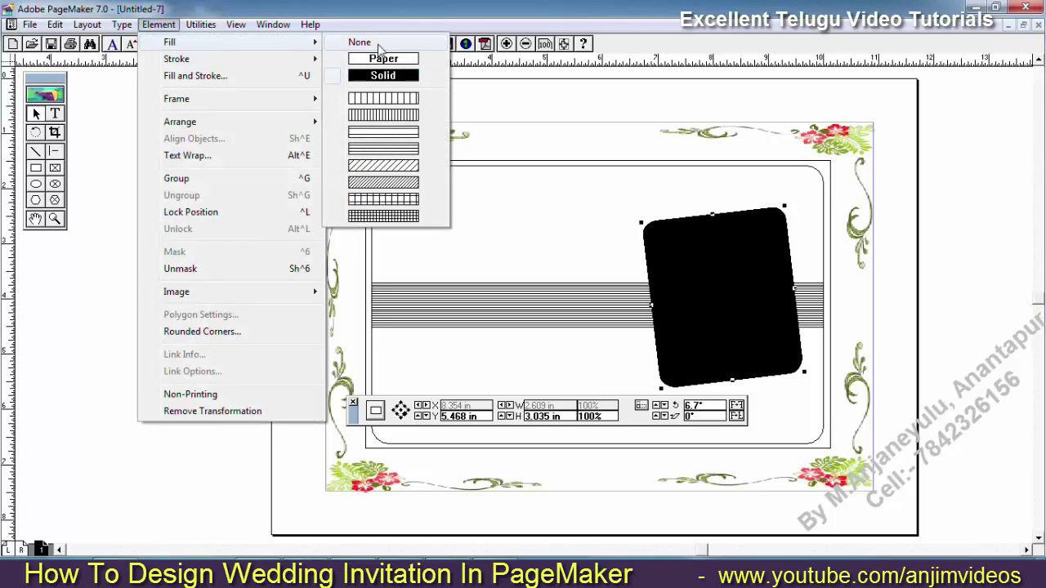
click(379, 45)
click(660, 226)
click(159, 24)
mouse_move(172, 43)
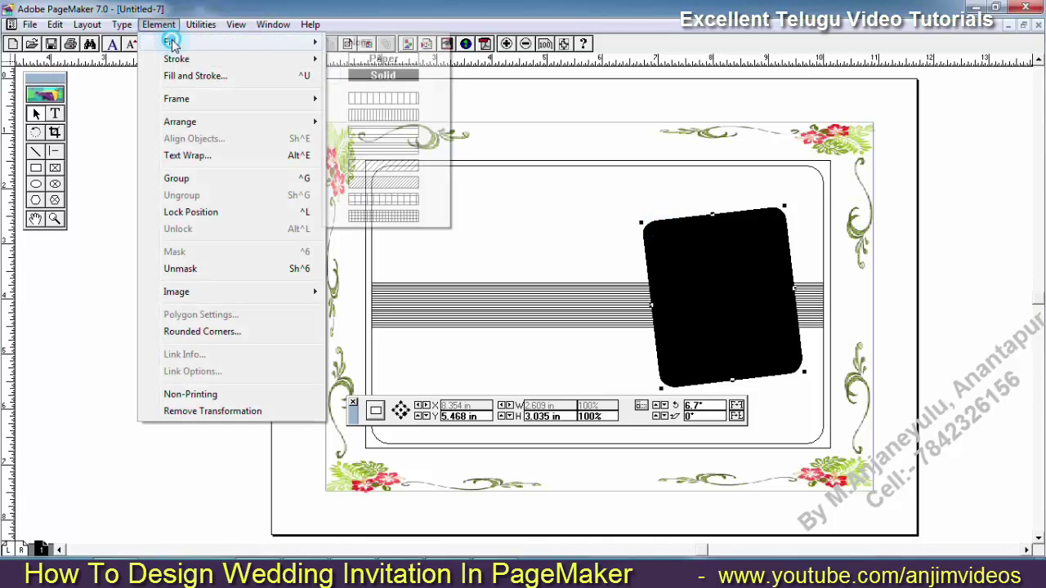
click(383, 59)
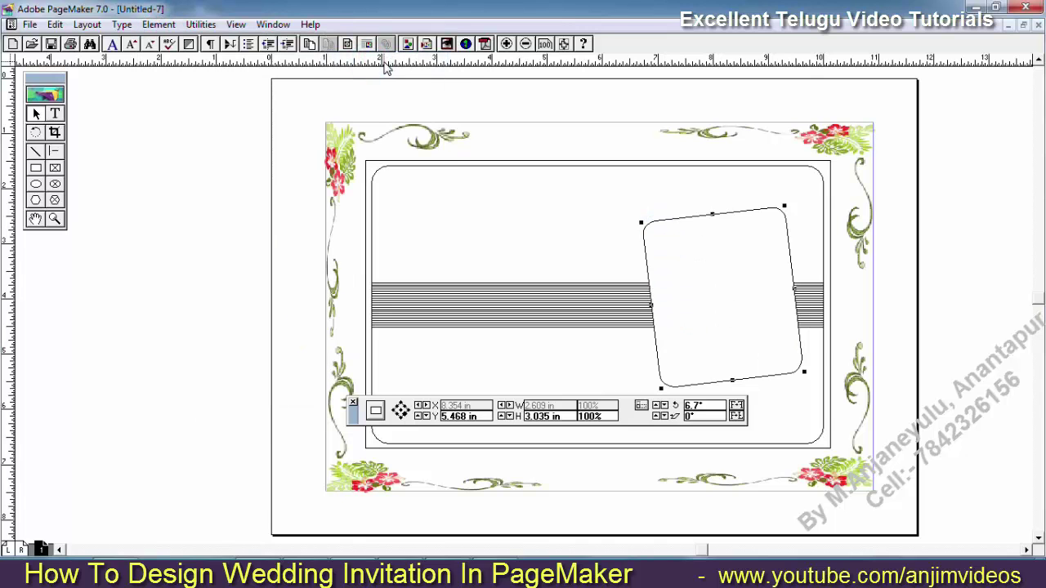
Step: Reselect the tilted rounded box, change its fill to Solid and deselect it
drag(794, 289, 785, 297)
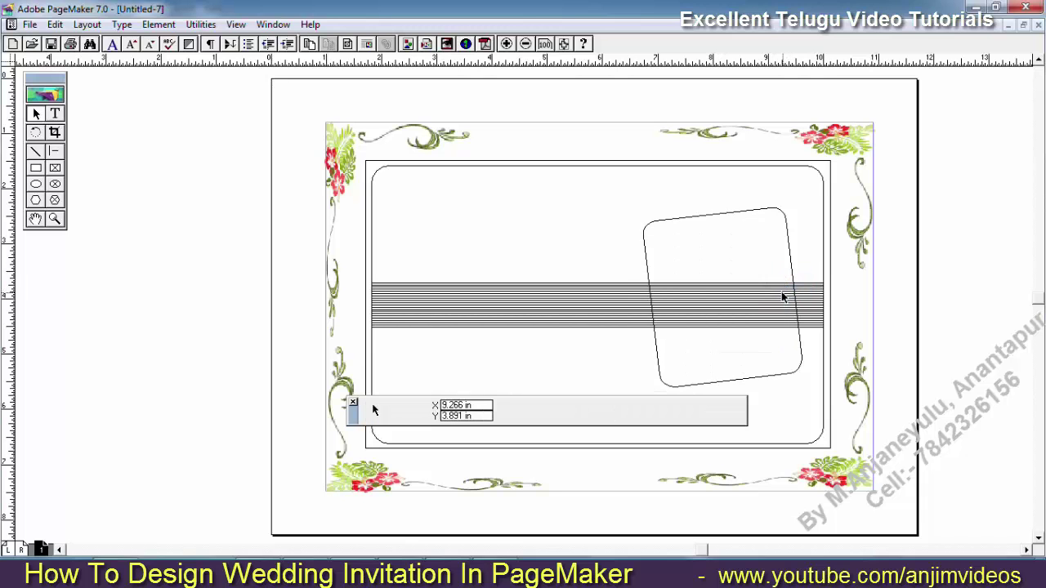
click(712, 209)
click(643, 227)
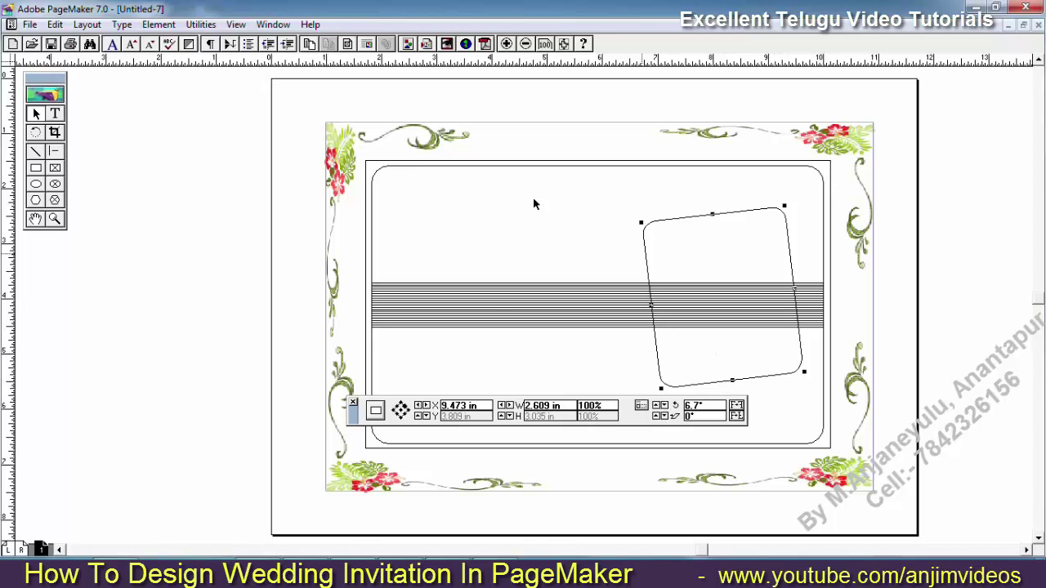
click(159, 25)
mouse_move(200, 25)
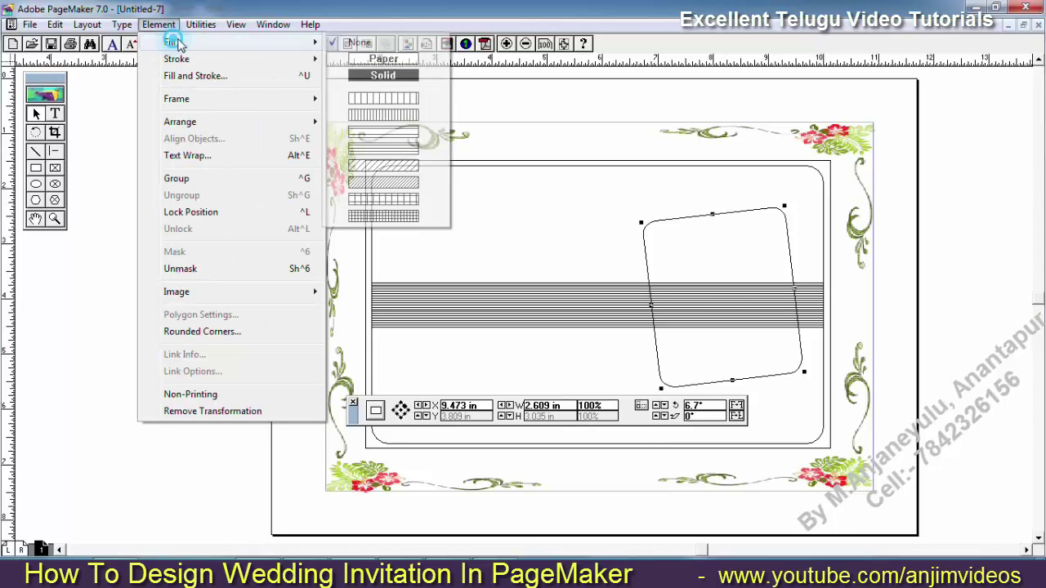
click(380, 95)
click(568, 357)
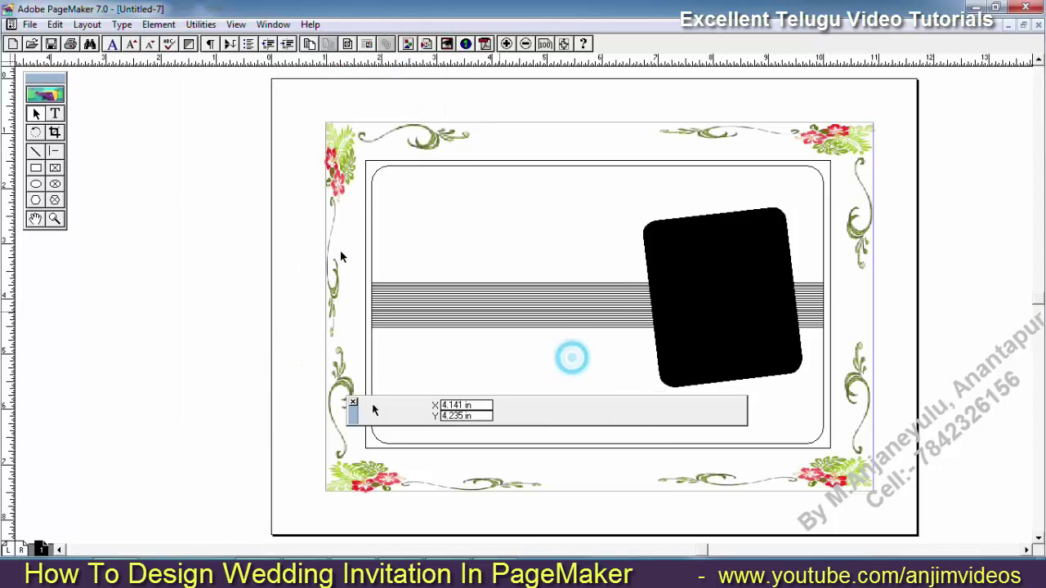
click(35, 169)
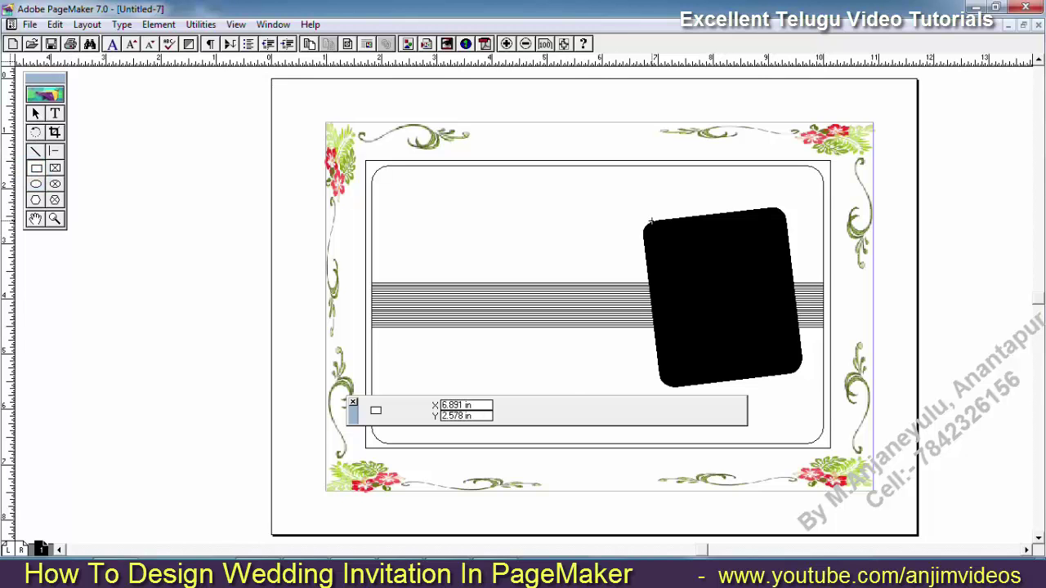
drag(645, 222, 784, 351)
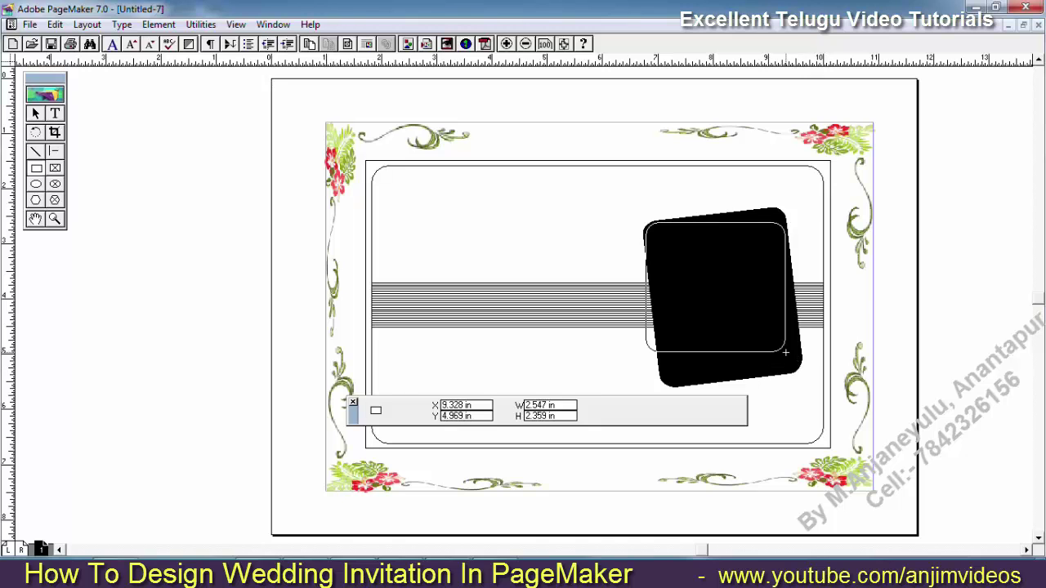
click(36, 114)
click(654, 317)
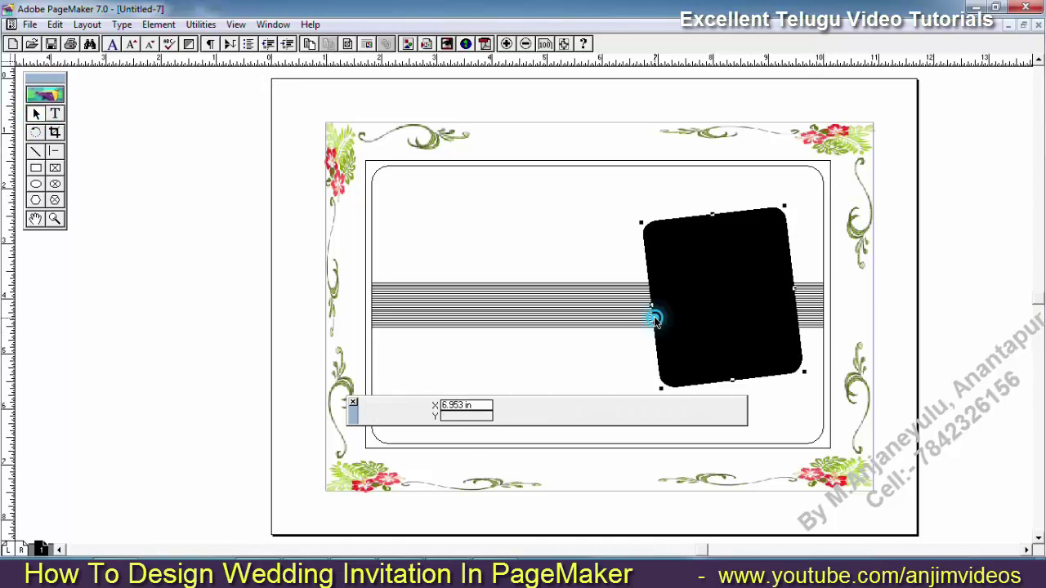
Step: Draw a second rounded box about 2.13 × 2.6 in over the black box and rotate it to 6.7°
click(35, 184)
click(37, 169)
drag(677, 219, 791, 362)
double_click(691, 405)
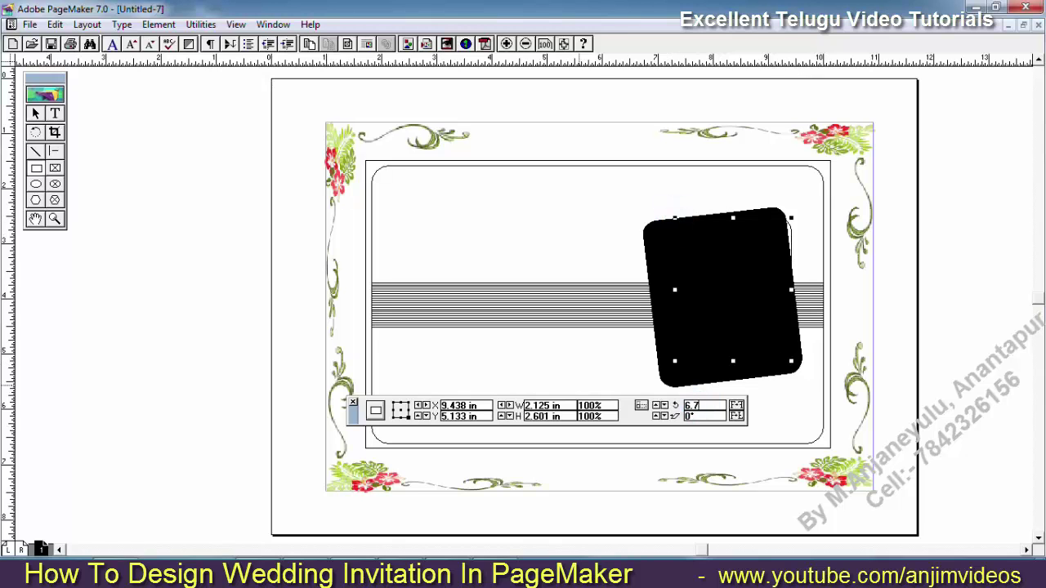
text(6.7)
key(Return)
Step: Align the new box with the black box's upper-left corner and enlarge it to about 2.55 × 3.04 in
click(35, 114)
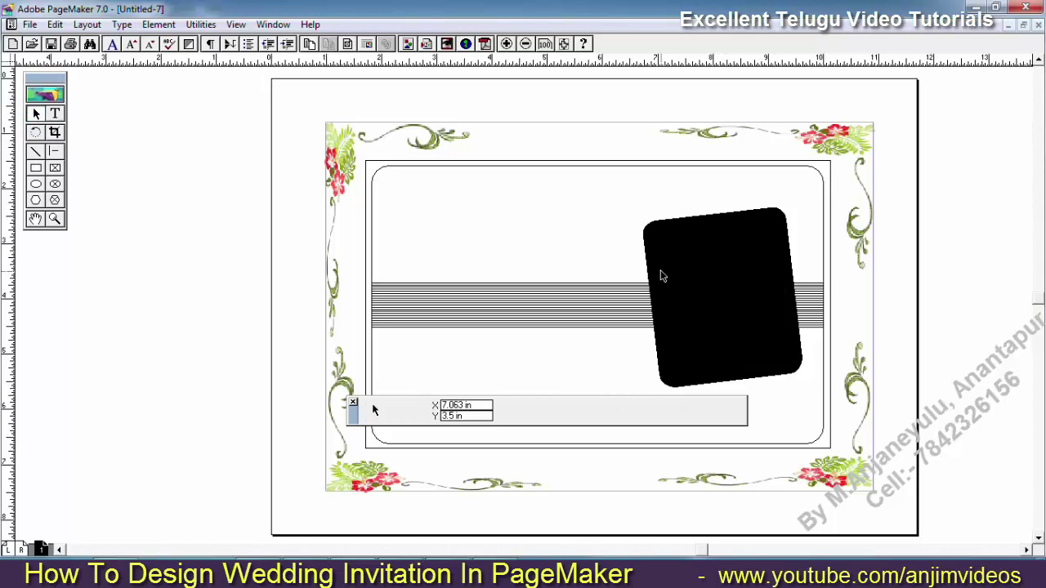
click(666, 274)
drag(659, 233, 641, 222)
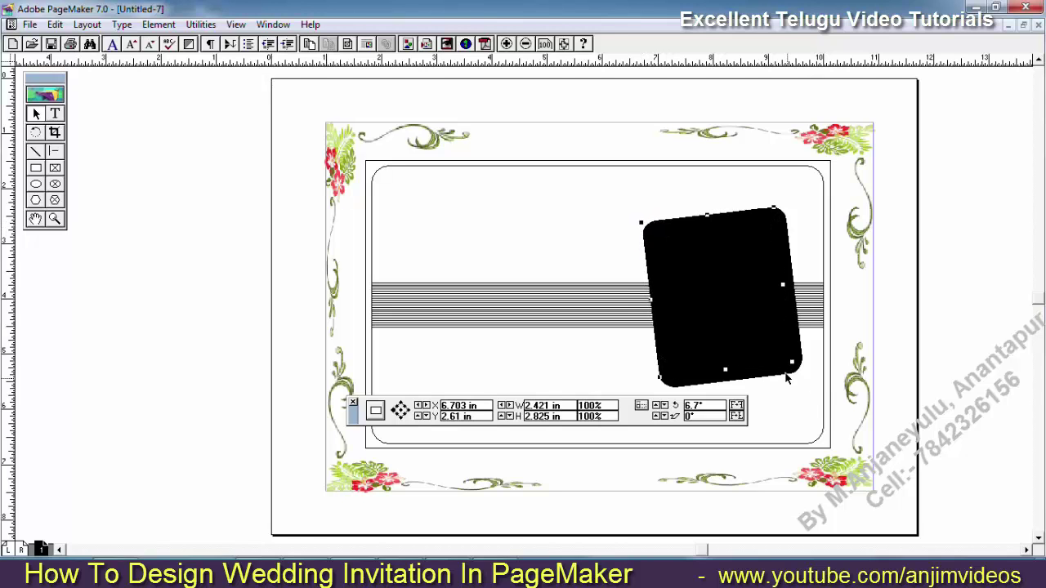
drag(792, 362, 802, 375)
Step: Fill the new tilted box with Paper, leaving a black edge of the box behind it as a shadow
click(201, 24)
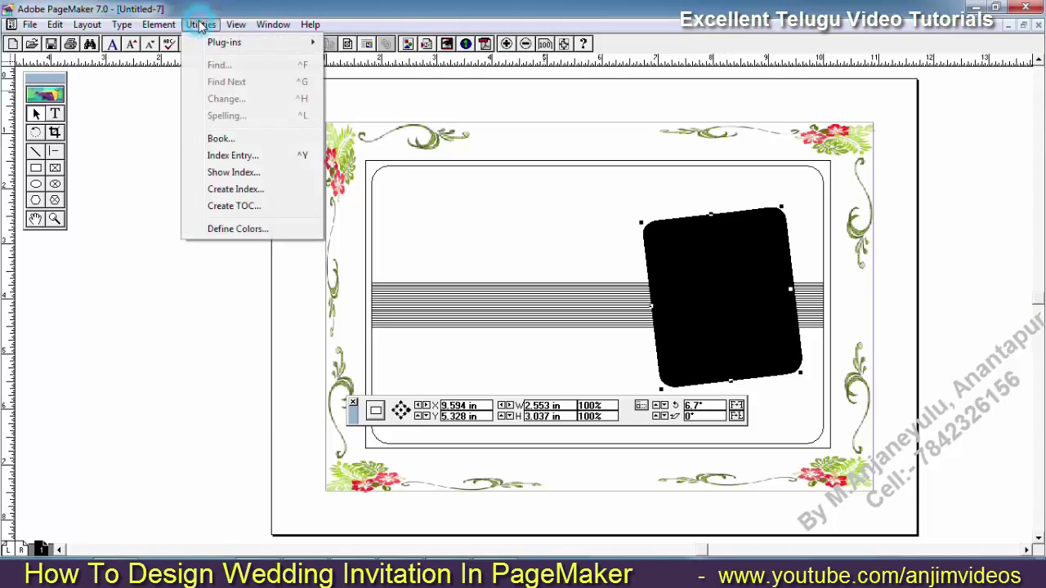
click(159, 24)
click(178, 41)
click(383, 58)
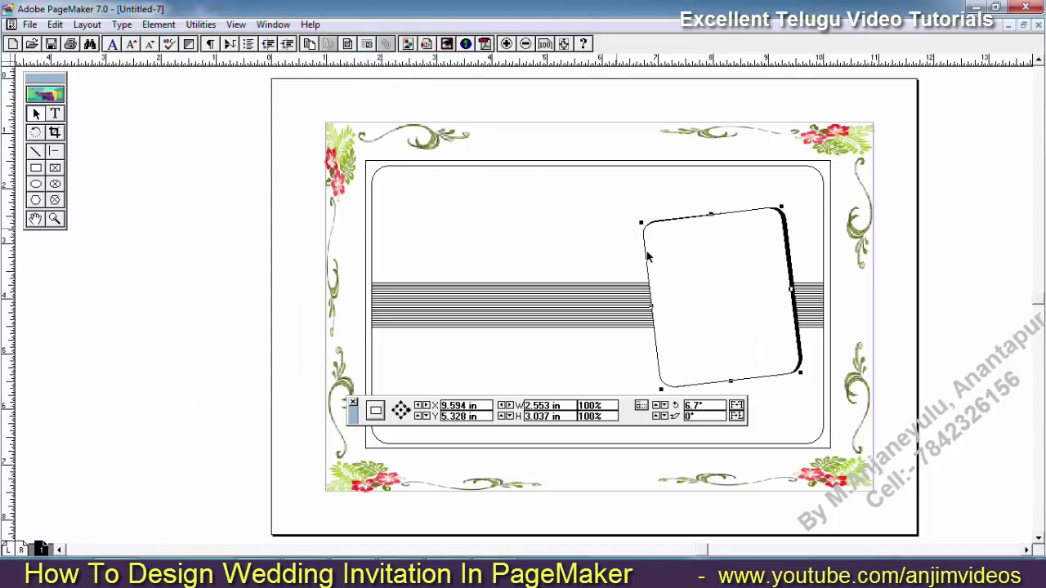
Step: Nudge the white box's upper edge into line with the black box and hide the Control Palette
click(791, 387)
click(677, 218)
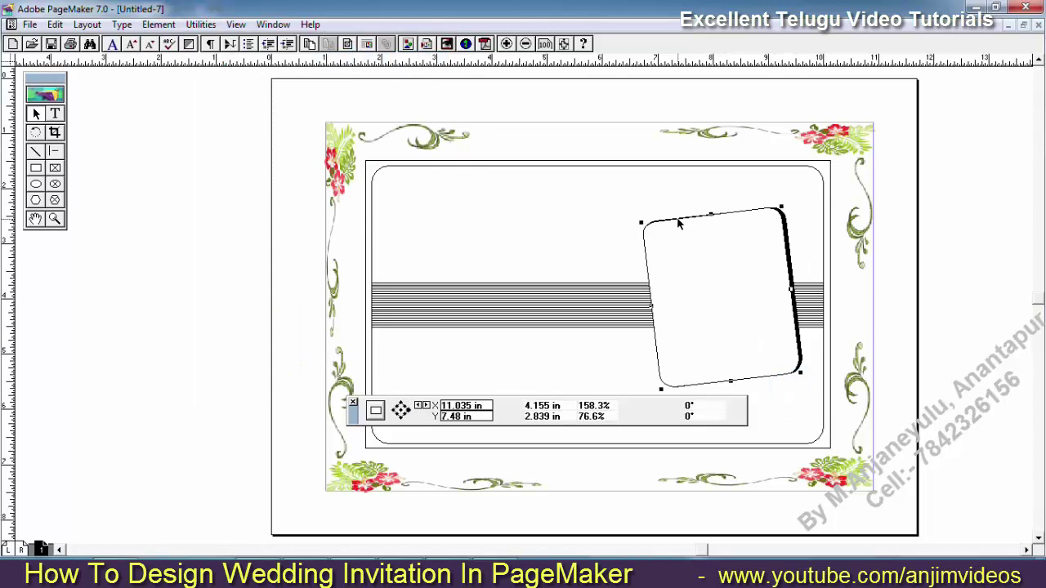
drag(712, 215, 711, 214)
click(801, 393)
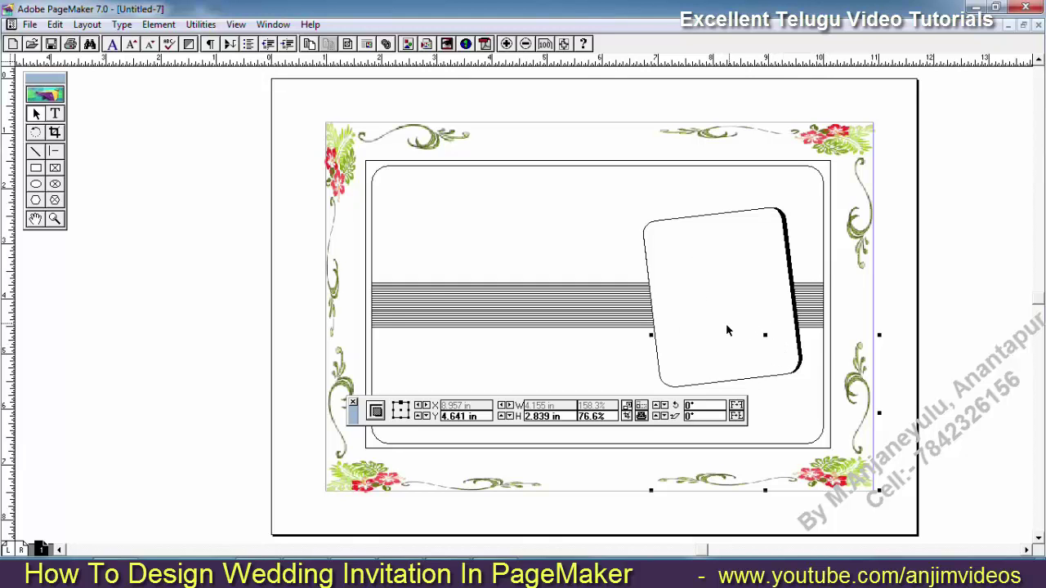
click(355, 405)
click(426, 365)
click(27, 25)
click(53, 59)
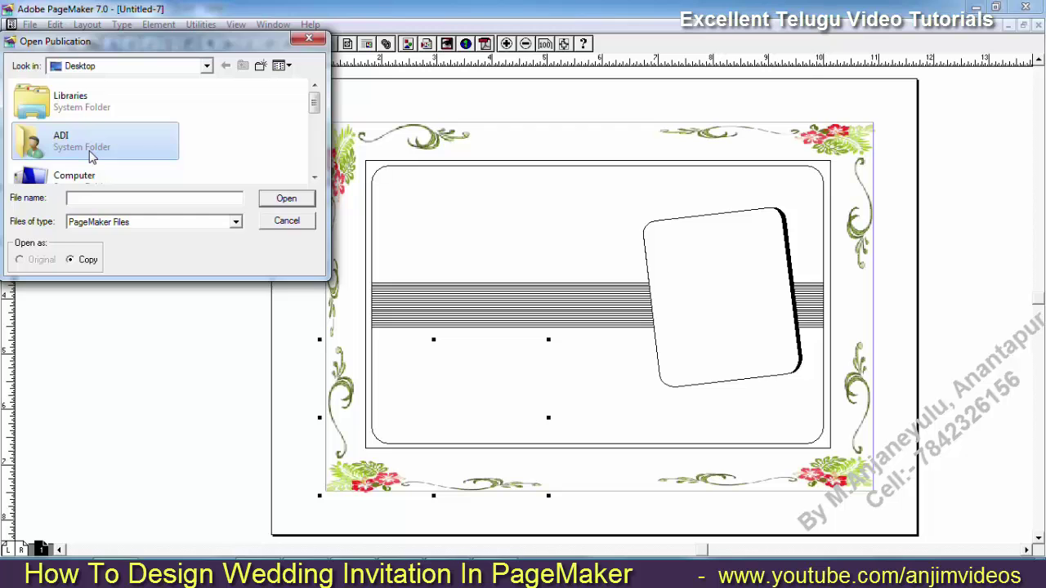
key(Escape)
Step: Place the kali image from the Desktop as an independent graphic over the left part of the line band
key(ctrl+d)
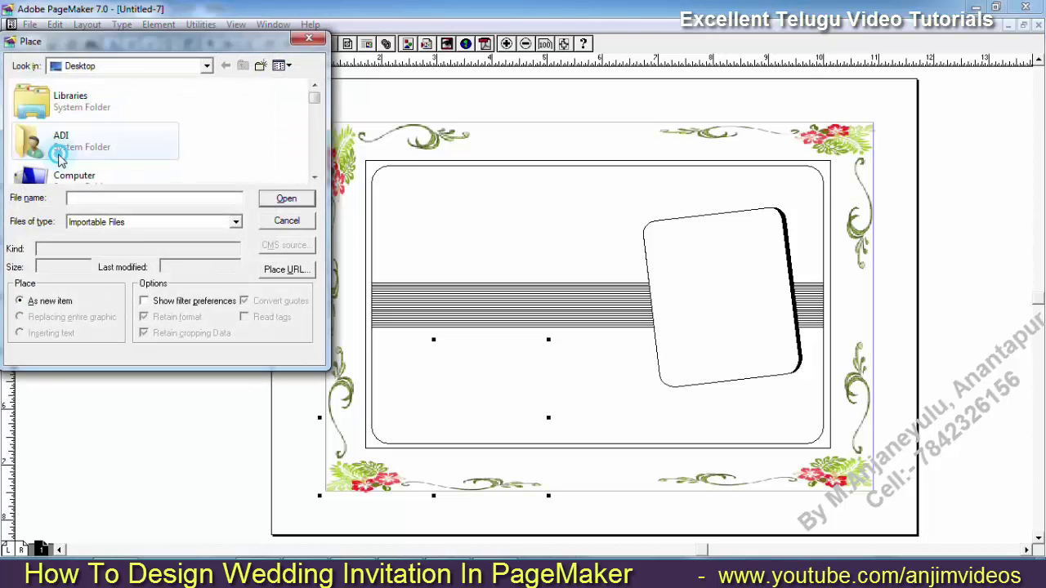
click(61, 151)
double_click(63, 161)
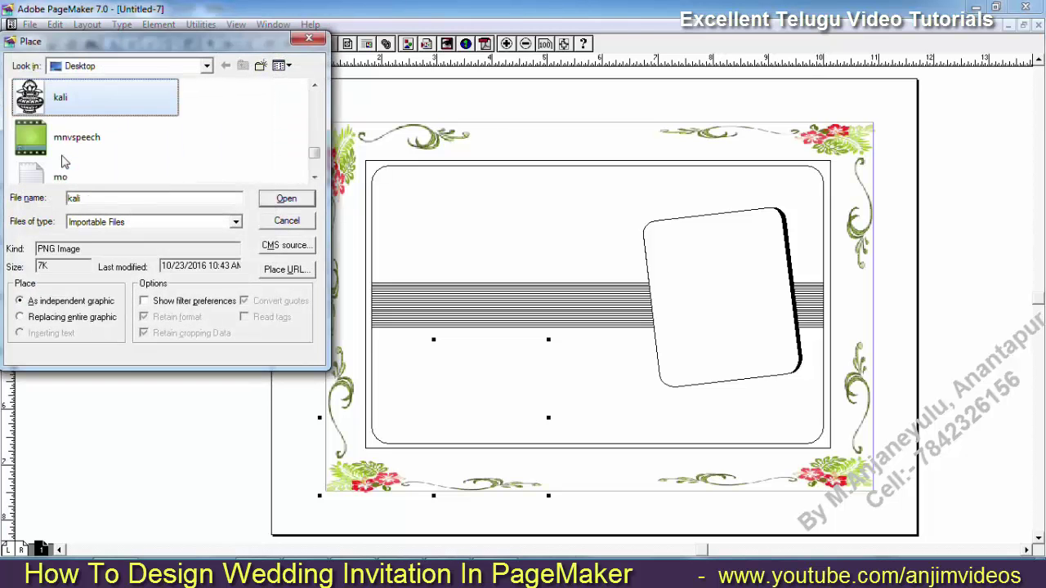
click(286, 199)
drag(421, 265, 504, 338)
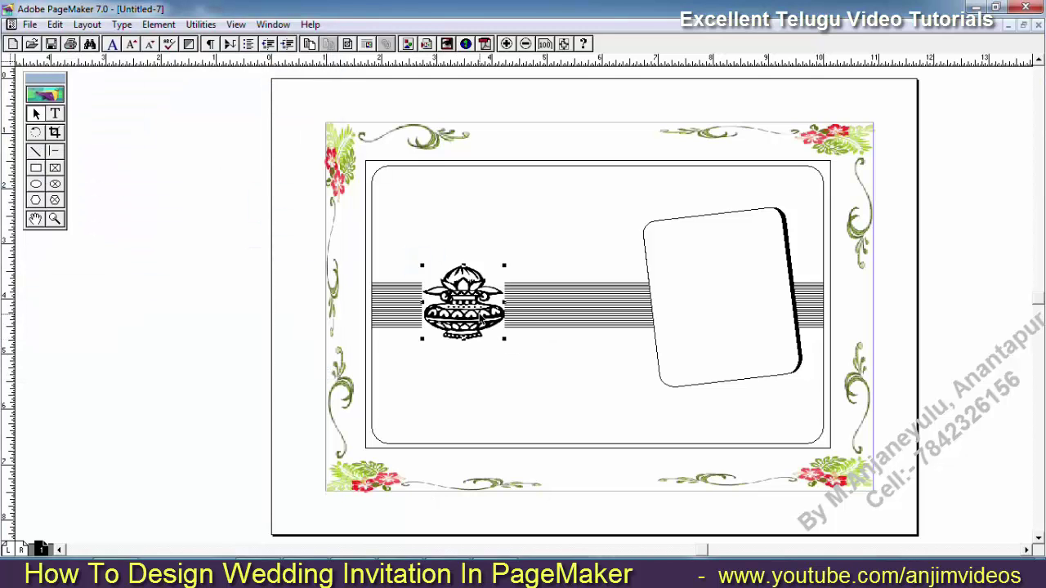
Step: Reduce the kalash image's height from above and narrow it from its right side
click(504, 267)
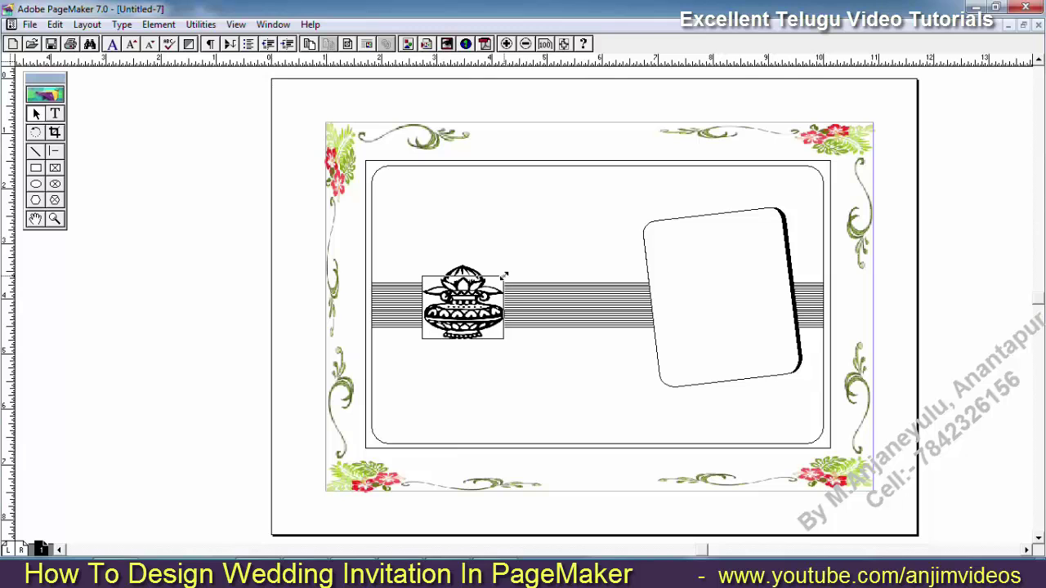
drag(504, 275, 503, 280)
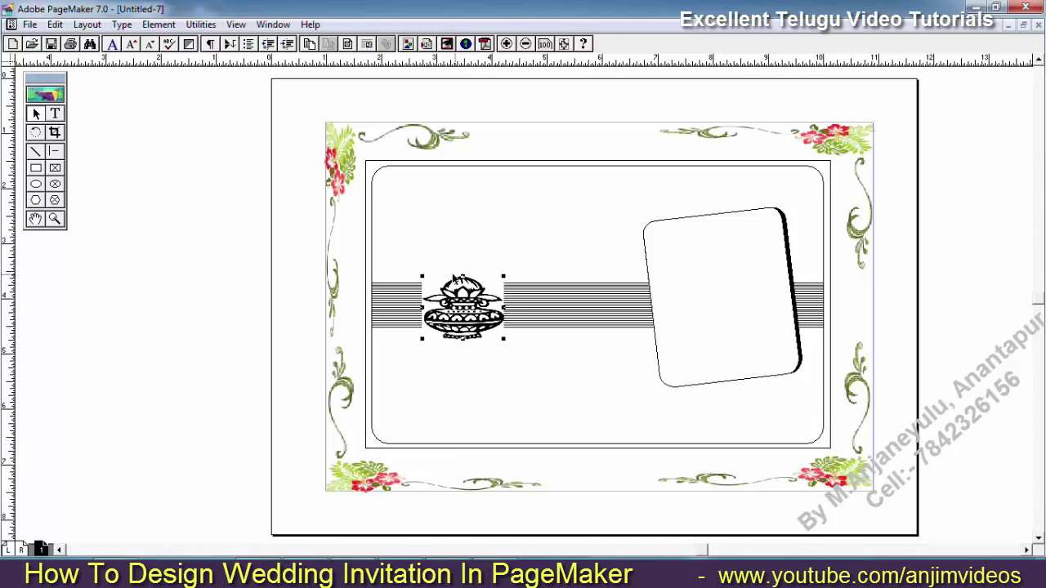
click(422, 310)
drag(422, 310, 418, 310)
drag(503, 338, 490, 313)
click(487, 310)
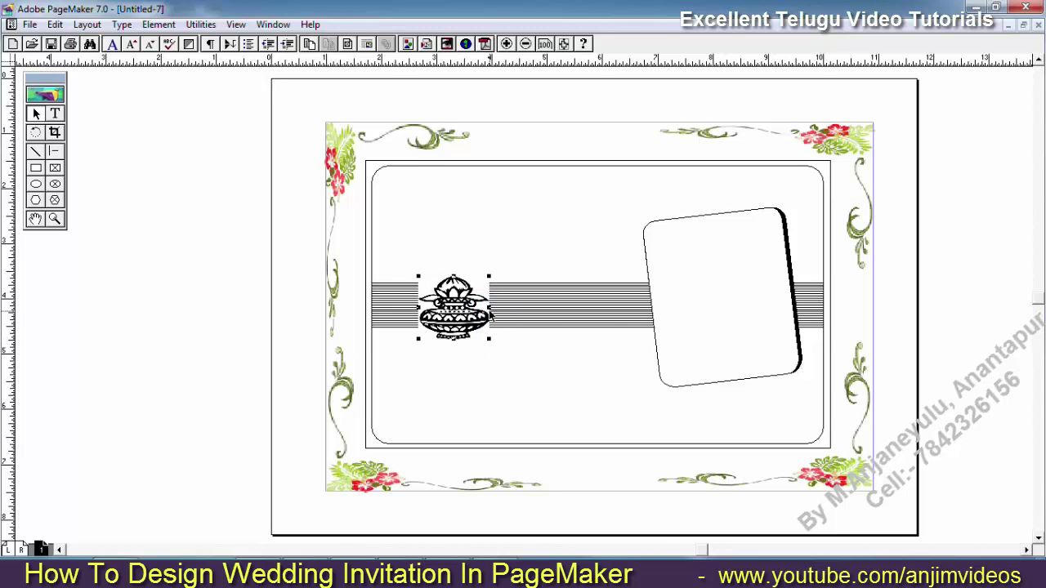
Step: Shorten the kalash image from below and above to roughly the height of the line band
drag(419, 309, 454, 328)
click(493, 363)
click(447, 336)
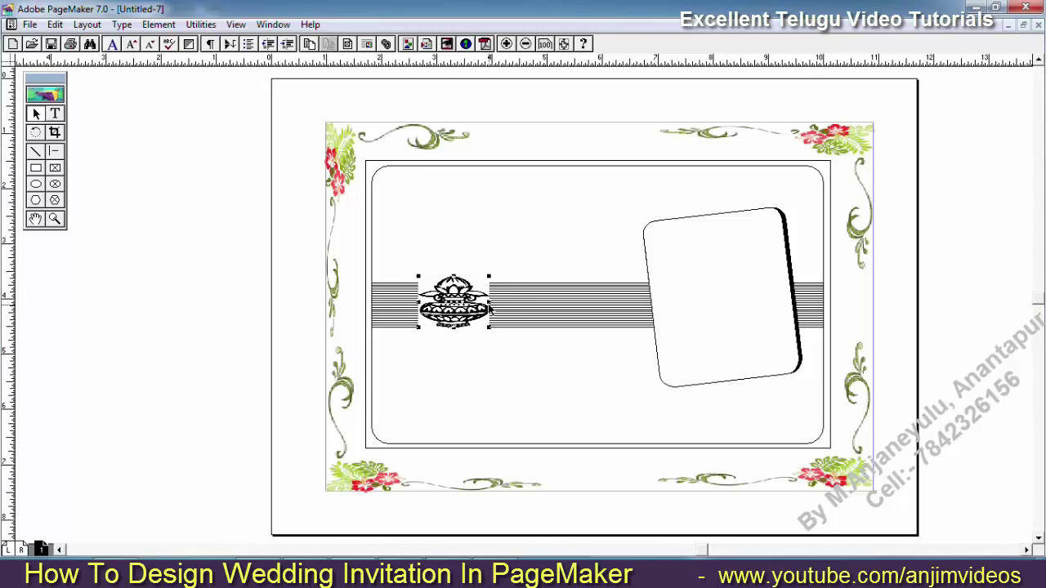
drag(491, 278, 487, 309)
Step: Try to apply a Paper fill to the kalash image and deselect it
click(162, 24)
mouse_move(179, 41)
click(370, 58)
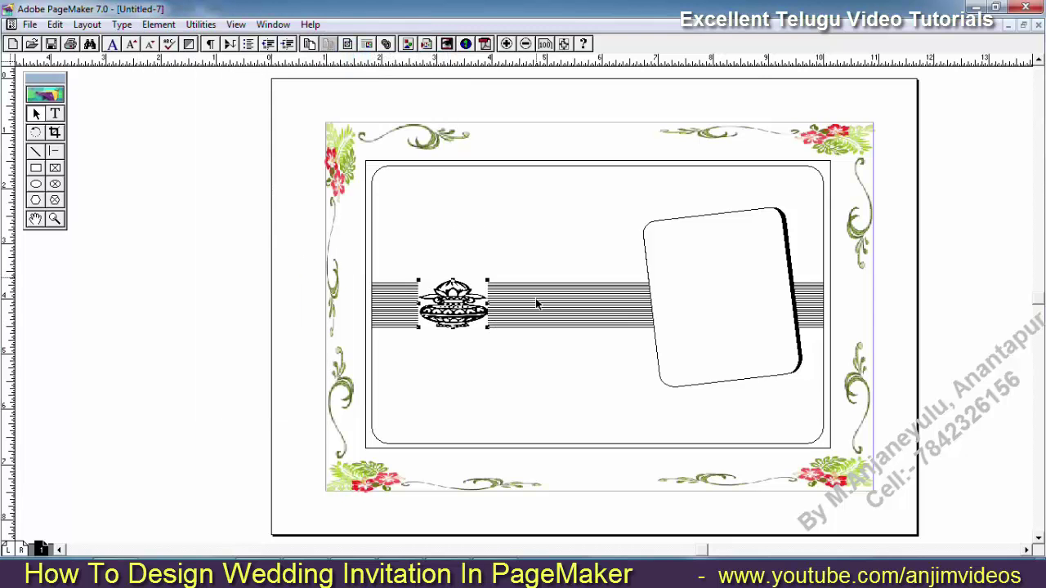
click(538, 357)
click(596, 391)
Step: Create a text block in the inner frame's upper-left corner reading "Wedding Invitation" on two lines
click(55, 115)
click(400, 194)
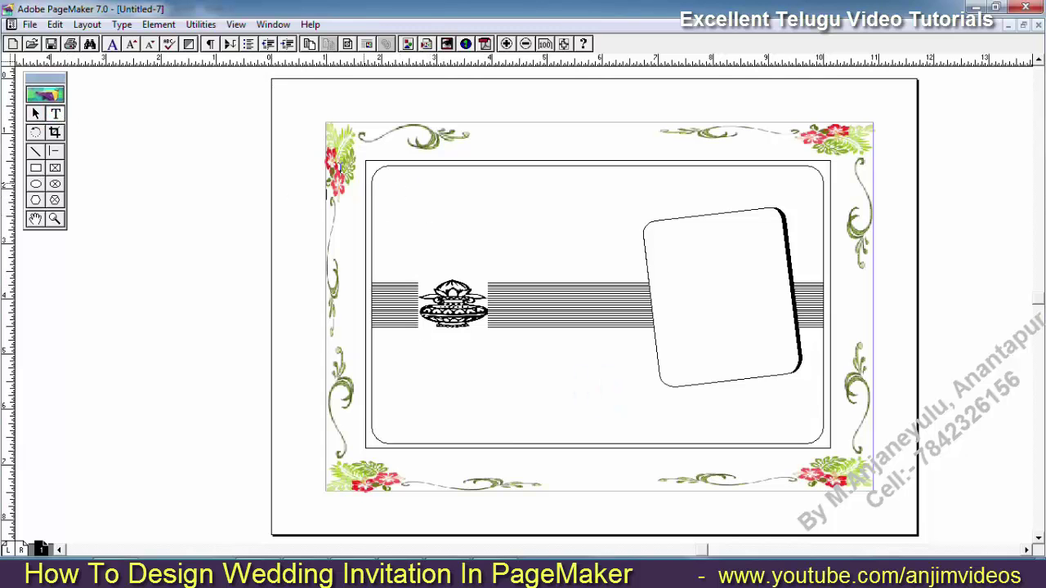
click(37, 115)
click(55, 115)
drag(378, 177, 475, 235)
text(Wedding )
text(Invitation)
Step: Enlarge the whole "Wedding Invitation" heading in increments to 33 pt
key(ctrl+a)
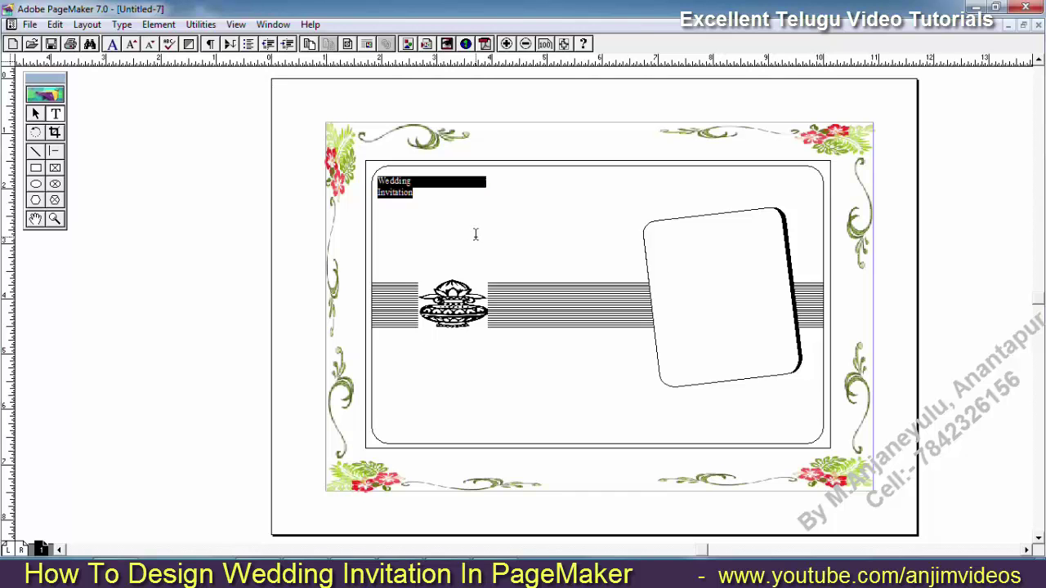
key(ctrl+shift+period)
key(ctrl+shift+period)
key(ctrl+shift+period)
key(ctrl+shift+period)
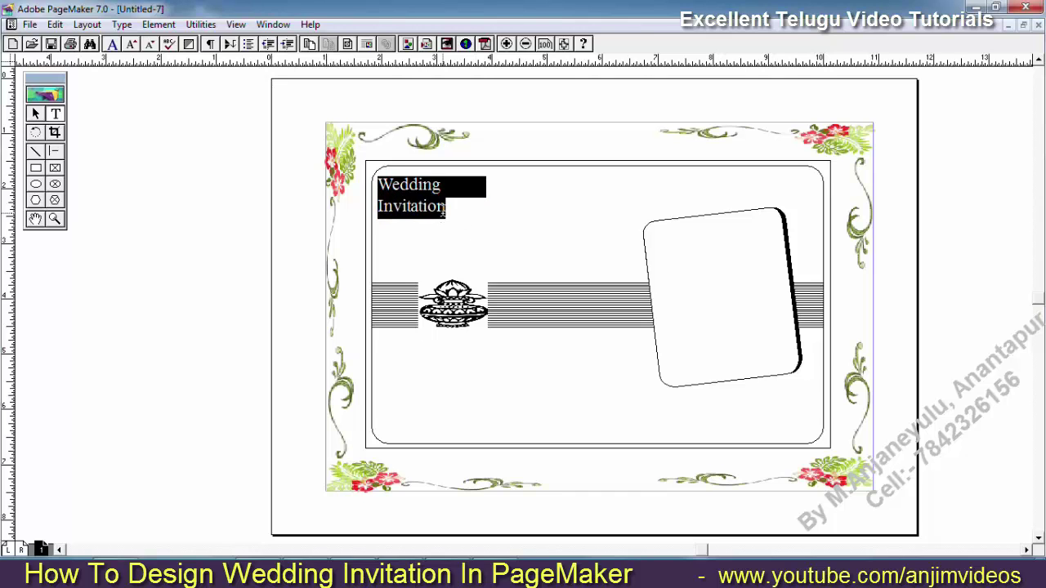
key(ctrl+shift+period)
key(ctrl+shift+period)
key(ctrl+shift+period)
key(ctrl+shift+period)
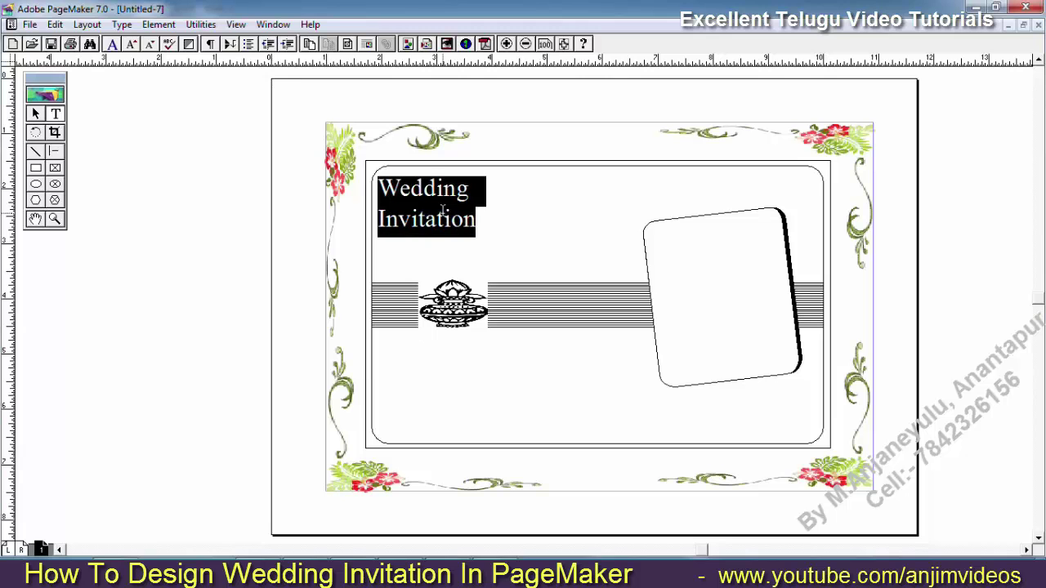
Step: Change the font of the "Wedding Invitation" heading to 20th Century Font and check its text block
key(ctrl+apostrophe)
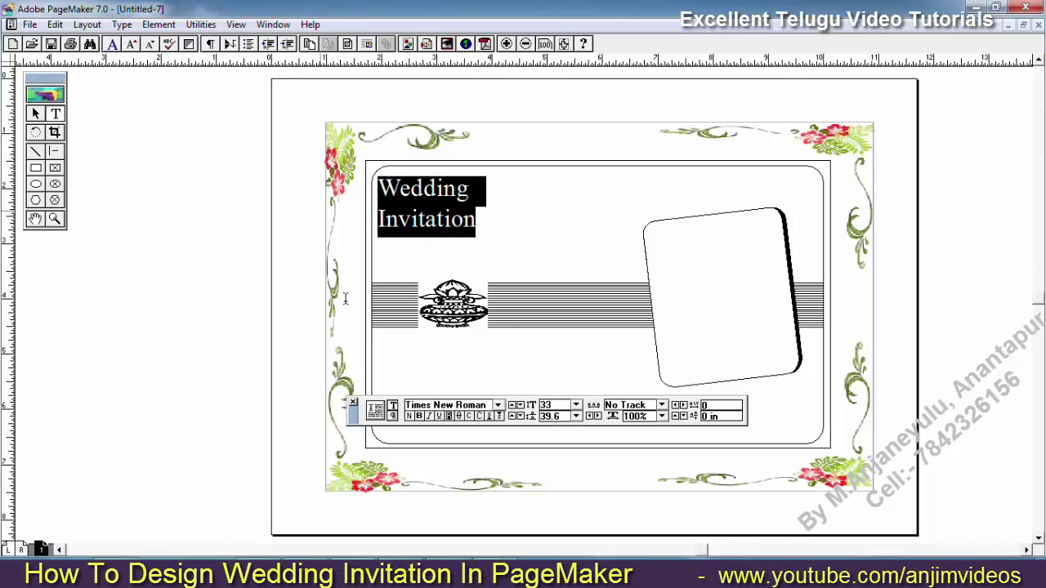
click(461, 403)
click(498, 405)
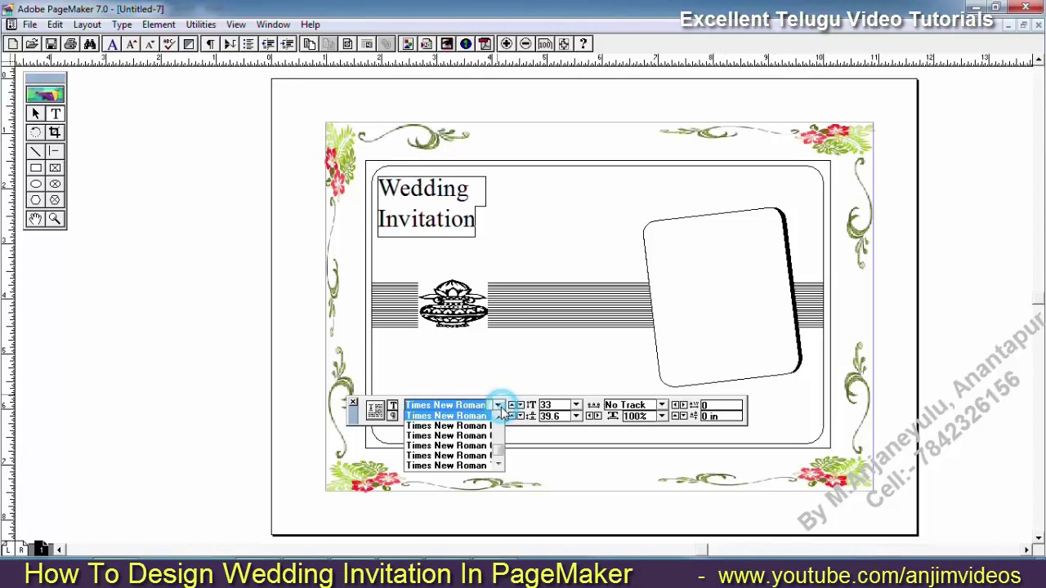
click(501, 439)
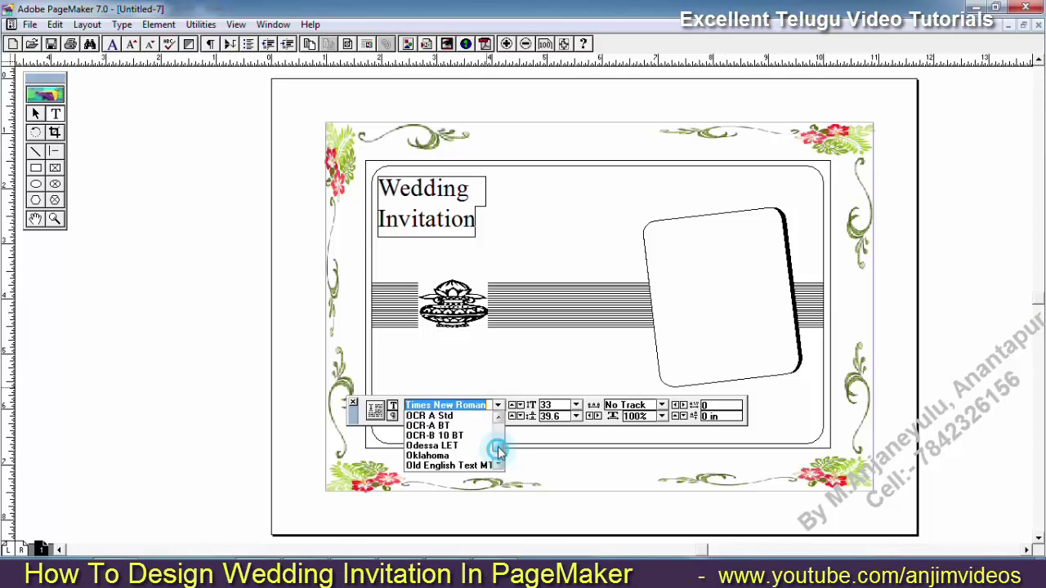
drag(502, 439, 498, 424)
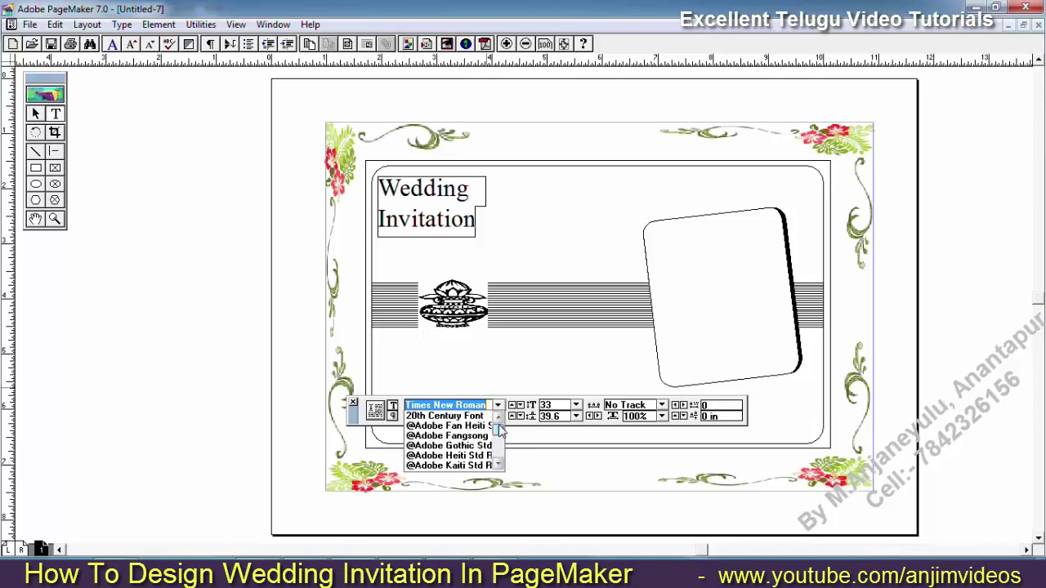
click(454, 425)
click(485, 223)
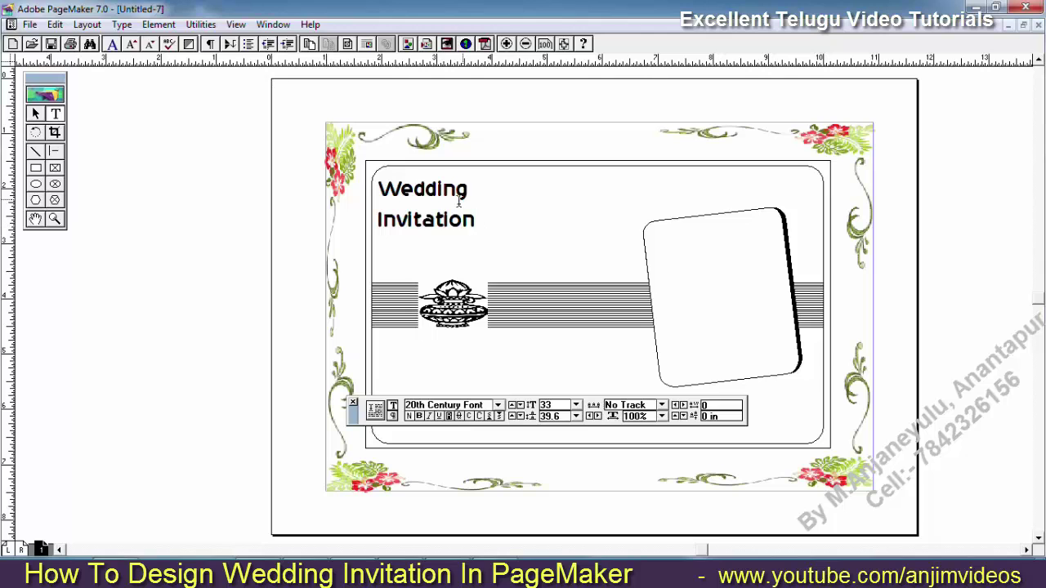
click(36, 115)
click(472, 205)
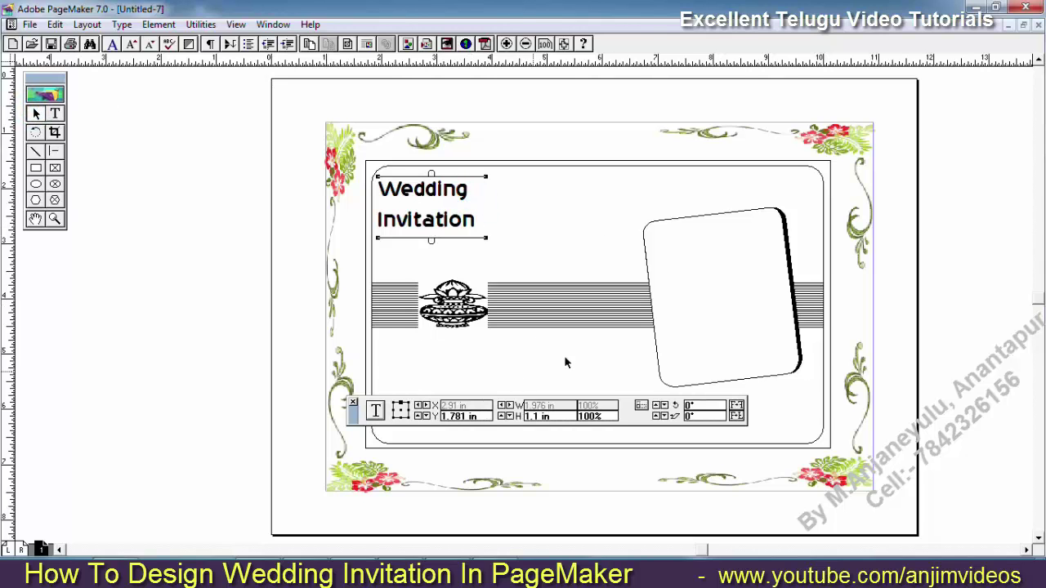
click(55, 114)
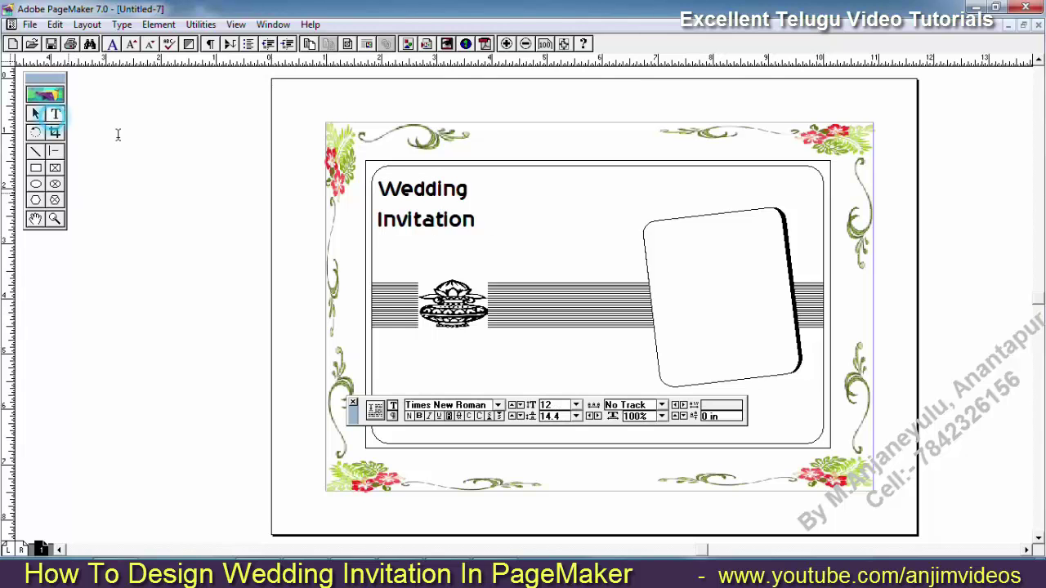
click(352, 400)
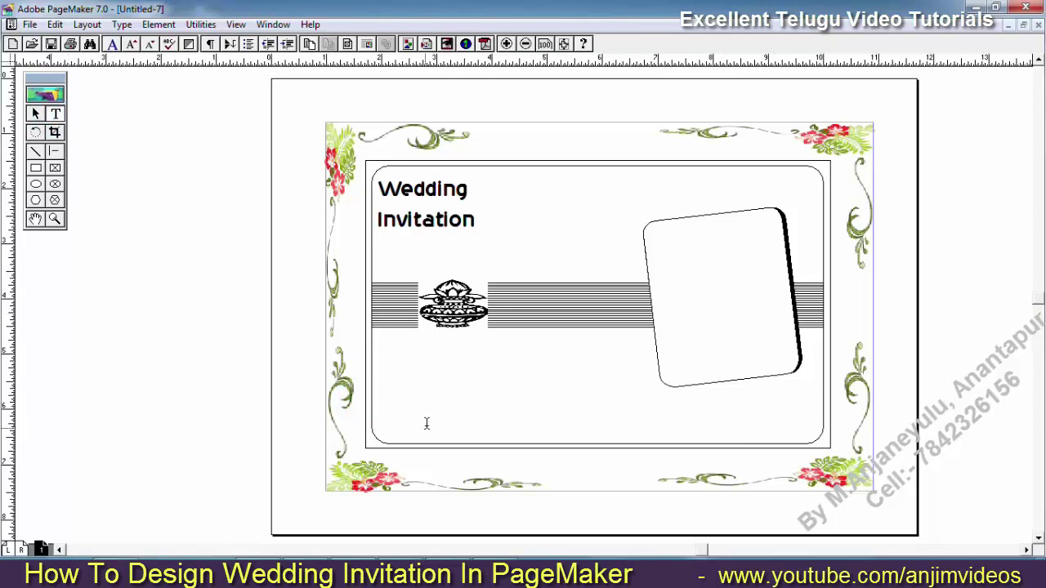
Step: Create a text block below the line band, inside the inner frame, reading "MUHURTHAM : On Sunday 15th March 20.16"
click(382, 353)
click(55, 113)
drag(375, 341, 570, 445)
text(MUHURTHAM : On)
text(Sunday)
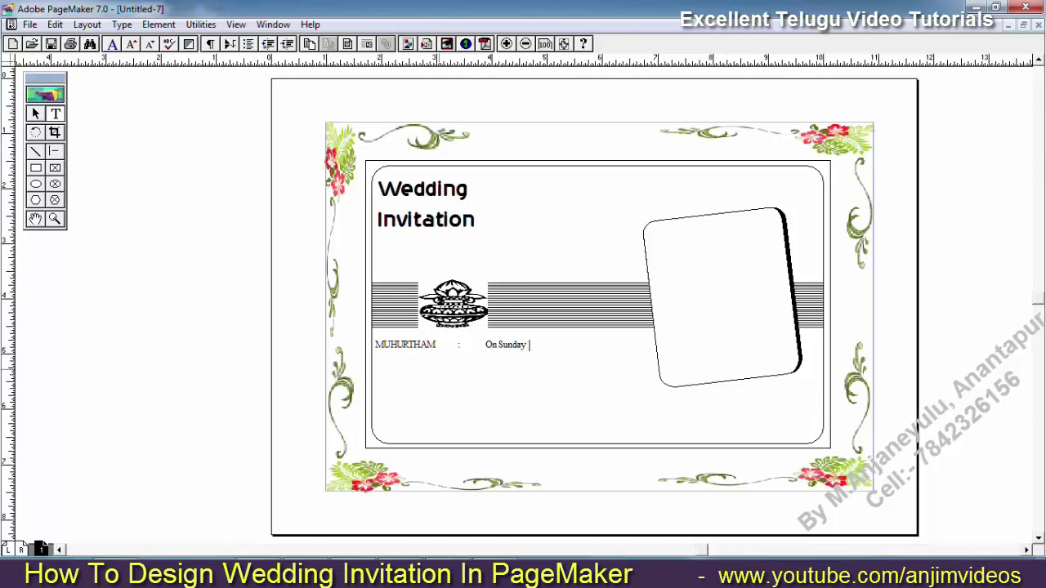
text( 15th March 20.16)
Step: Close up the wide gaps around the colon between "MUHURTHAM" and "On Sunday"
click(480, 346)
key(BackSpace)
click(460, 347)
key(BackSpace)
key(BackSpace)
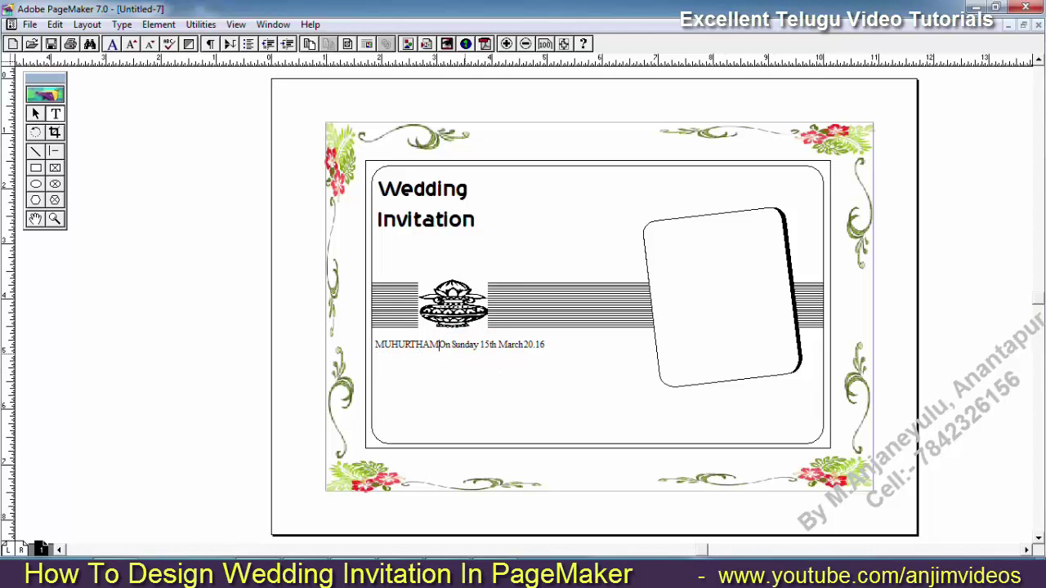
text(:)
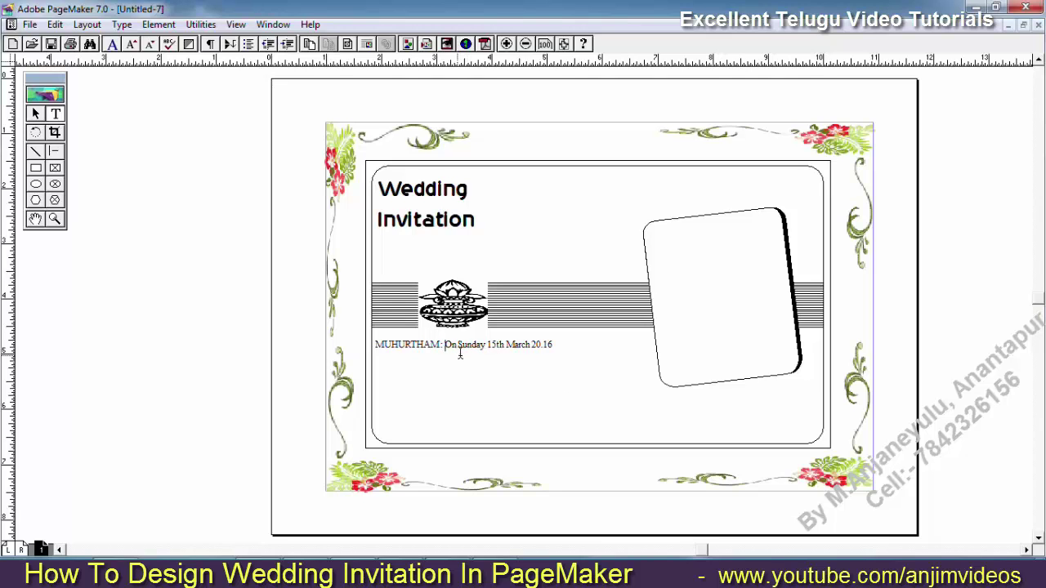
Step: Correct the year in the date to 2016 and add a second line "August 15th 2016 bet.7.21 &9.27 a.m."
click(564, 350)
text(gus)
text(t )
text(15t)
text(h 2016 bet.7.21 )
text(&)
text(9.27 a.m.)
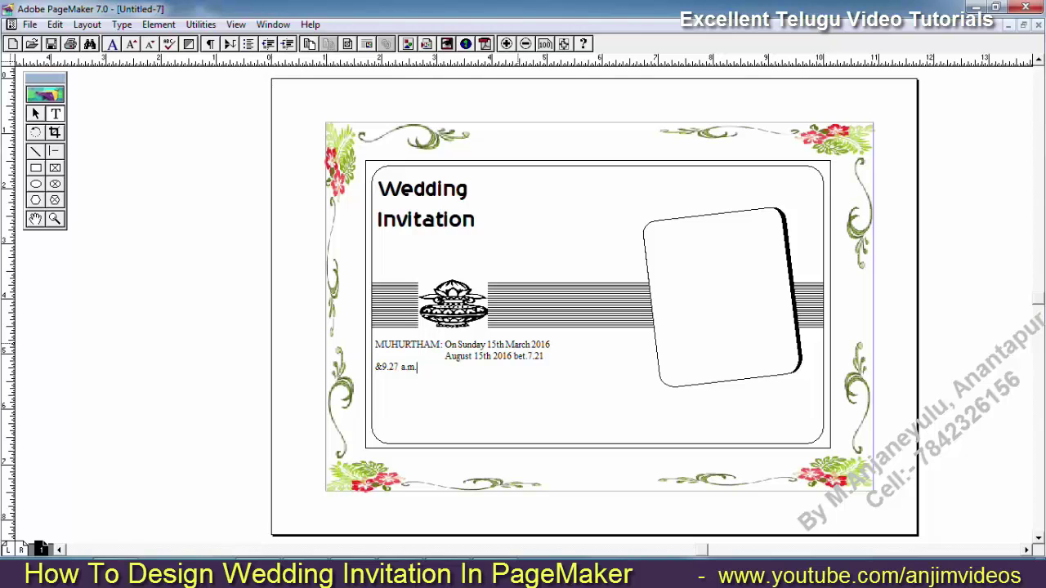
Step: Add the venue below the timing as "VENUE : Raghavendra Swamy Temple" with "Anntapur" on the following line
key(Return)
text(VENUE	: Raghavendra)
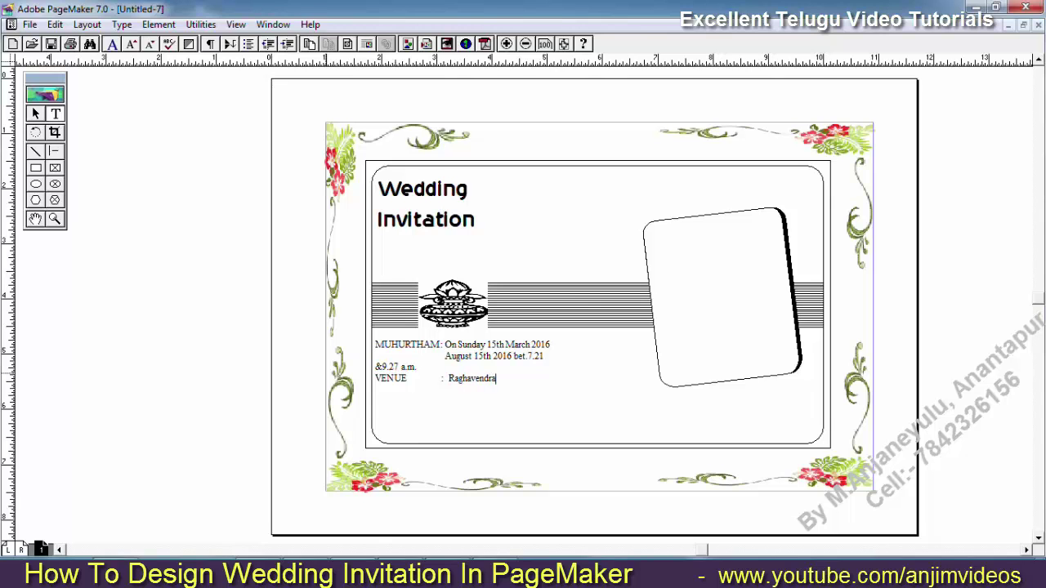
text( Sway)
key(BackSpace)
text(my Temple)
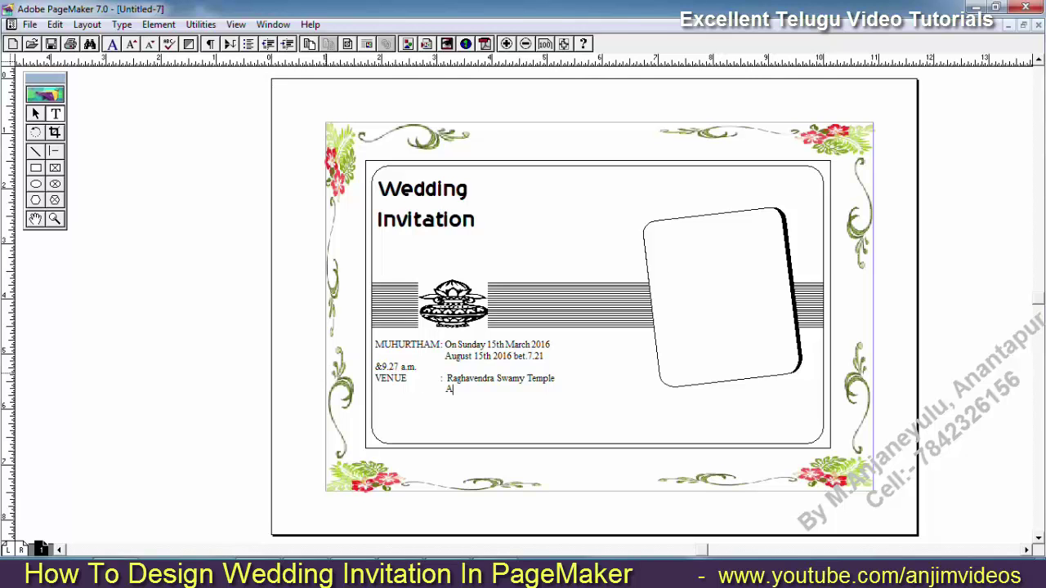
text( Anntapur)
Step: Widen the event details text block so that the timing fits on one line
click(35, 114)
click(459, 392)
drag(569, 396, 601, 400)
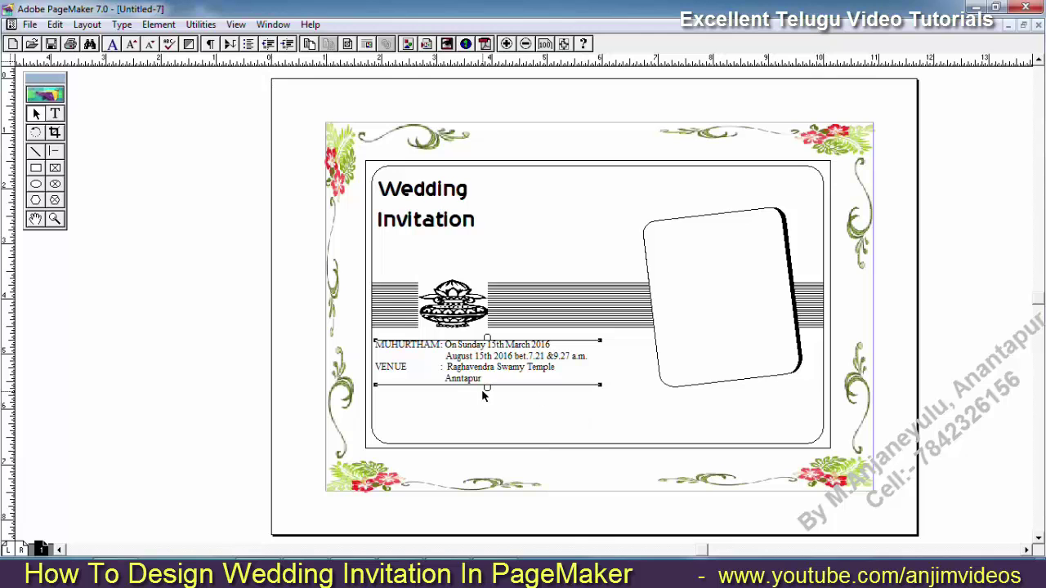
Step: Enlarge all the event details text by two size increments and widen its block to keep the timing on one line
click(54, 114)
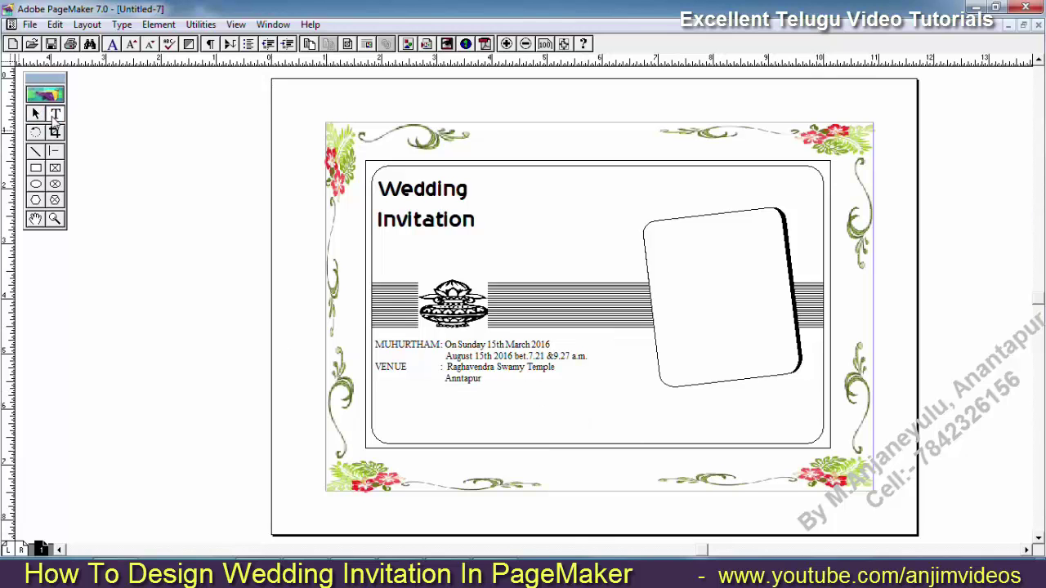
drag(485, 386, 398, 352)
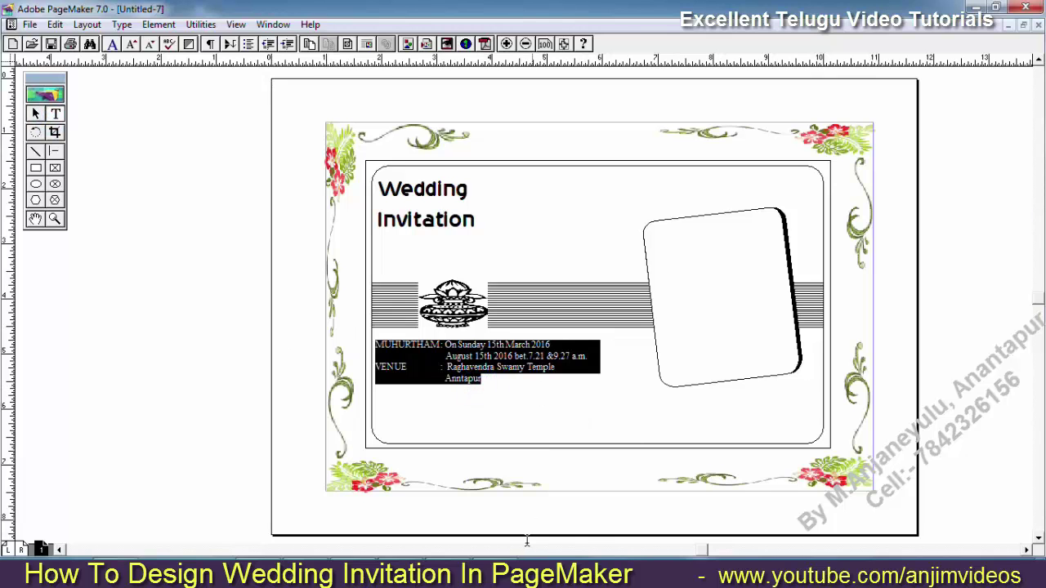
key(ctrl+shift+period)
key(ctrl+shift+period)
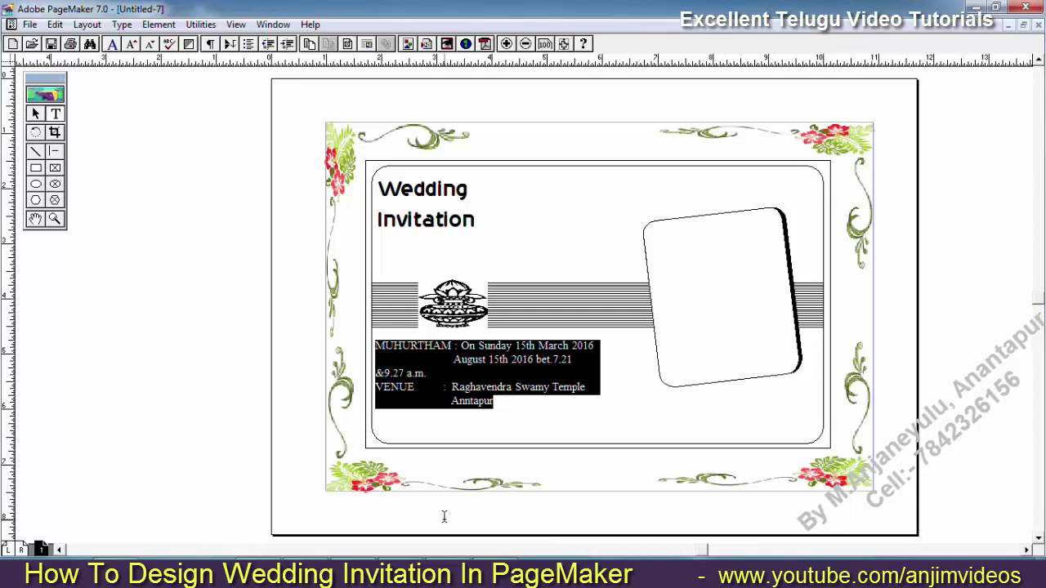
click(35, 115)
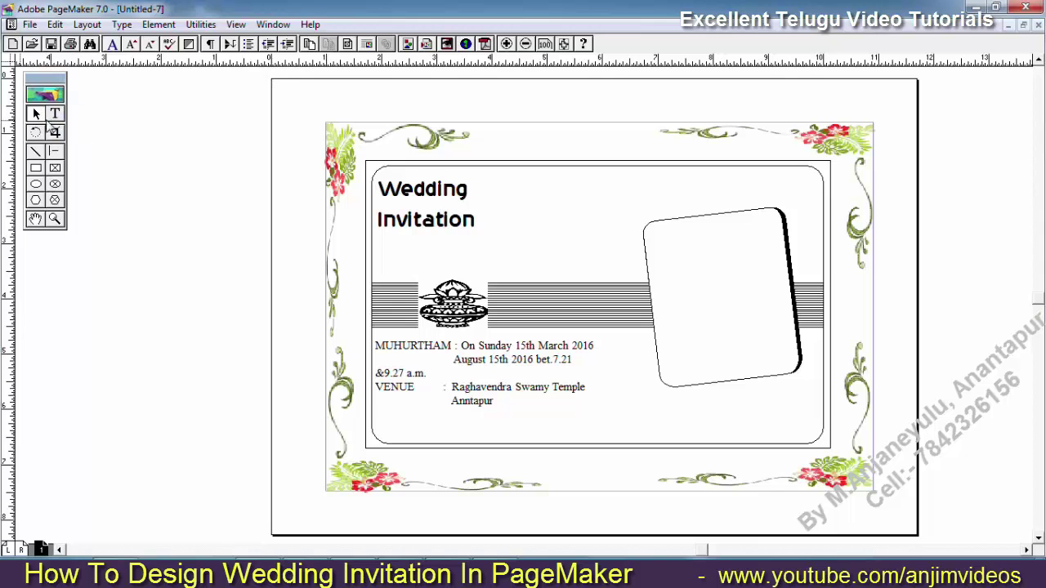
click(494, 401)
drag(619, 416, 630, 408)
click(611, 409)
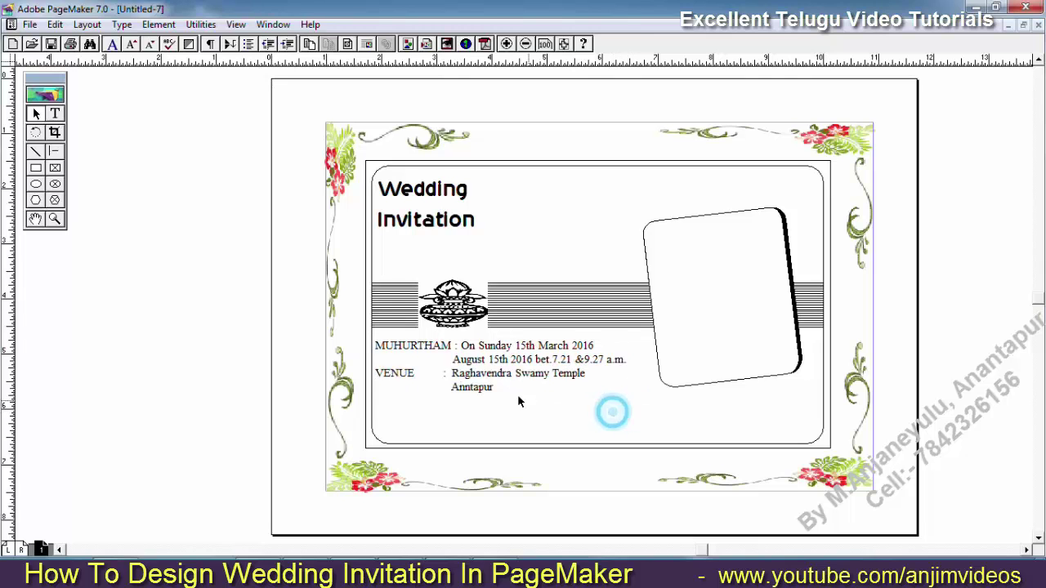
Step: Insert one blank line between the timing and the VENUE line
click(55, 114)
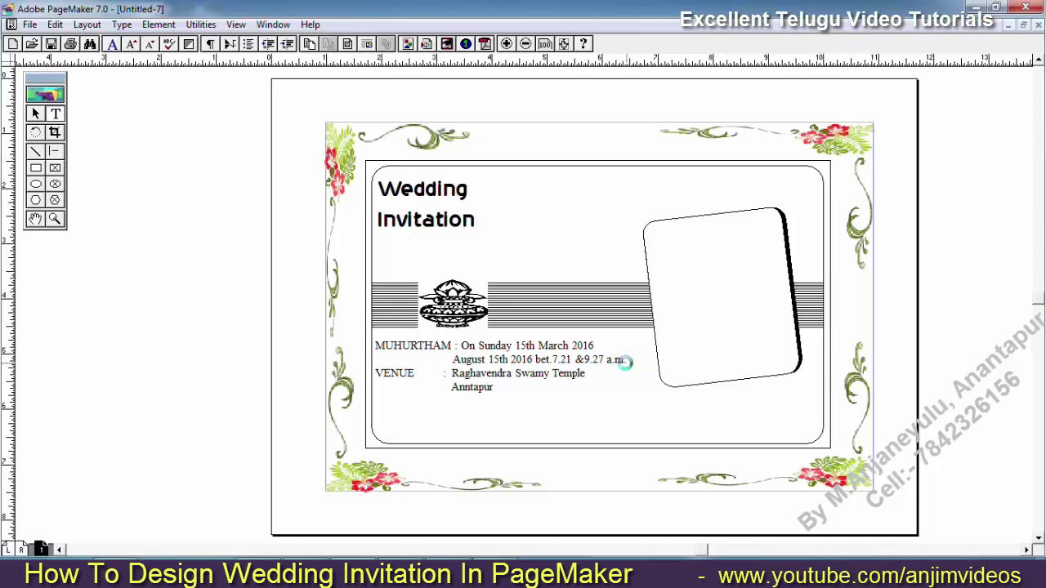
key(Return)
key(Return)
key(BackSpace)
click(548, 389)
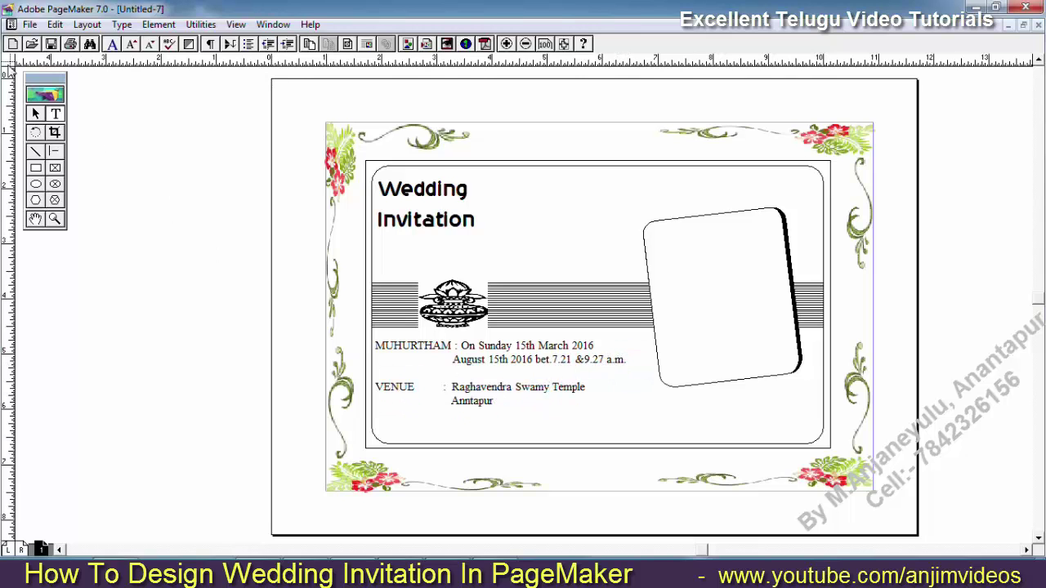
Step: Nudge the event details text block down slightly in four increments and deselect it
click(35, 114)
click(488, 378)
key(Down)
key(Down)
key(Down)
key(Down)
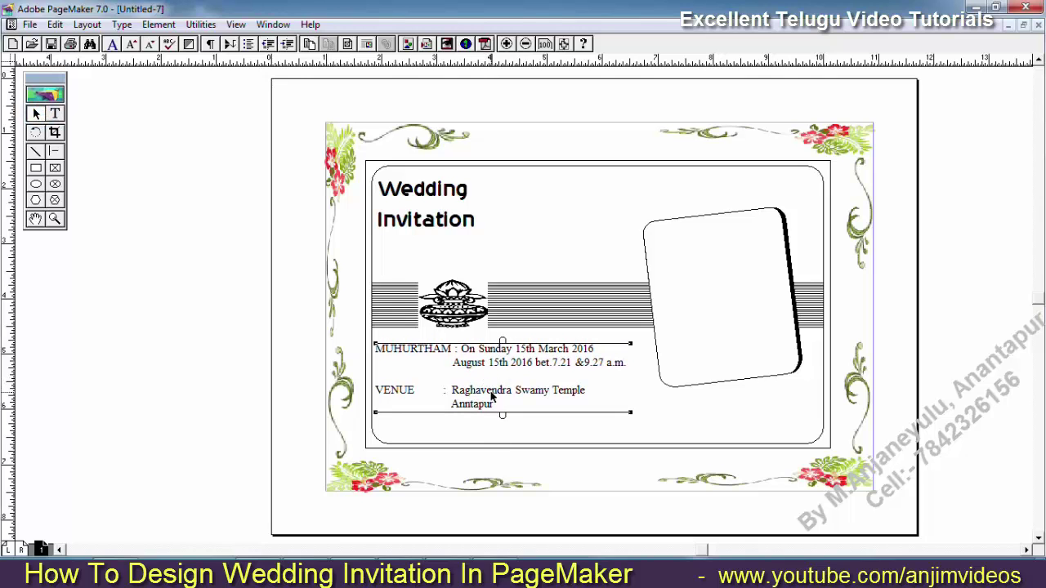
click(724, 422)
click(54, 113)
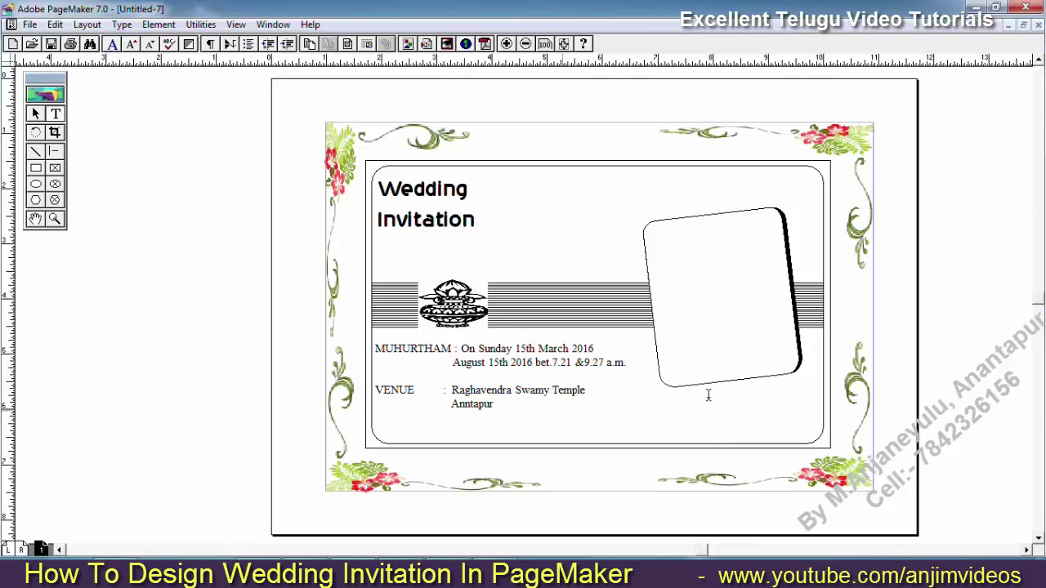
drag(650, 227, 744, 350)
click(35, 113)
click(449, 230)
click(71, 131)
Step: Create a pasteboard text block reading "I Cordially Invite you on the occation of My Marriage With", with the partner's name on a separate line
click(55, 113)
drag(90, 264, 243, 422)
text(I Cordially Invite you on the oc)
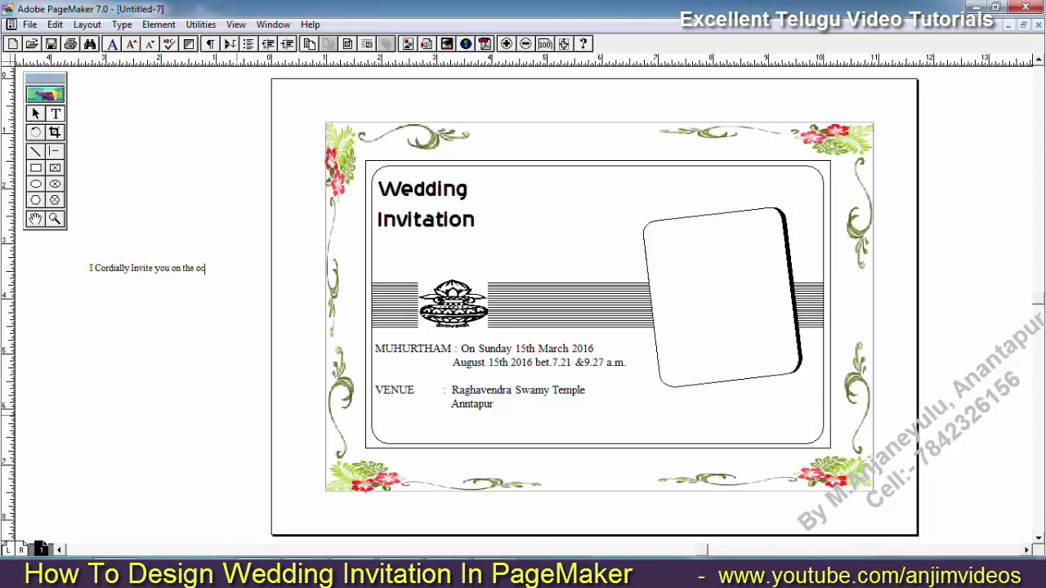
text(cation of My Ma)
text(rriage With)
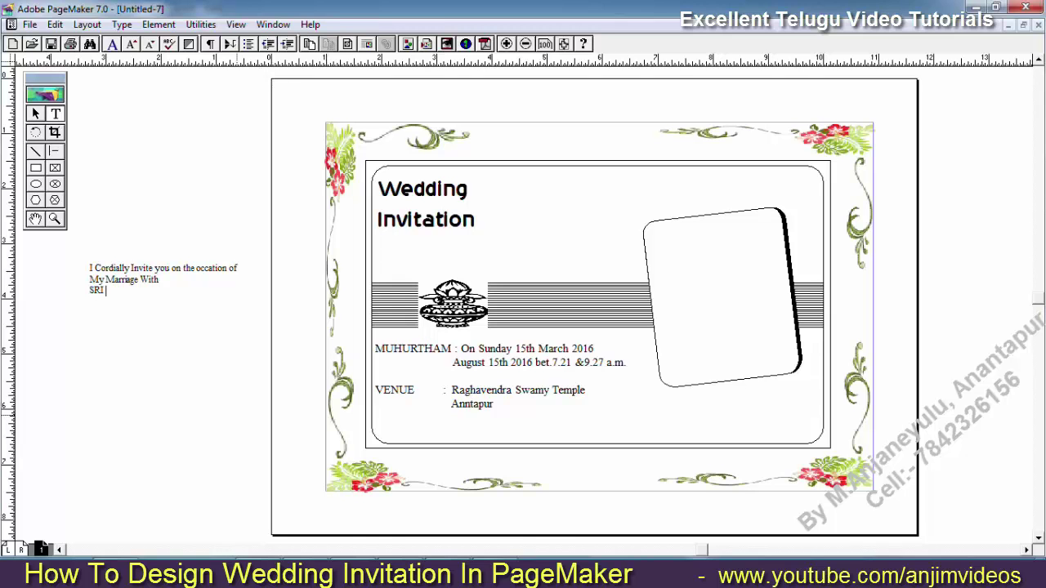
text(nna)
Step: Enlarge all of the pasteboard invitation text by five size increments
key(ctrl+a)
key(ctrl+shift+period)
key(ctrl+shift+period)
key(ctrl+shift+period)
key(ctrl+shift+period)
key(ctrl+shift+period)
Step: Center-align the pasteboard invitation text and enlarge it by one more size increment
click(86, 25)
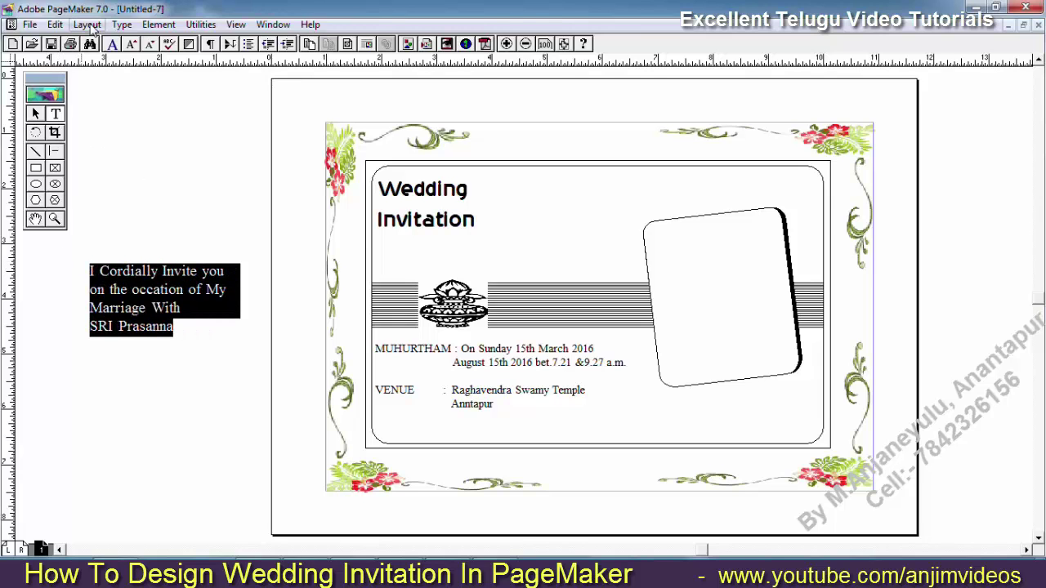
mouse_move(122, 25)
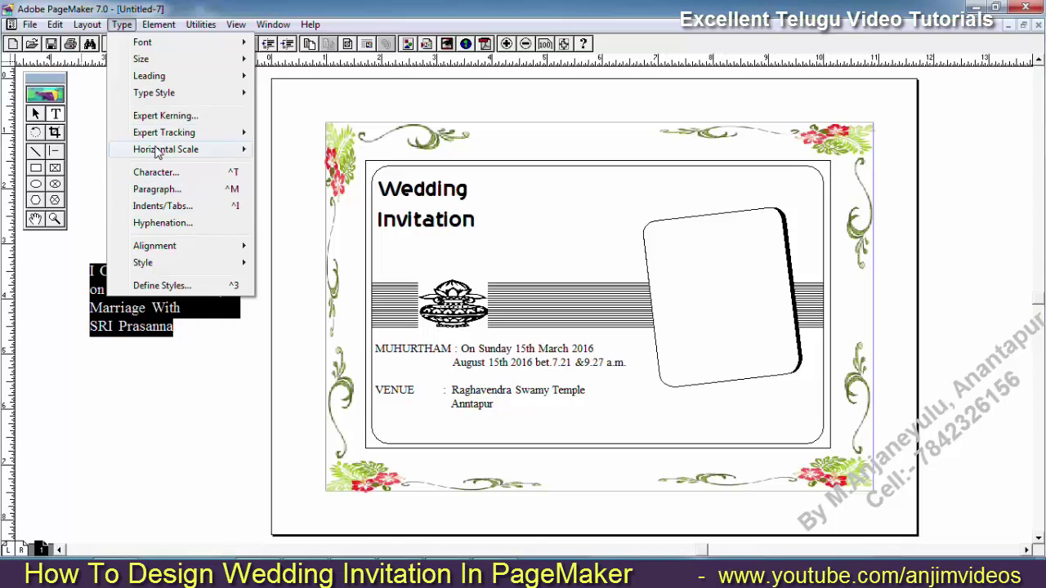
click(188, 246)
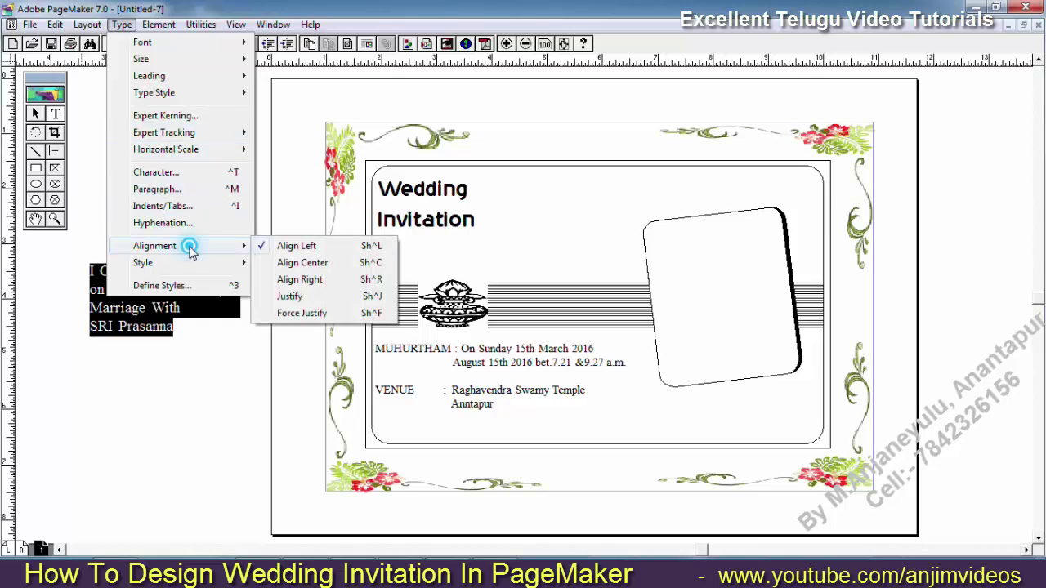
click(329, 264)
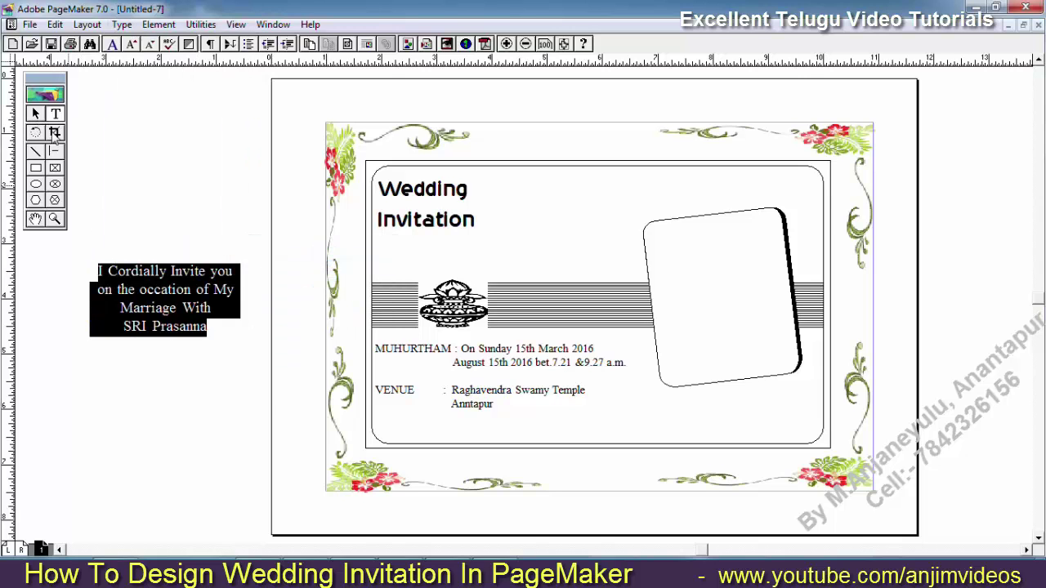
key(ctrl+shift+period)
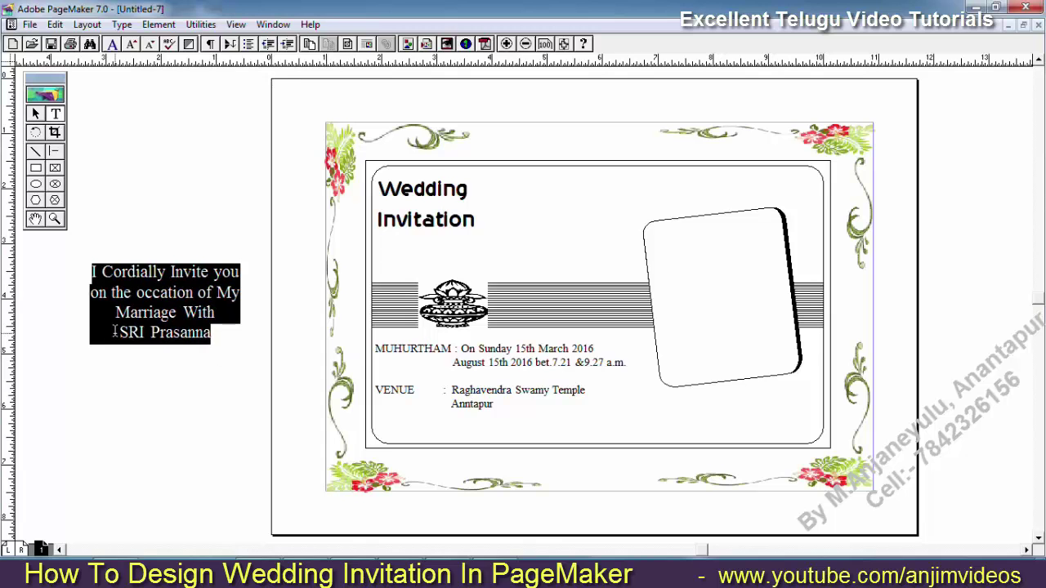
Step: Enlarge only the partner's name line by eight size increments so it nearly fills the text block's width
click(212, 340)
drag(213, 340, 70, 331)
key(ctrl+shift+period)
key(ctrl+shift+period)
key(ctrl+shift+period)
key(ctrl+shift+period)
key(ctrl+shift+period)
key(ctrl+shift+period)
key(ctrl+shift+period)
key(ctrl+shift+period)
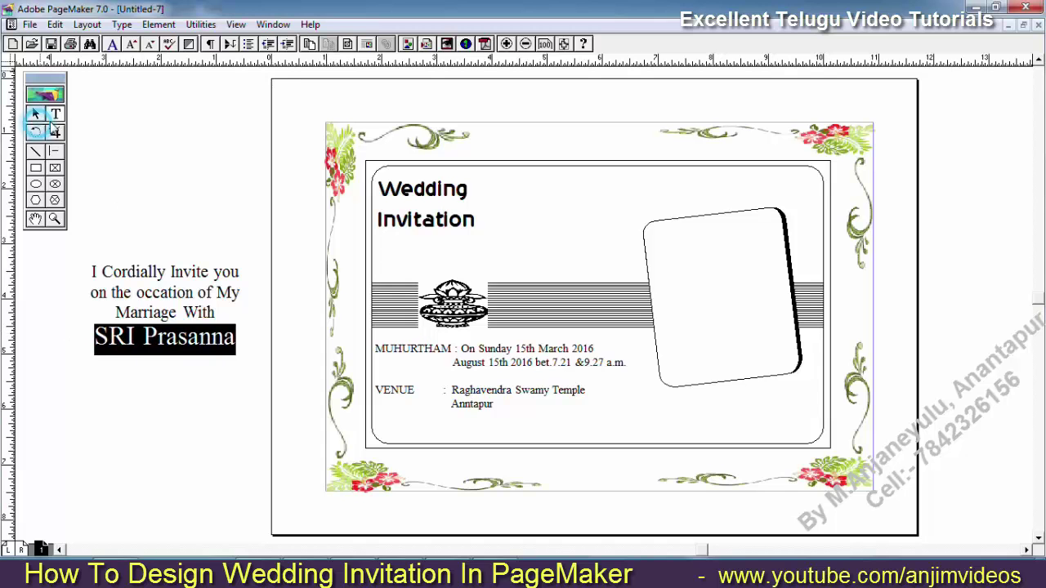
Step: Move the invitation text block onto the tilted shadowed box and rotate it by 6.7° to match the box
click(36, 114)
drag(167, 294, 735, 274)
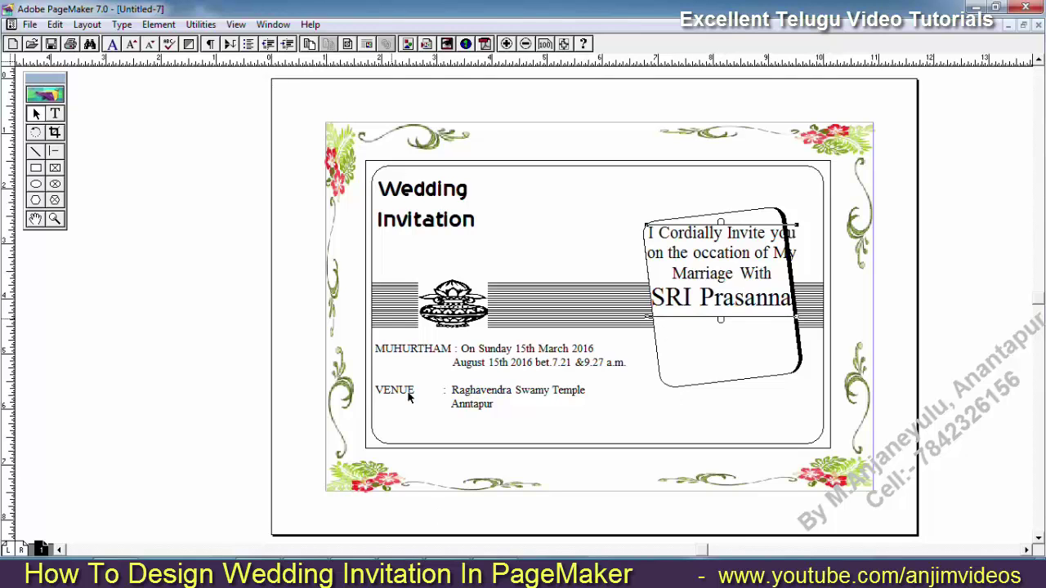
key(ctrl+apostrophe)
click(710, 406)
text(6.7)
key(Return)
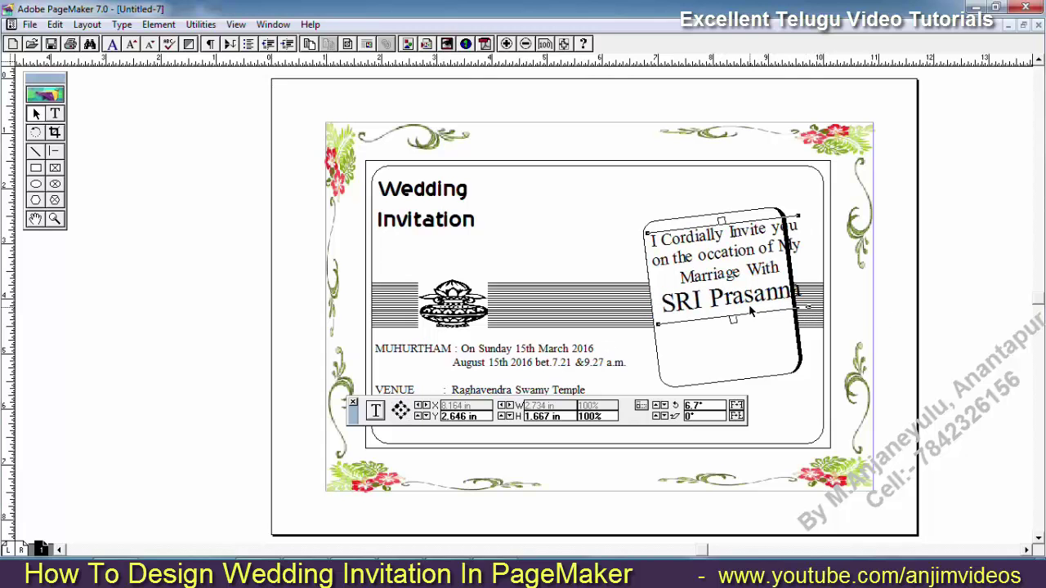
drag(733, 319, 807, 311)
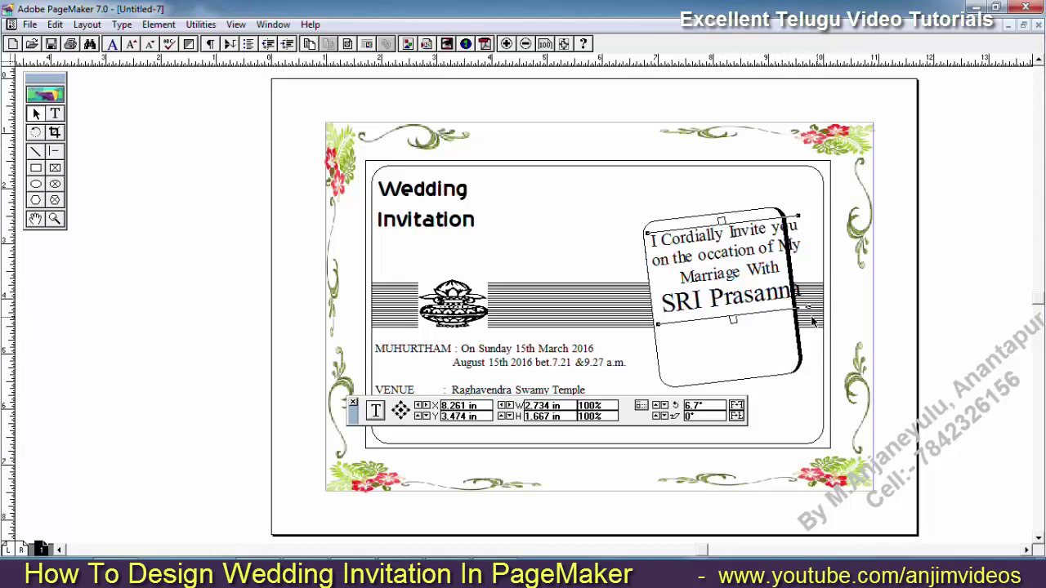
Step: Set the rotation of the invitation text block on the tilted box to 8°
double_click(708, 406)
text(7)
key(Return)
double_click(692, 405)
key(Return)
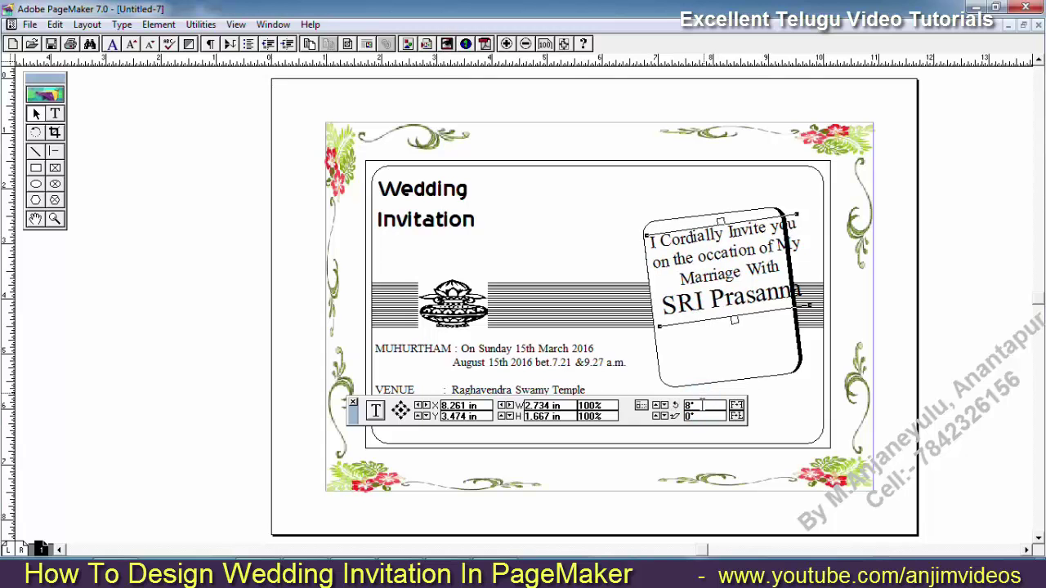
Step: Narrow the invitation text block to the tilted box's width and extend it downward until all its text shows
click(793, 215)
mouse_move(793, 215)
mouse_down()
mouse_move(768, 219)
mouse_move(779, 219)
mouse_up()
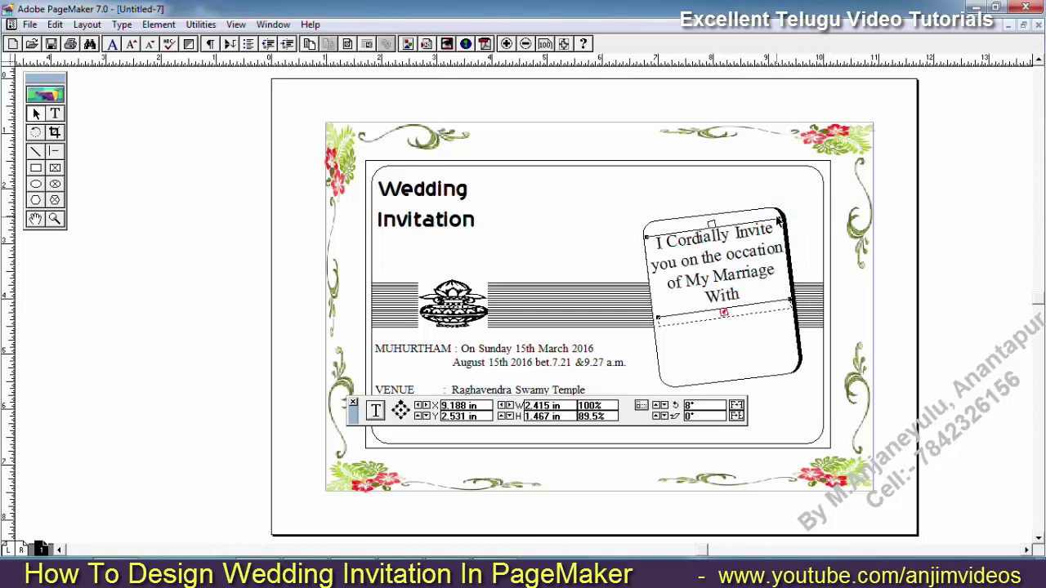
drag(724, 313, 733, 373)
drag(734, 338, 733, 376)
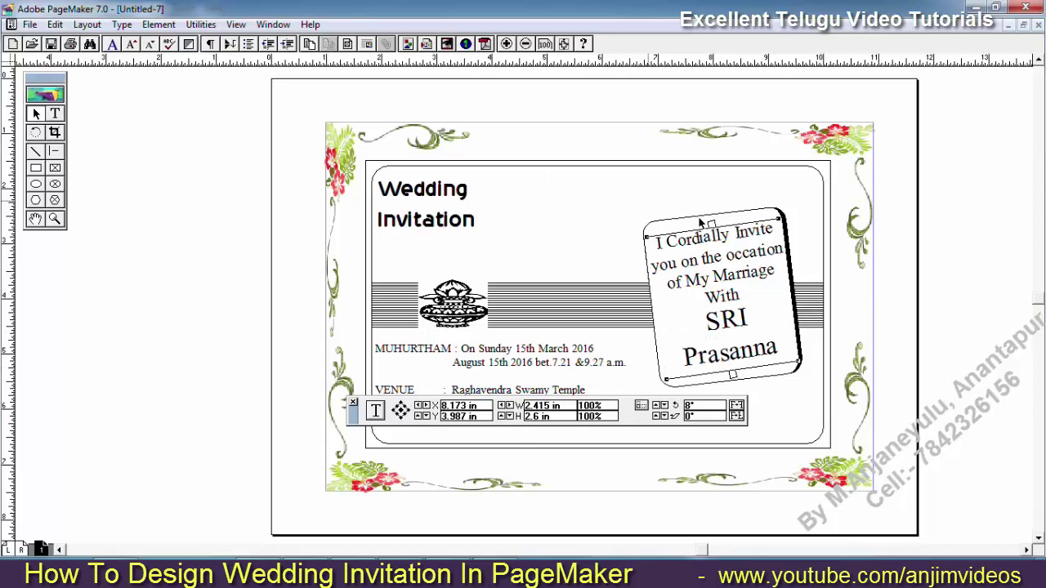
Step: Move the invitation text block slightly up and nudge it into position inside the tilted box
drag(724, 257, 722, 248)
click(849, 216)
click(748, 313)
key(Right)
key(Down)
key(Down)
key(Down)
key(Down)
key(Down)
key(Down)
key(Down)
key(Down)
key(Down)
key(Down)
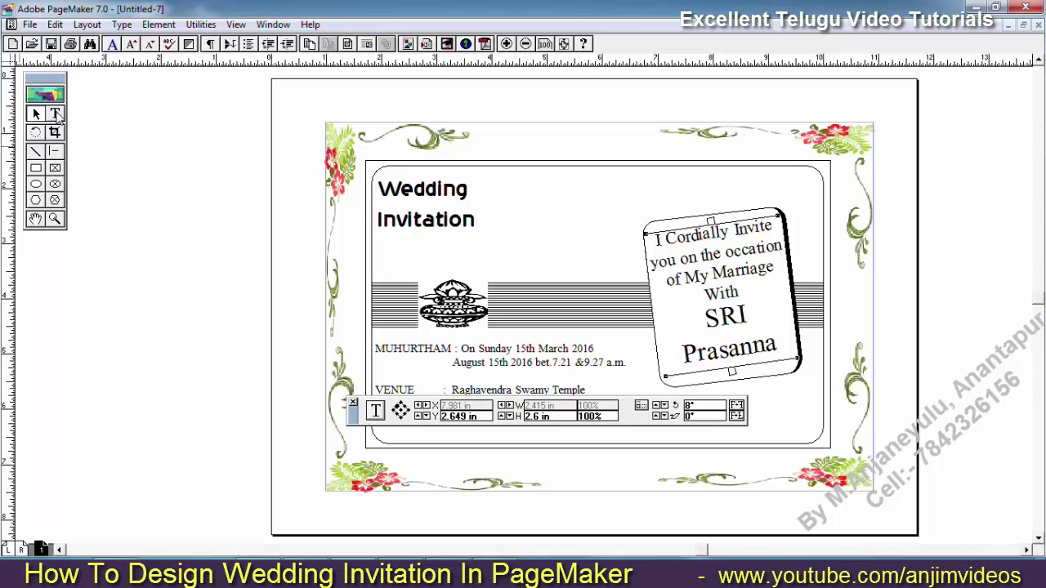
Step: Reduce the partner's name line in the tilted box to 32 pt so it fits on a single line
click(55, 114)
drag(780, 350, 650, 326)
key(ctrl+shift+comma)
key(ctrl+shift+comma)
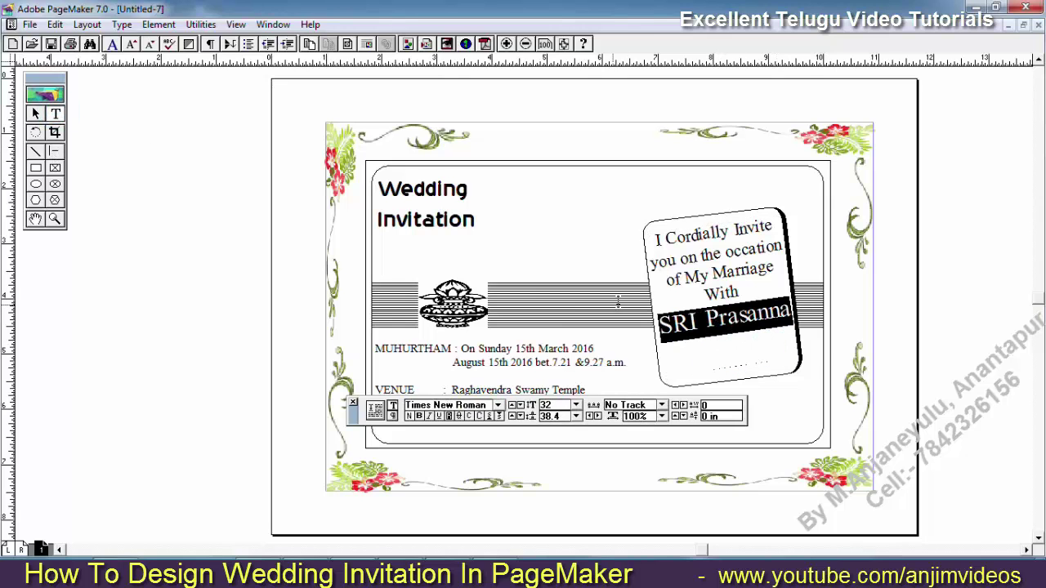
click(740, 296)
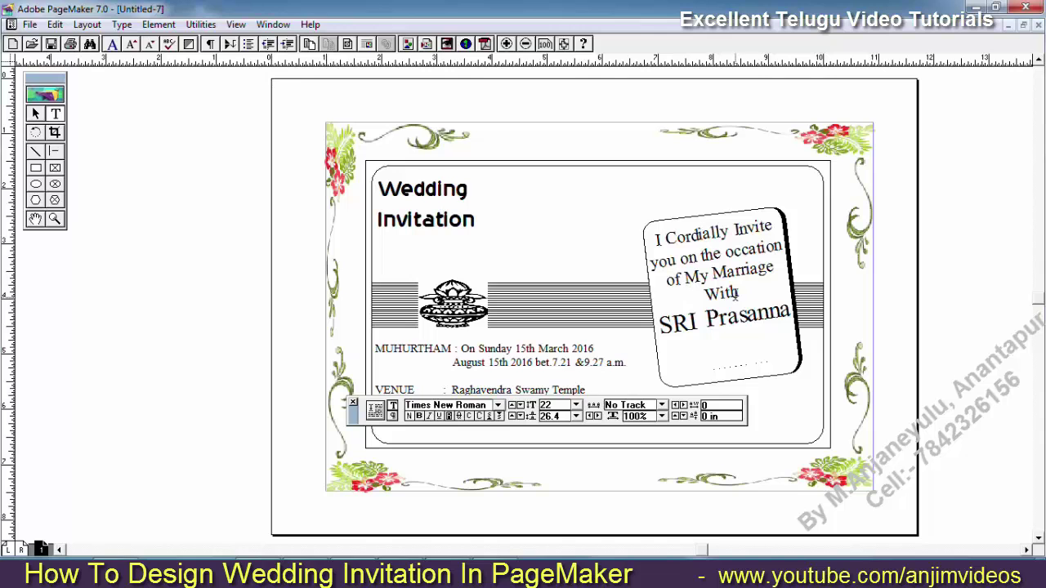
Step: Change all the invitation text in the tilted box to 20th Century Font, matching the heading
drag(653, 232, 792, 327)
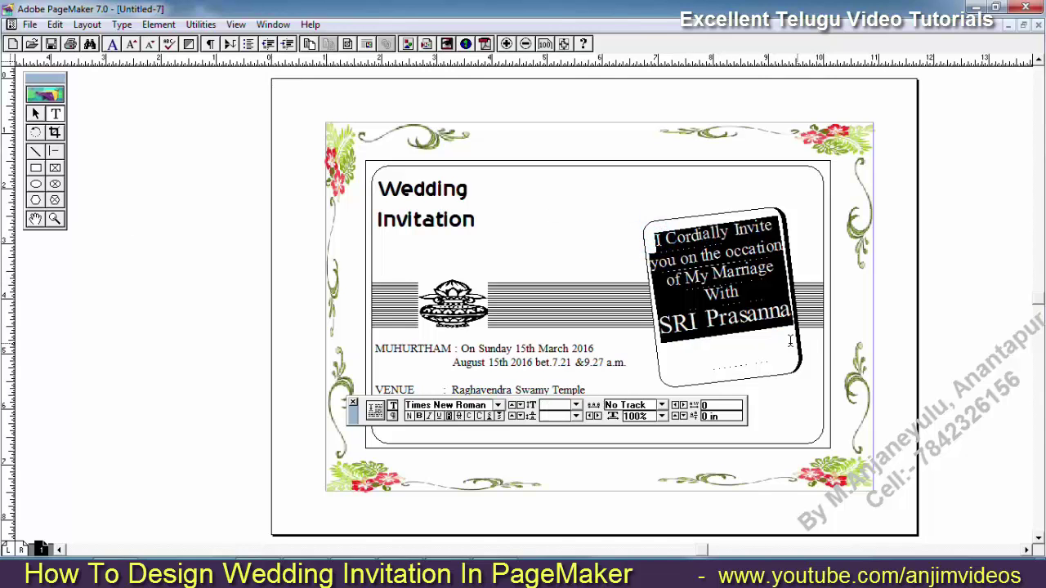
click(478, 405)
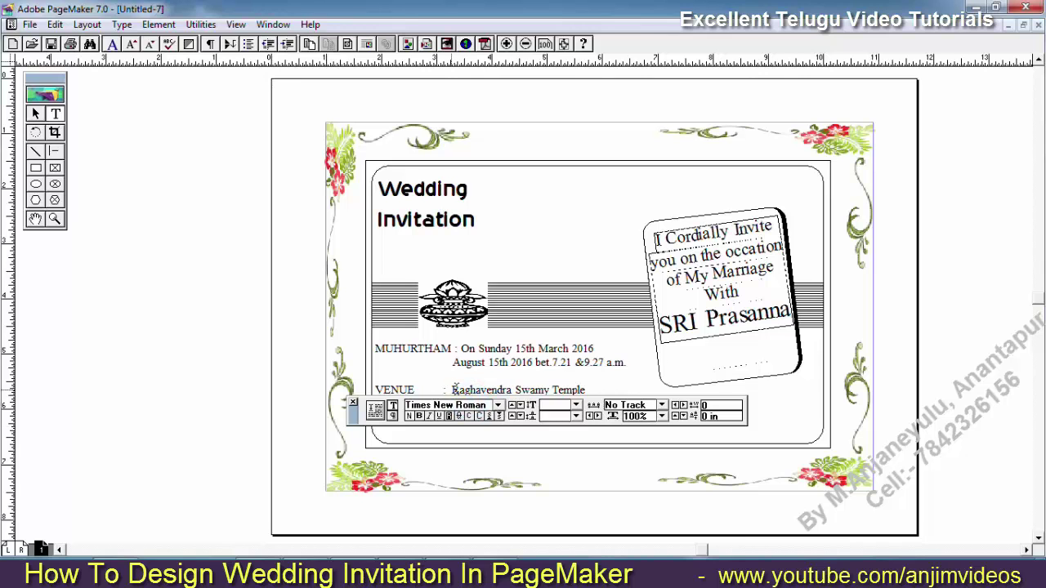
click(497, 405)
scroll(486, 441, up, 10)
click(458, 416)
click(751, 350)
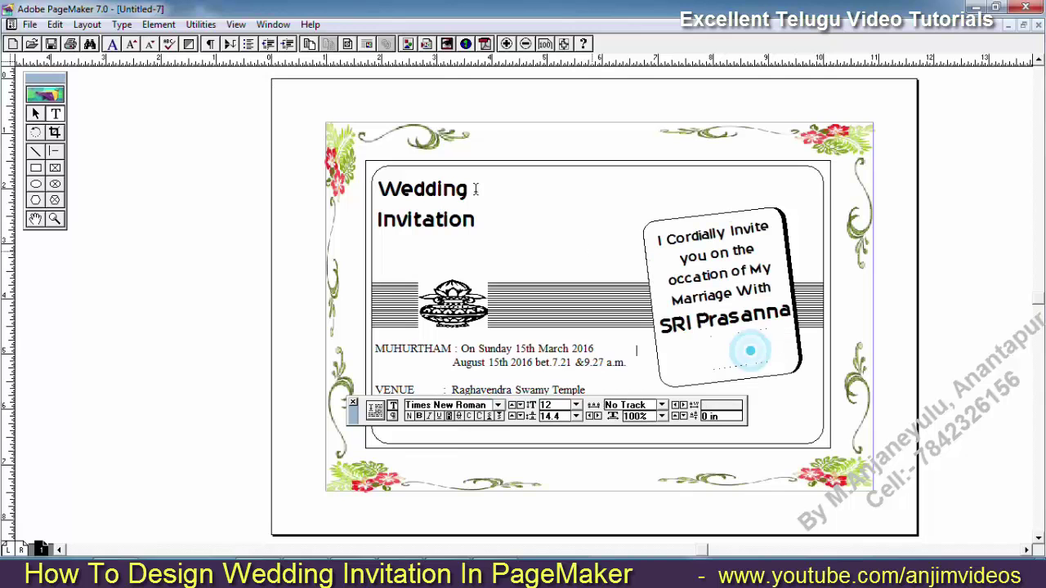
Step: Nudge the invitation text block down to sit more centrally within the tilted box, and deselect it
click(35, 114)
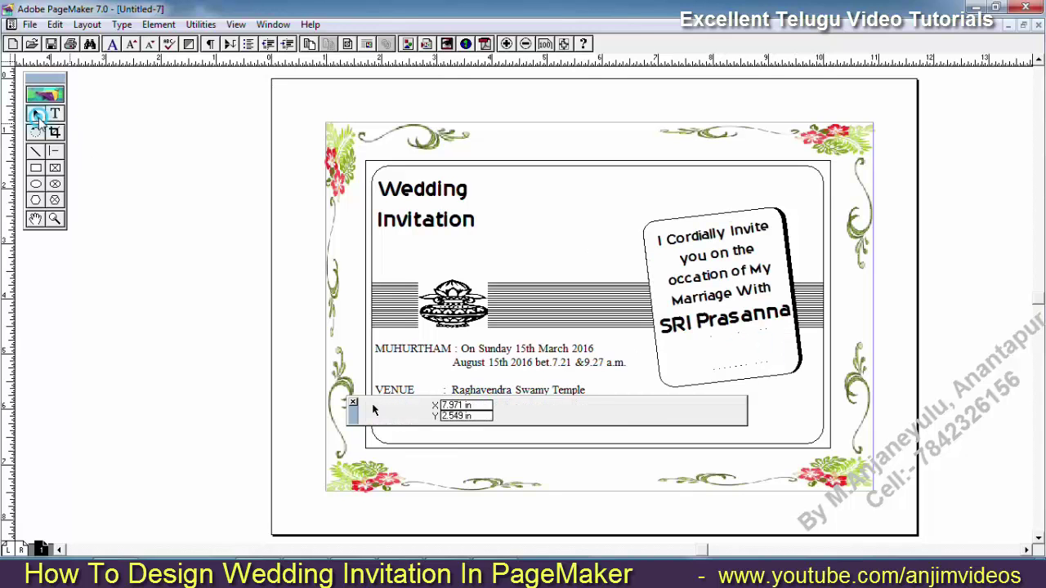
click(741, 335)
key(Down)
key(Down)
key(Down)
key(Down)
key(Down)
key(Down)
key(Down)
key(Down)
key(Down)
key(Down)
key(Down)
key(Down)
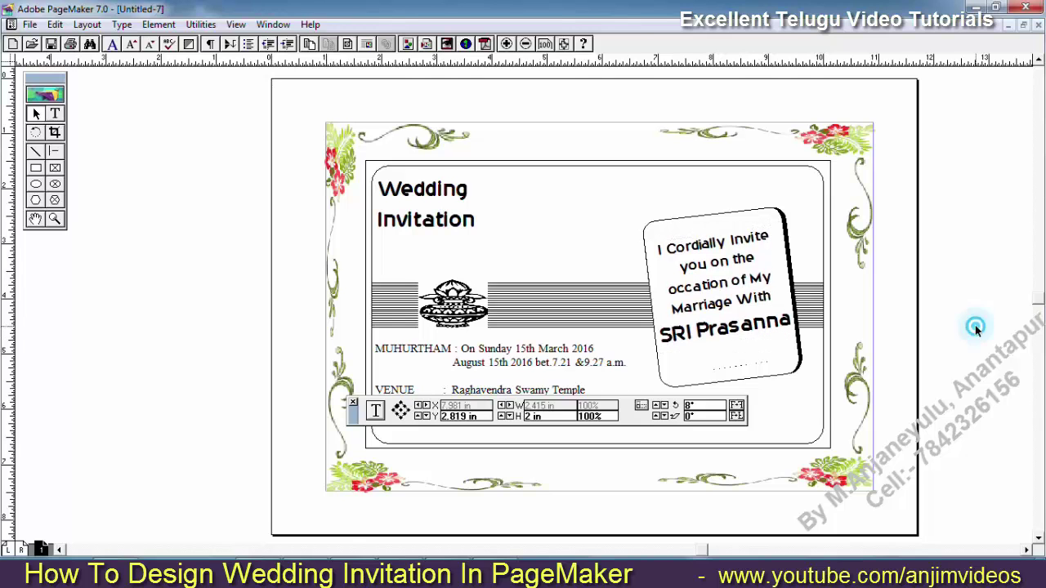
click(976, 325)
click(746, 382)
ctrl+click(736, 364)
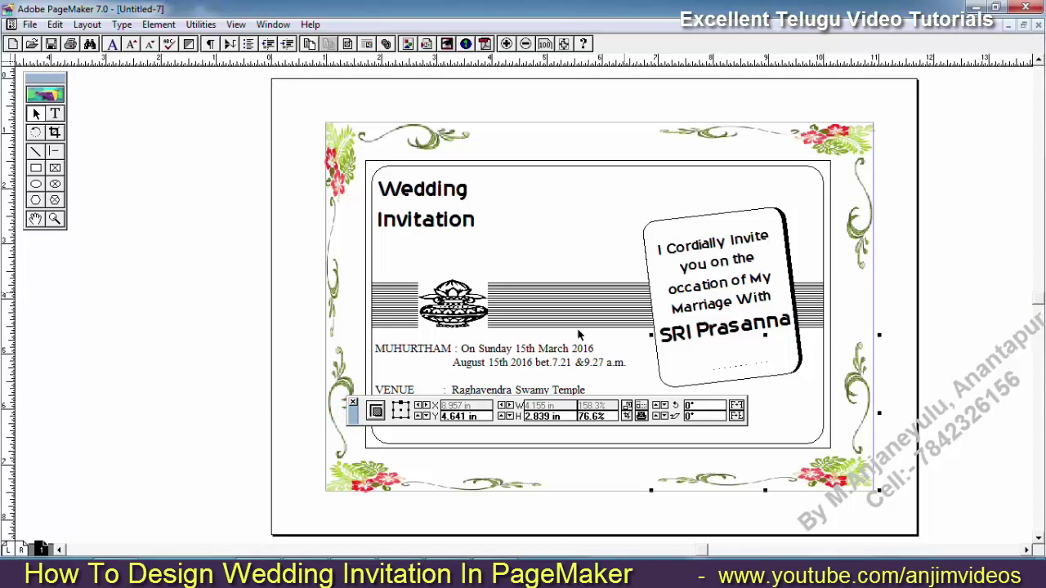
Step: Hide the Control palette and add a text block below the tilted box reading "Yours" with the sender's name beneath
click(353, 403)
click(54, 113)
click(637, 405)
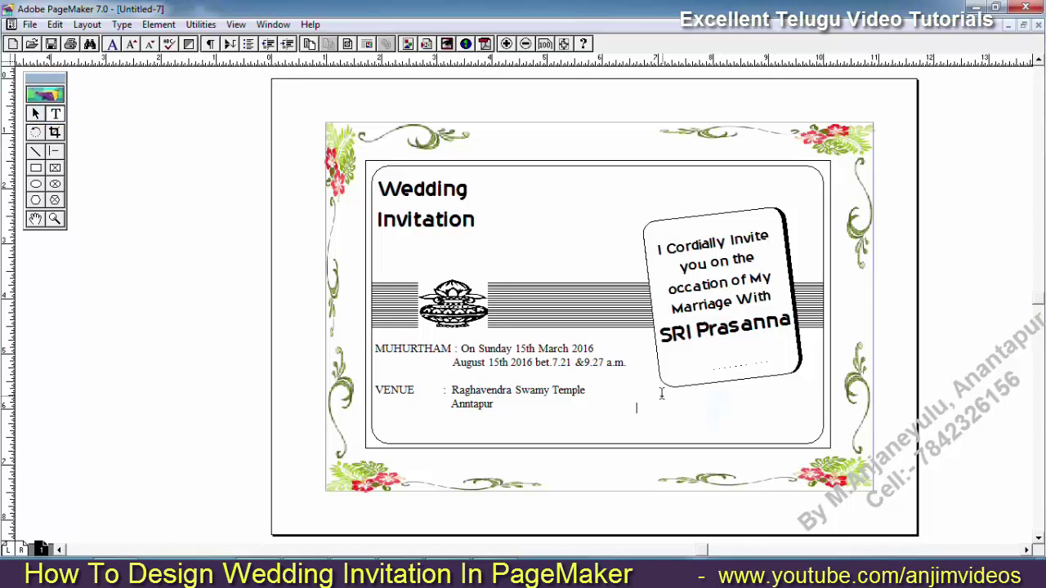
click(55, 113)
drag(737, 398, 818, 445)
text(Y)
text(y)
key(BackSpace)
text(ny)
Step: Enlarge both signature lines below the tilted box to 18 pt
key(ctrl+a)
key(ctrl+shift+period)
key(ctrl+shift+period)
key(ctrl+shift+period)
key(ctrl+shift+period)
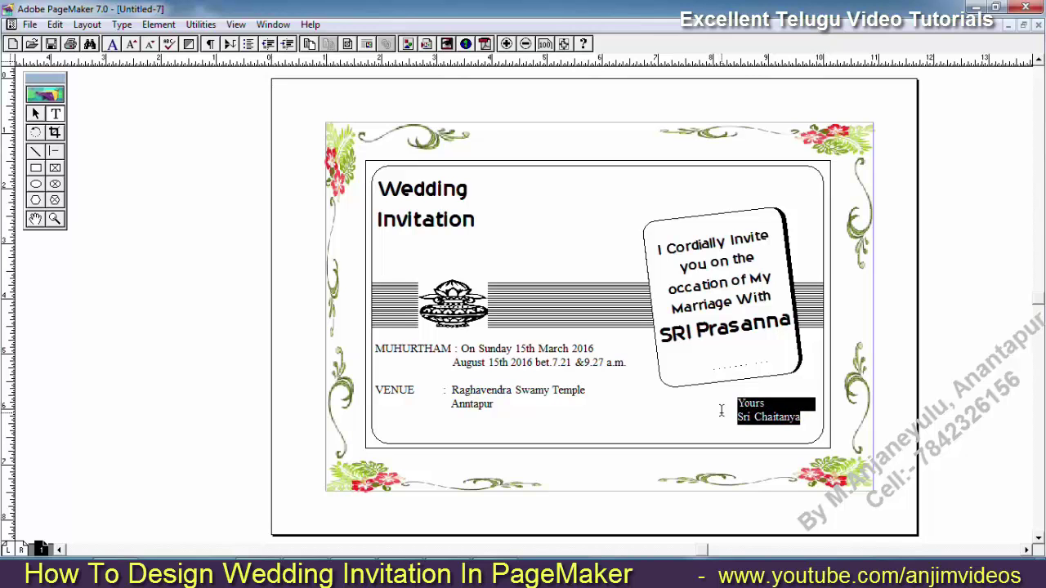
click(815, 422)
drag(815, 421, 692, 415)
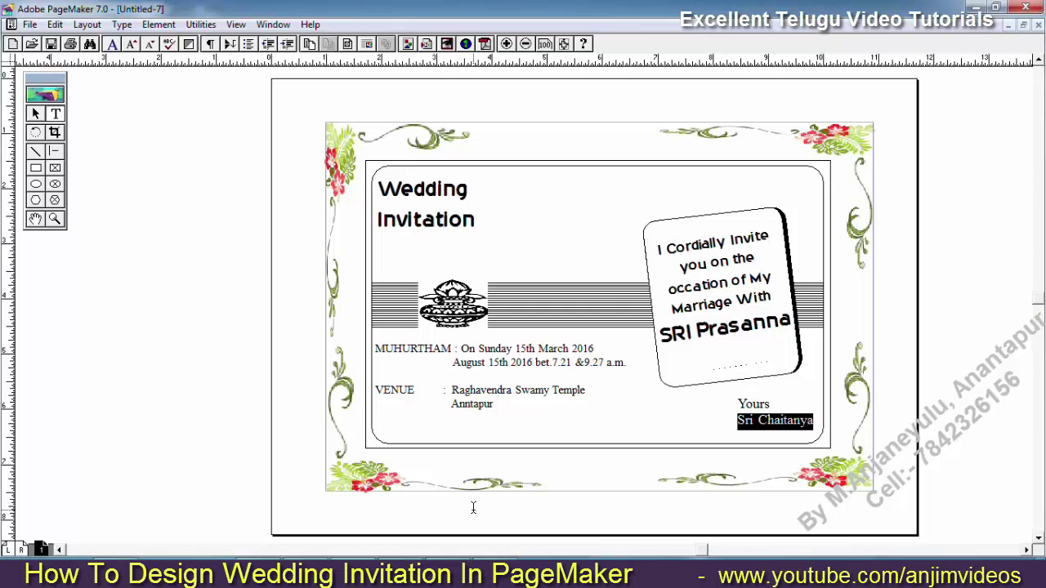
key(ctrl+apostrophe)
click(498, 406)
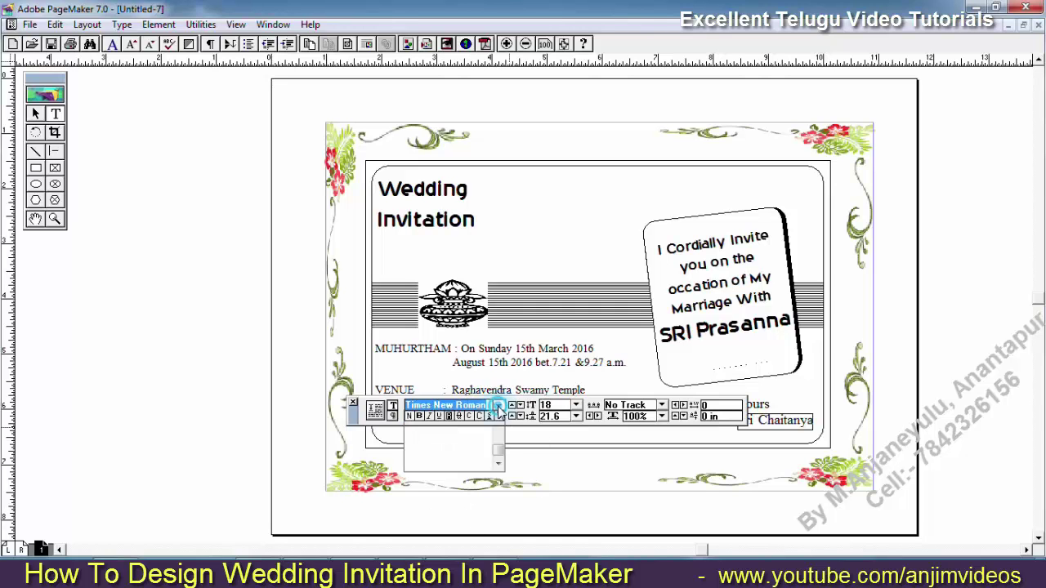
click(457, 426)
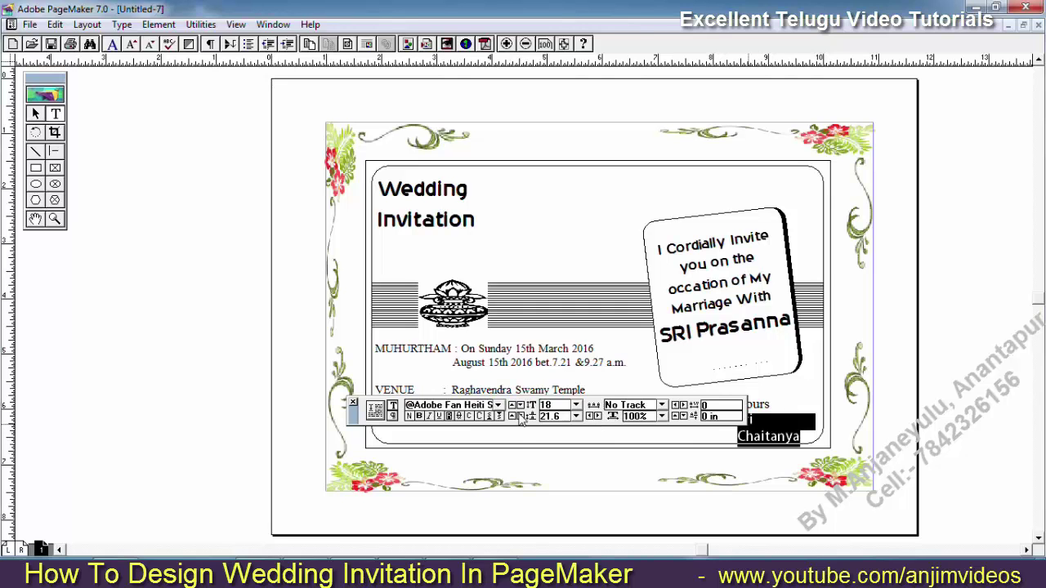
click(498, 405)
drag(496, 465, 497, 465)
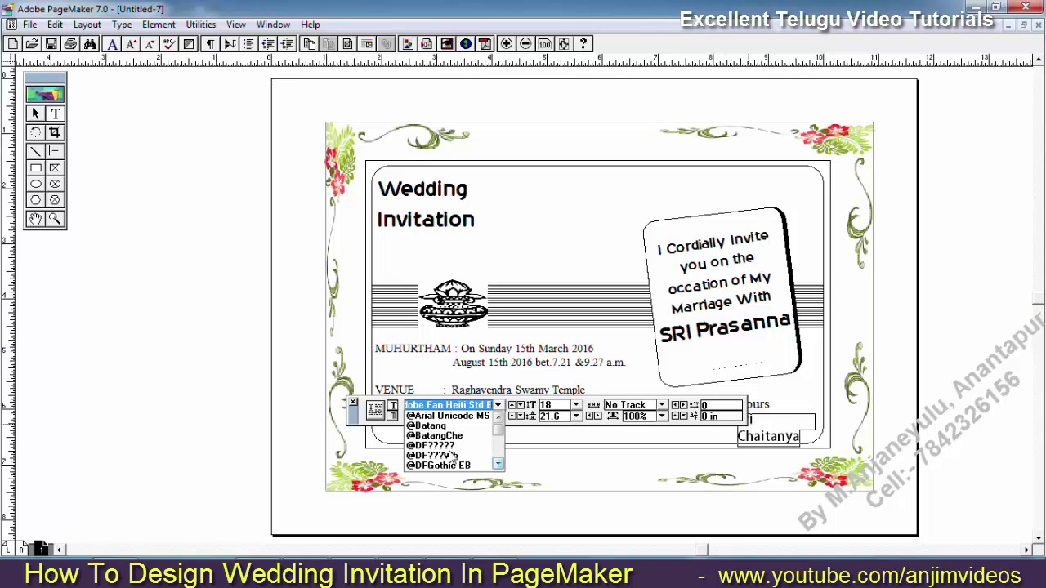
click(442, 426)
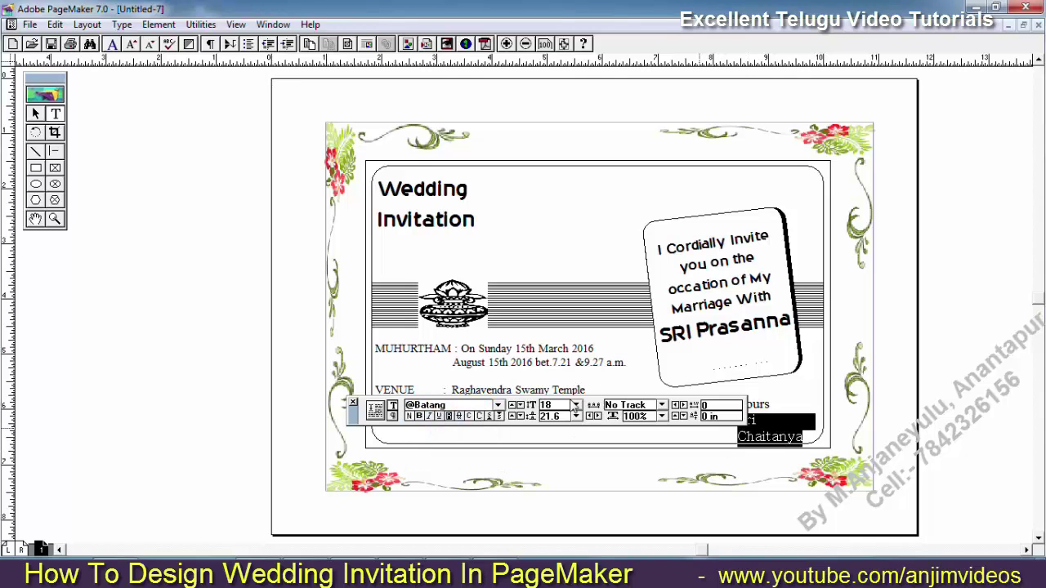
click(498, 405)
scroll(452, 442, down, 3)
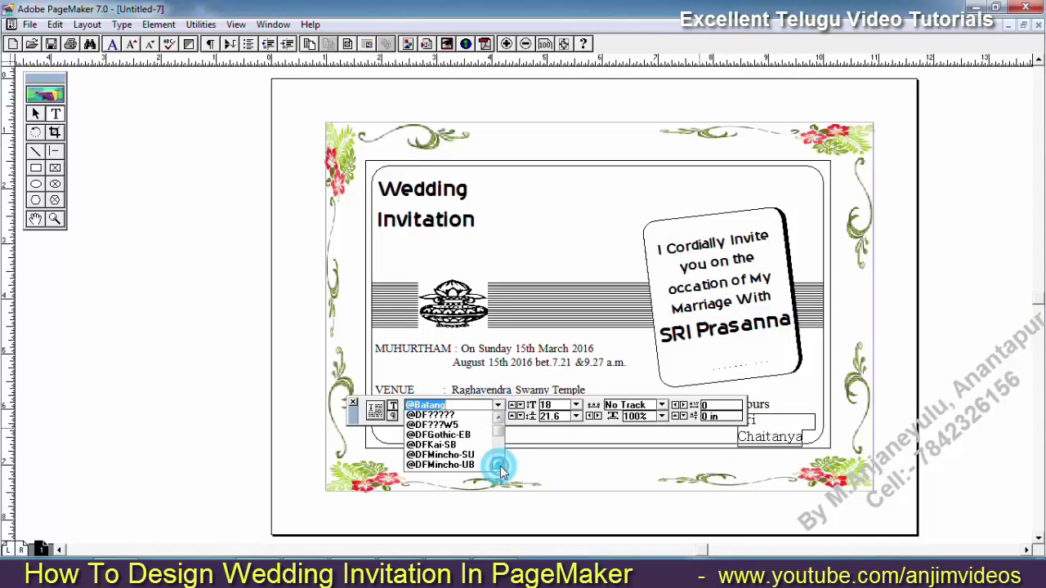
click(450, 446)
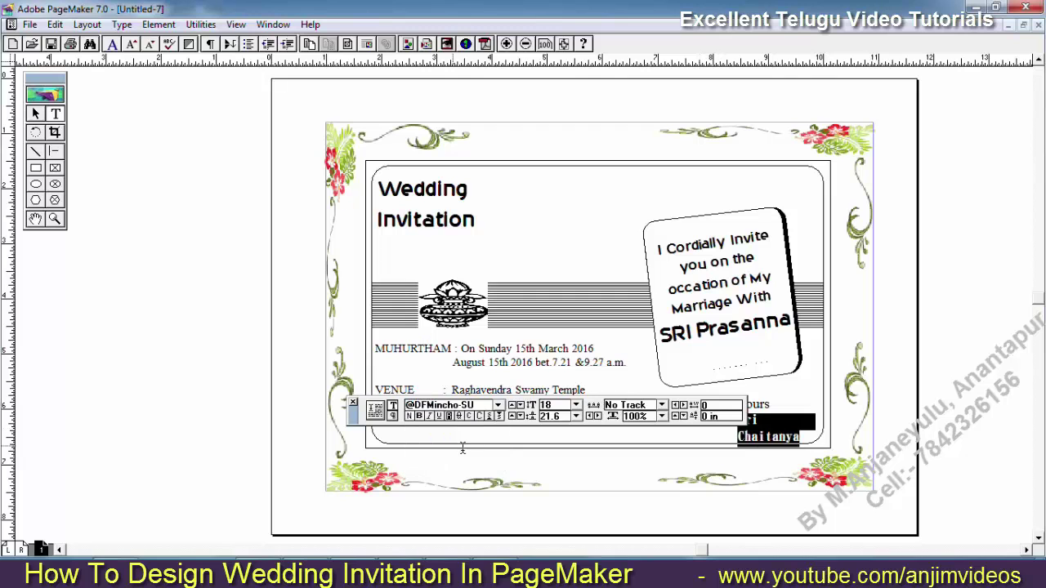
Step: Try the fonts Prabhava and Hiranya on the sender's name line
click(498, 406)
scroll(451, 445, down, 10)
click(448, 446)
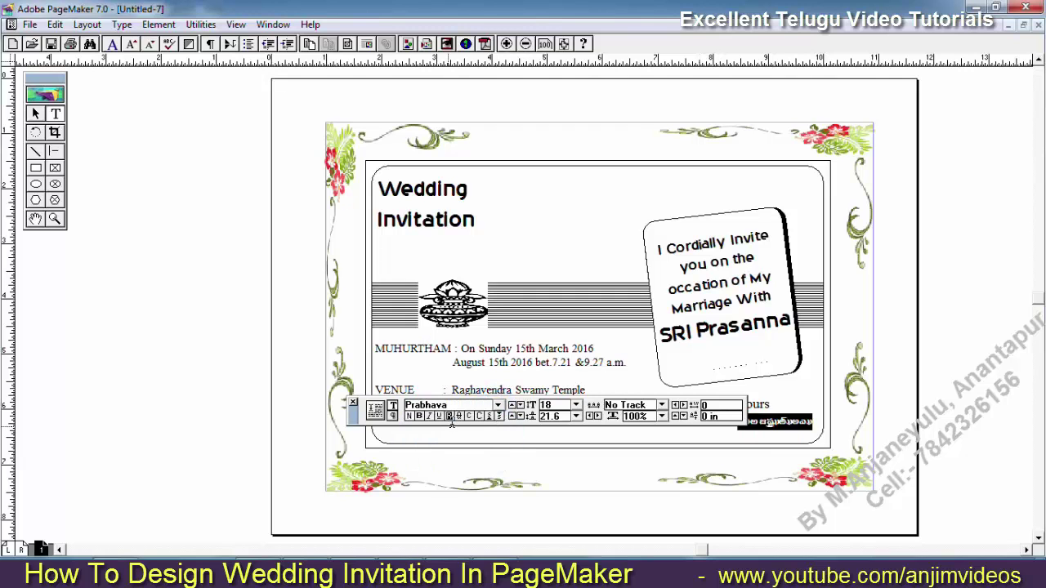
click(498, 407)
scroll(449, 442, up, 8)
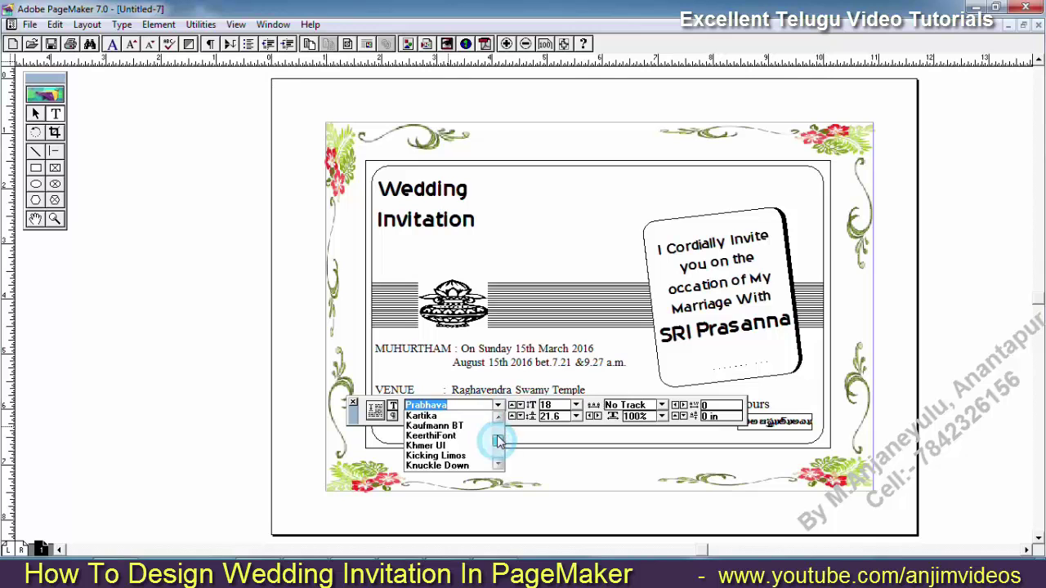
click(450, 430)
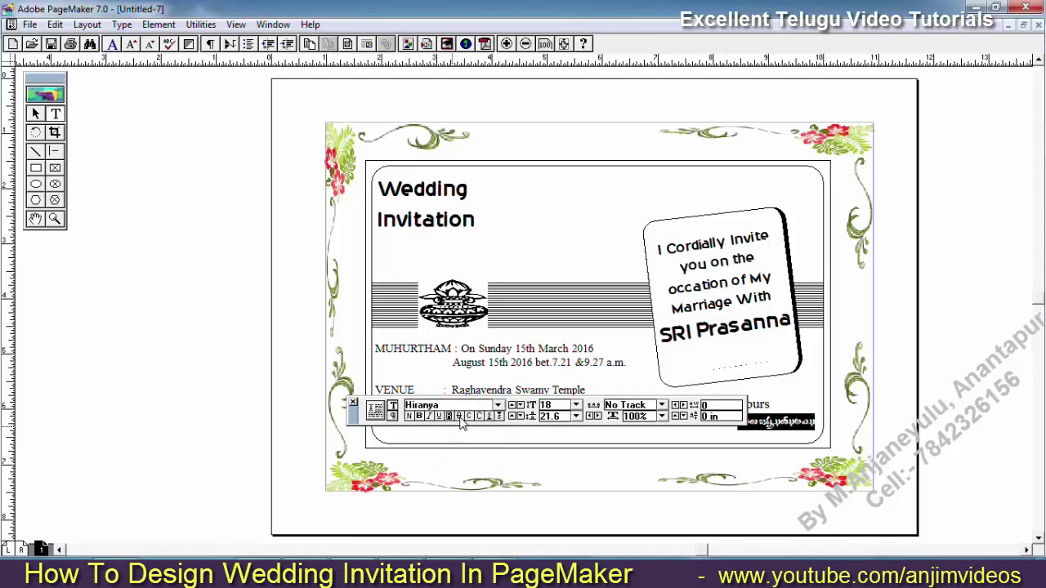
Step: Apply 20th Century Font to the sender's name line and hide the Control palette
click(498, 406)
drag(499, 459, 501, 433)
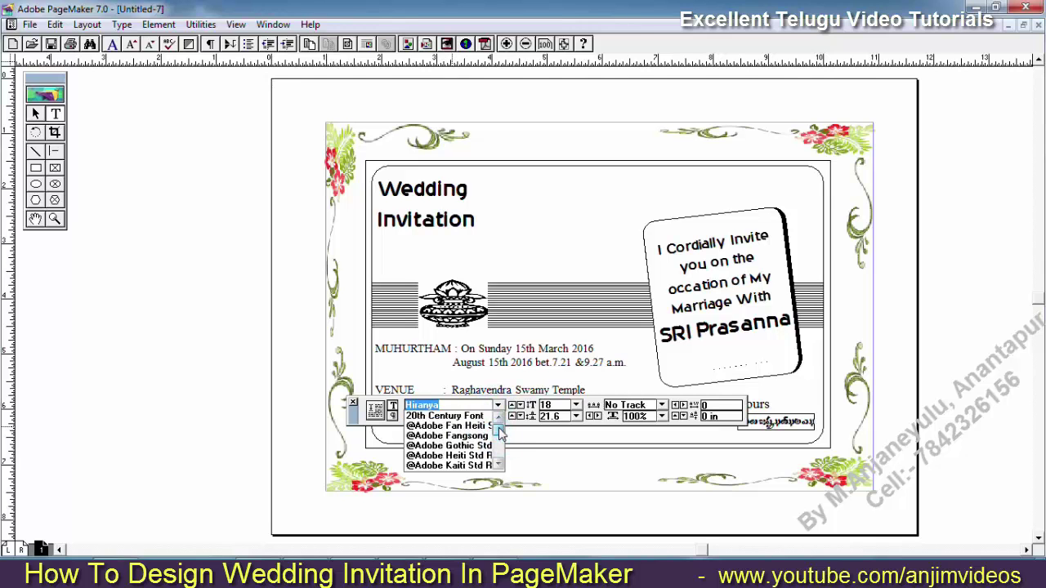
click(448, 416)
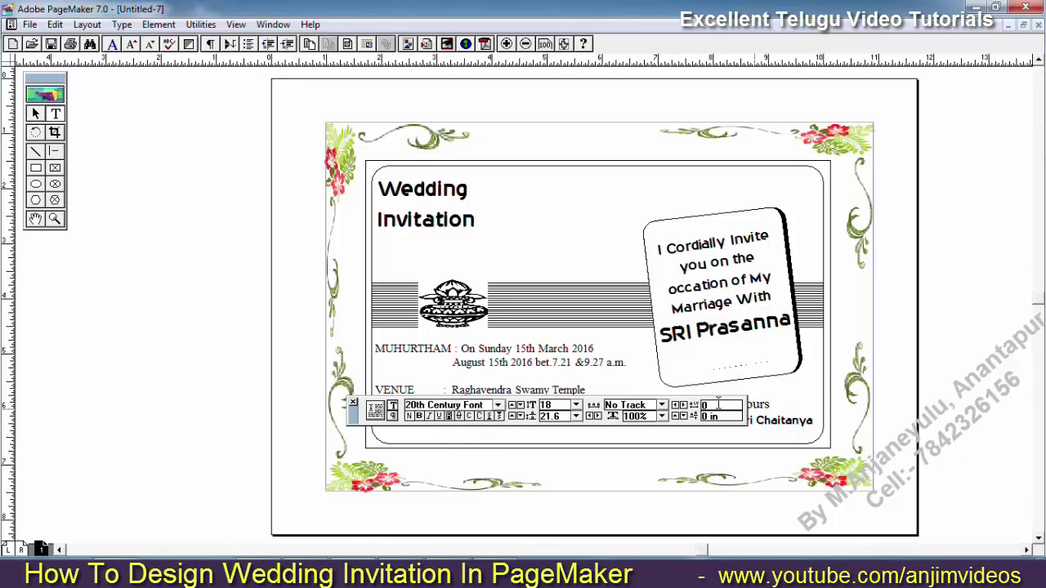
click(353, 402)
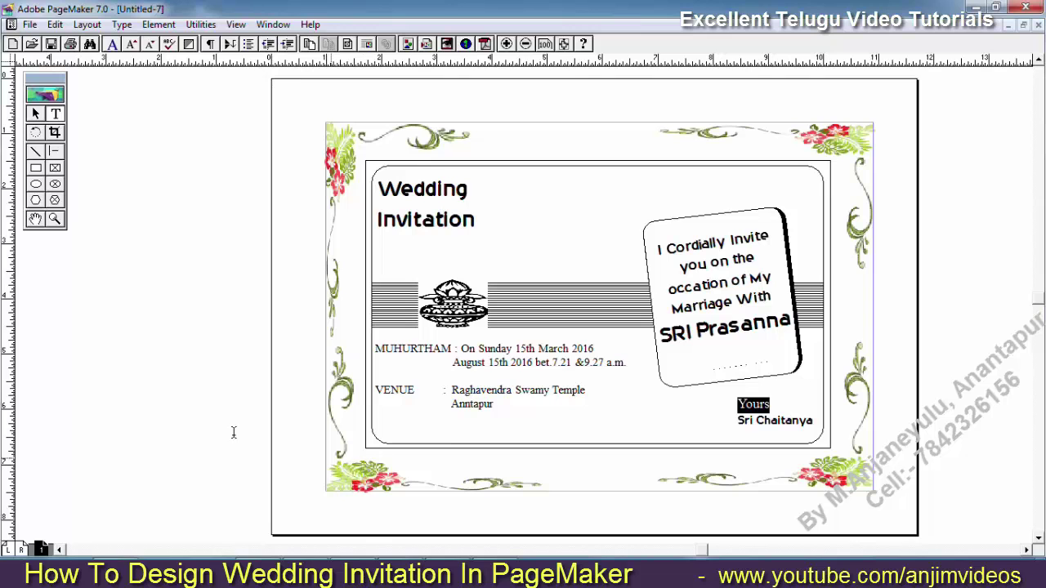
Step: Italicize the word "Yours" and shift it rightward above the middle of the sender's name
key(ctrl+shift+i)
click(757, 421)
drag(739, 404, 785, 403)
click(742, 405)
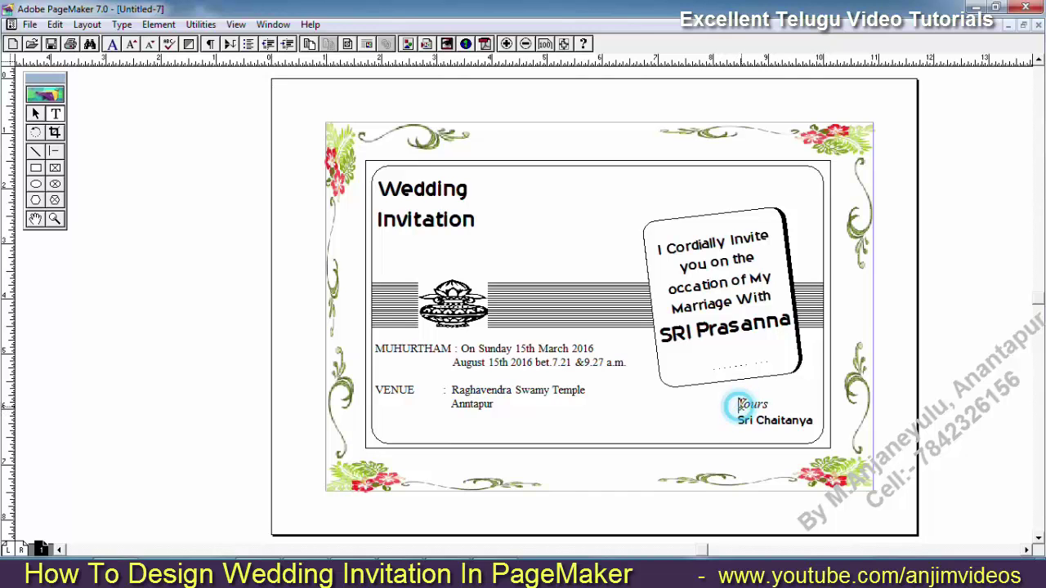
click(773, 427)
click(714, 413)
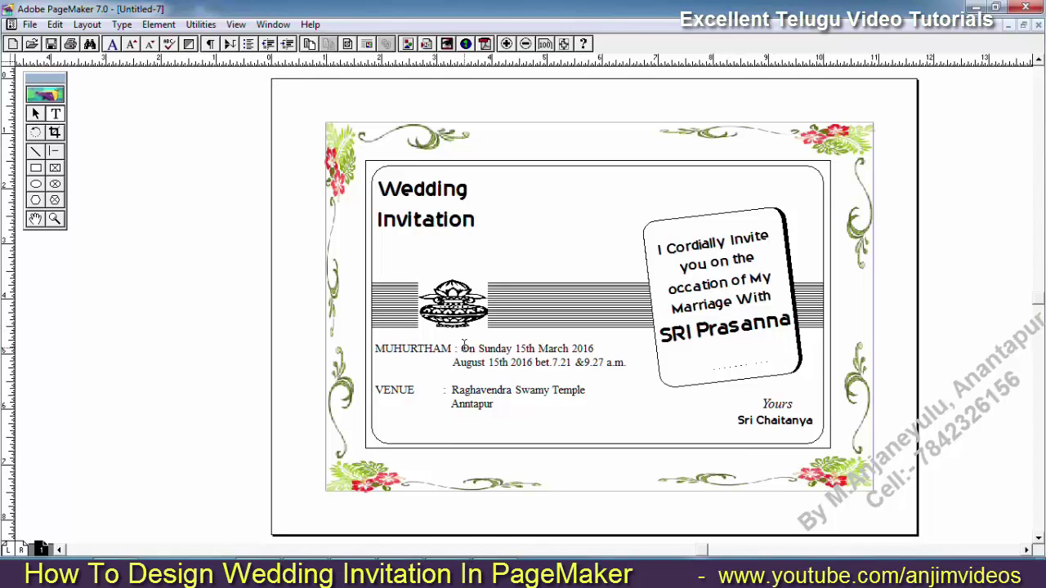
Step: Make the "MUHURTHAM" label in the event details bold
drag(451, 349, 375, 349)
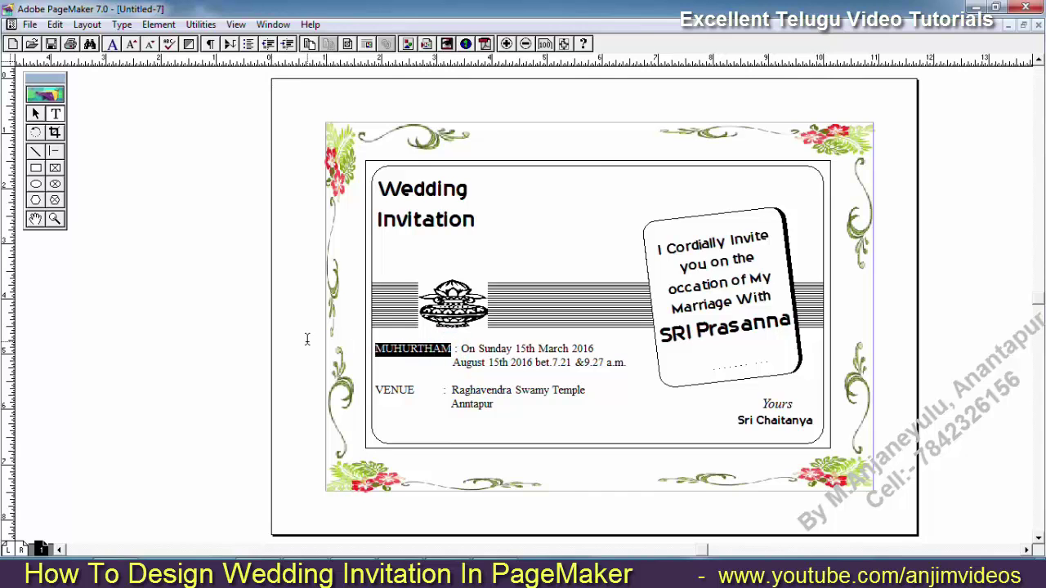
key(ctrl+y)
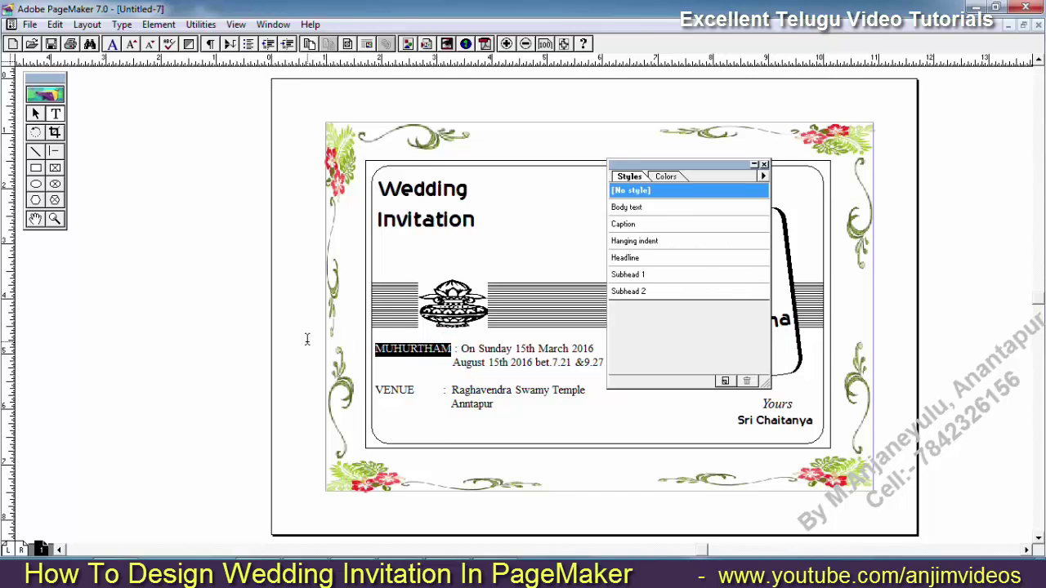
click(764, 164)
key(ctrl+shift+b)
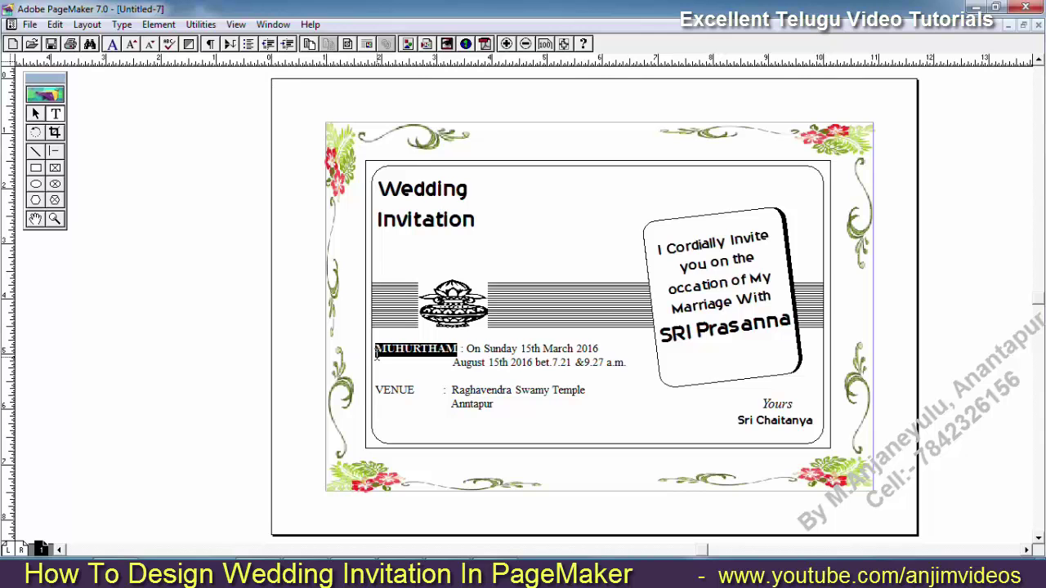
Step: Make the "VENUE" label in the event details bold
double_click(412, 392)
click(412, 391)
triple_click(413, 392)
click(414, 392)
drag(414, 392, 373, 390)
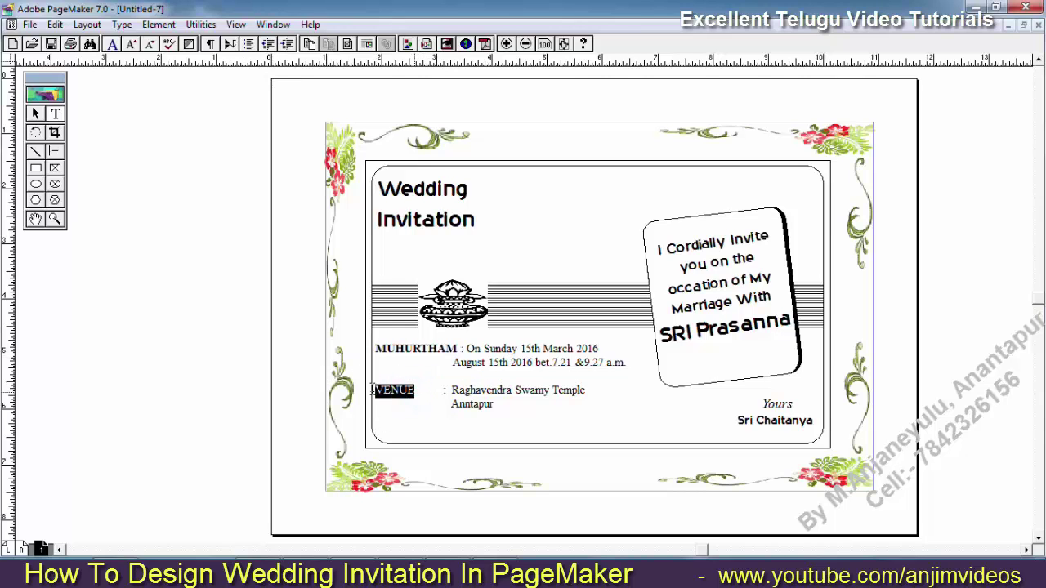
key(ctrl+shift+b)
click(550, 392)
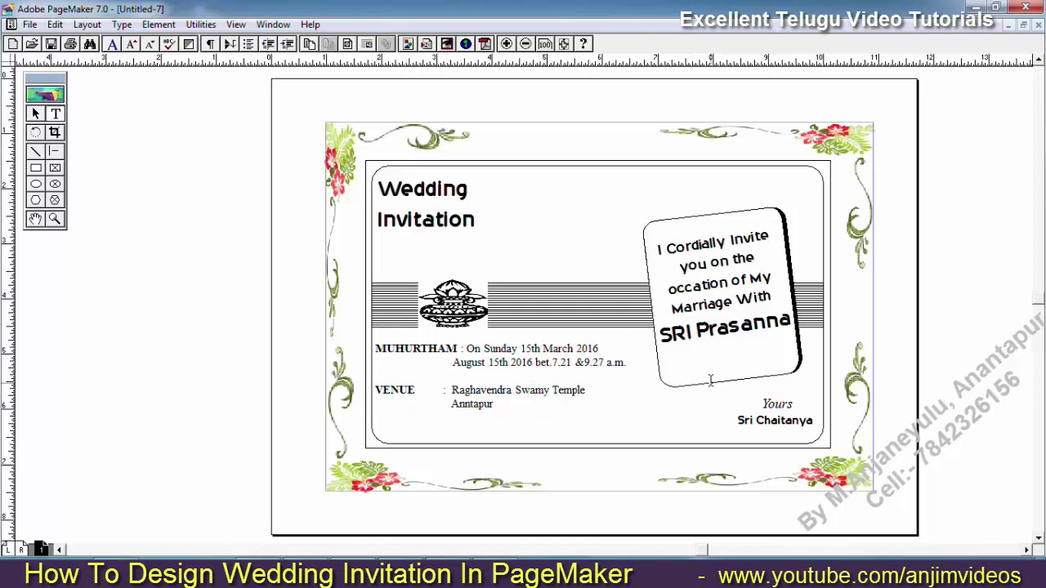
key(ctrl+minus)
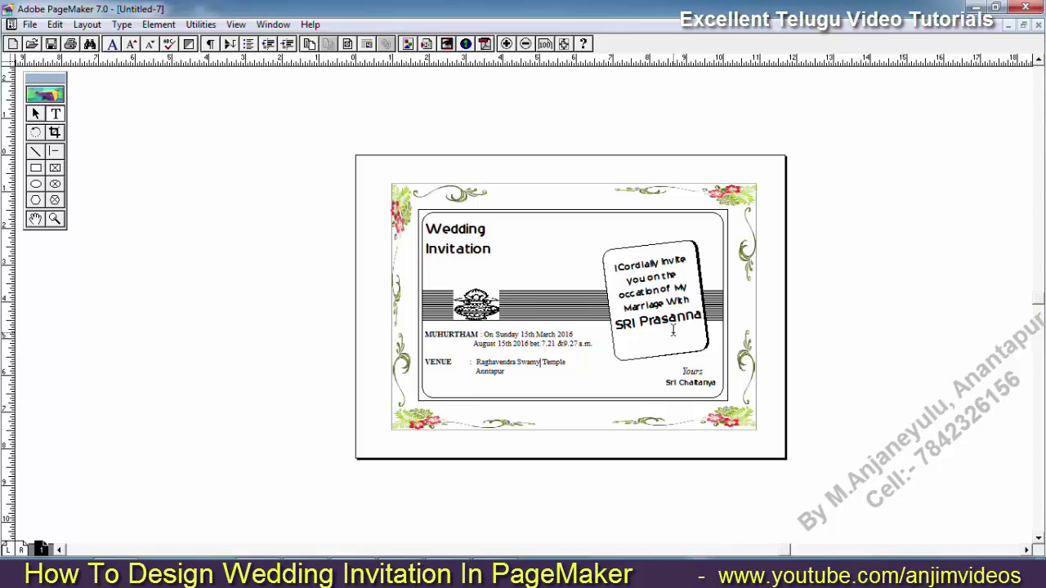
Step: Indent the "August 15th 2016" line of the event details so it starts directly beneath "On Sunday"
key(ctrl+1)
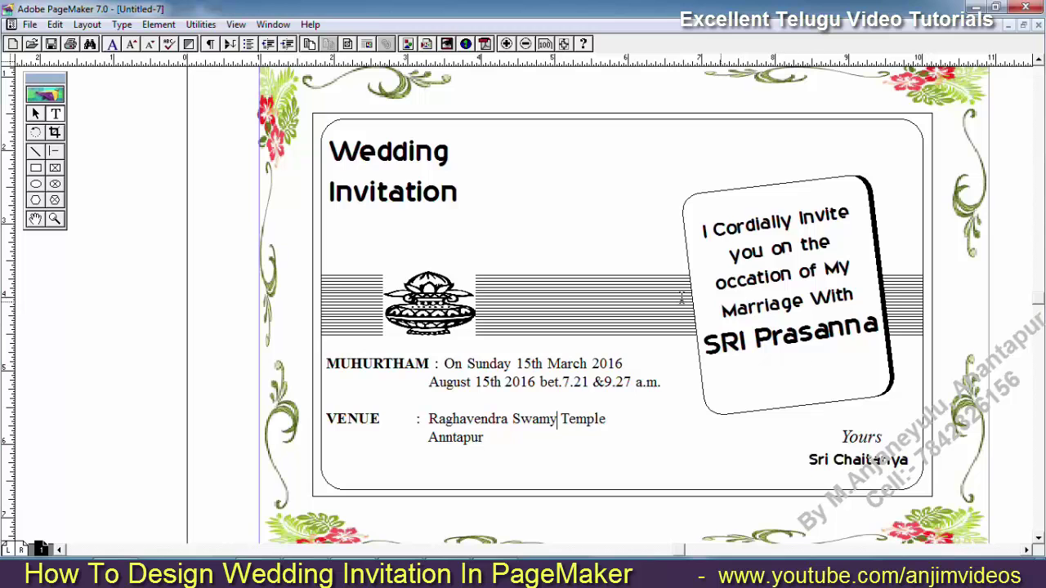
click(434, 391)
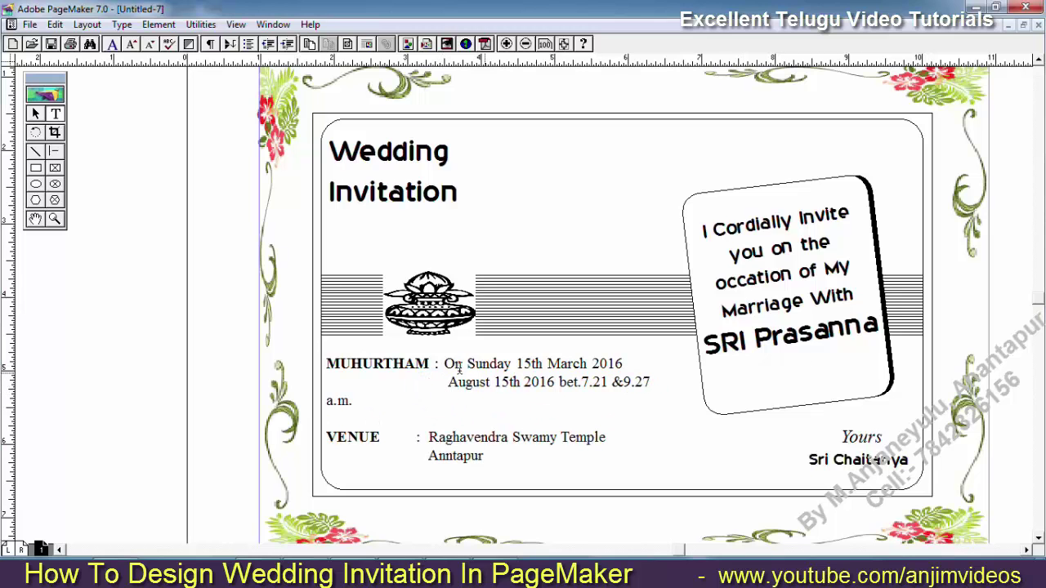
key(BackSpace)
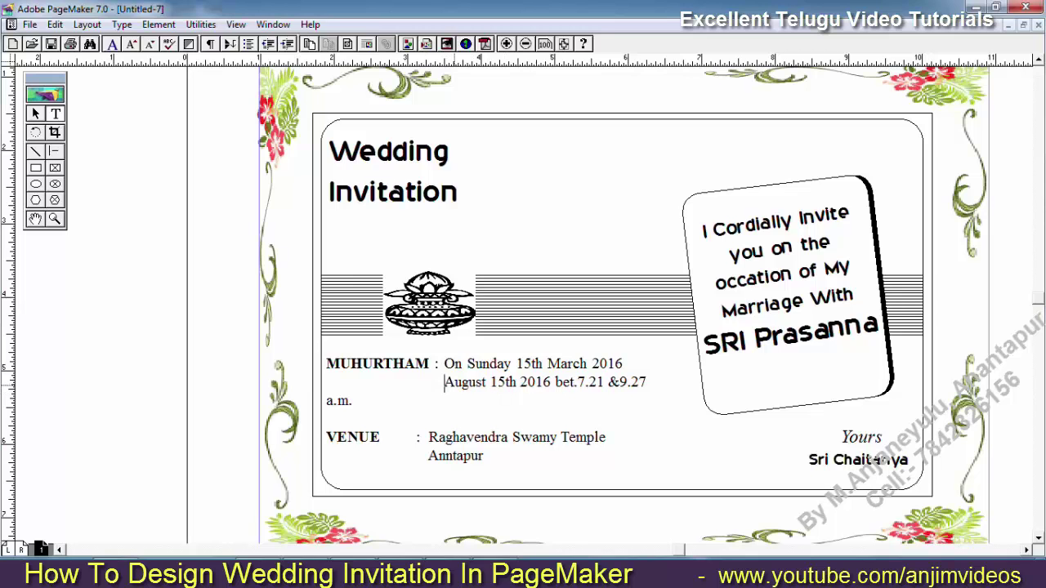
Step: Widen the event details text block slightly so "a.m." fits on the same line as the muhurtham time
click(35, 114)
click(488, 375)
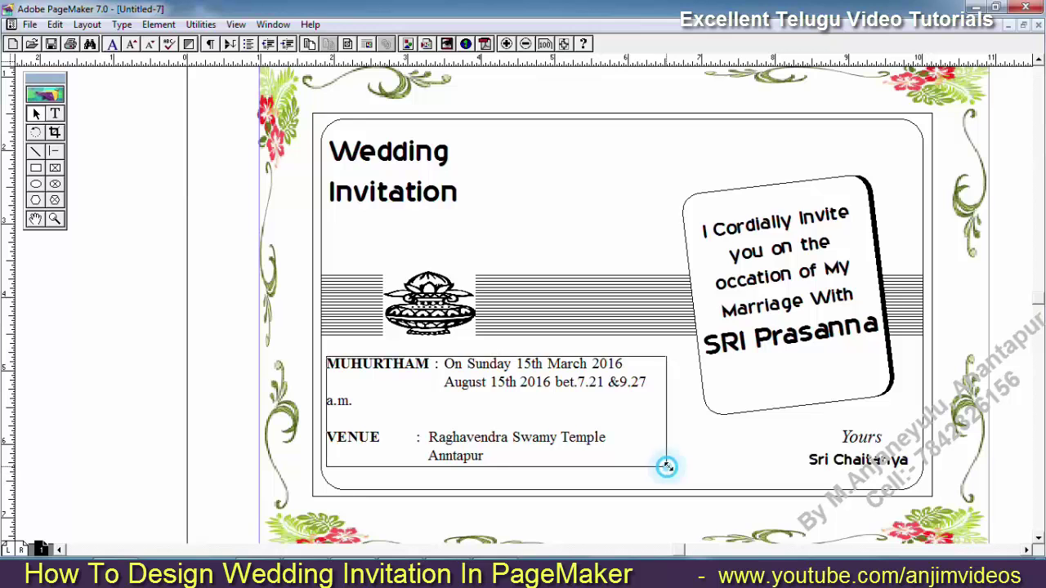
drag(666, 465, 686, 454)
click(716, 460)
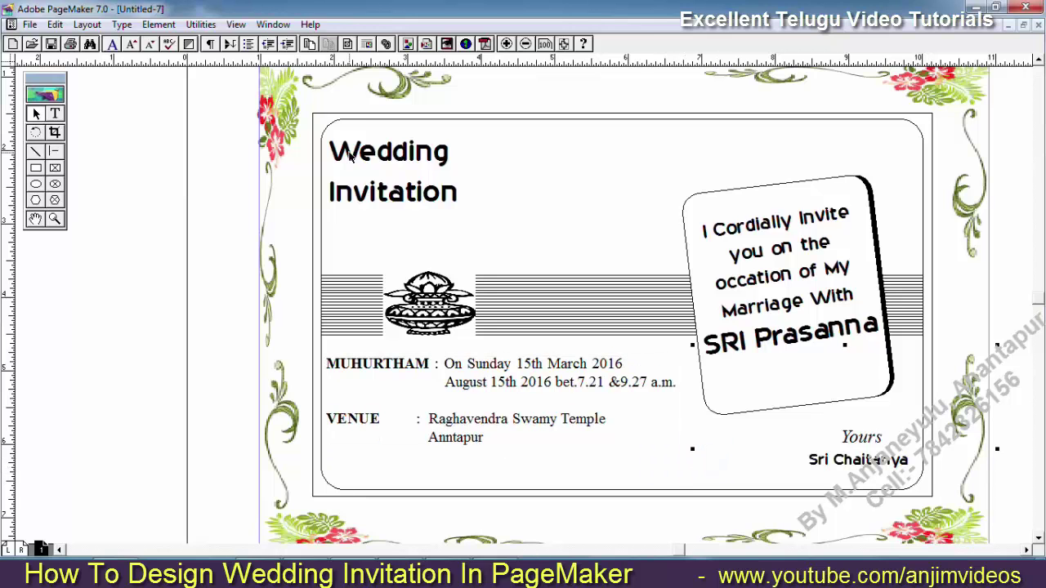
Step: Select all objects of the invitation and group them into one object
key(ctrl+0)
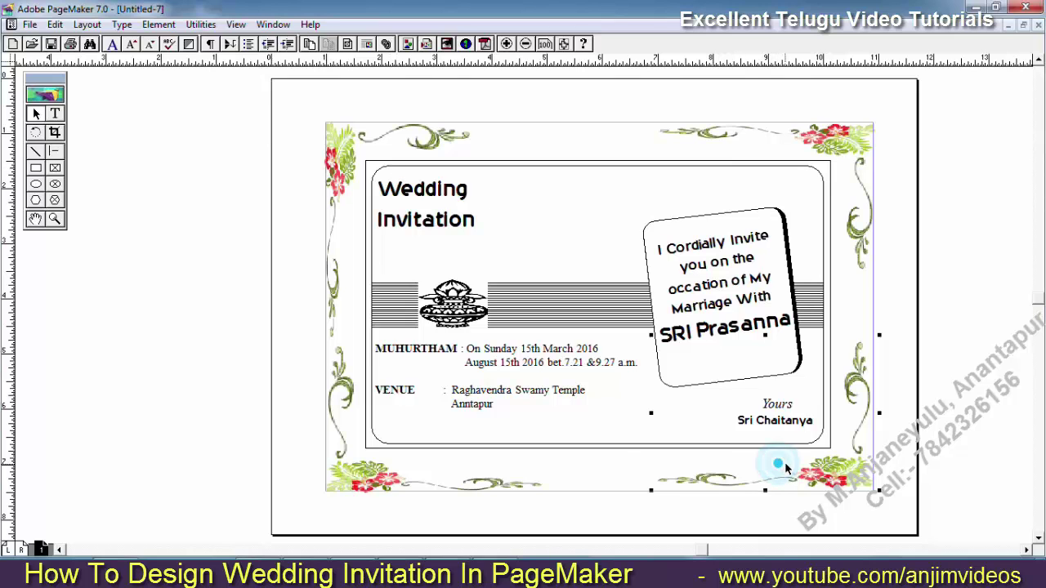
click(55, 24)
click(94, 140)
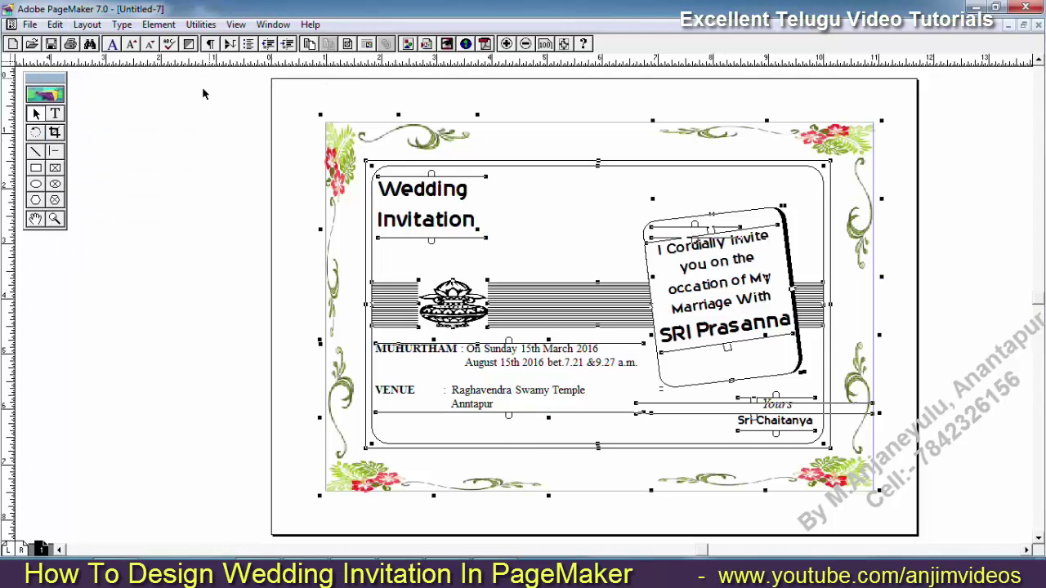
click(159, 24)
click(186, 177)
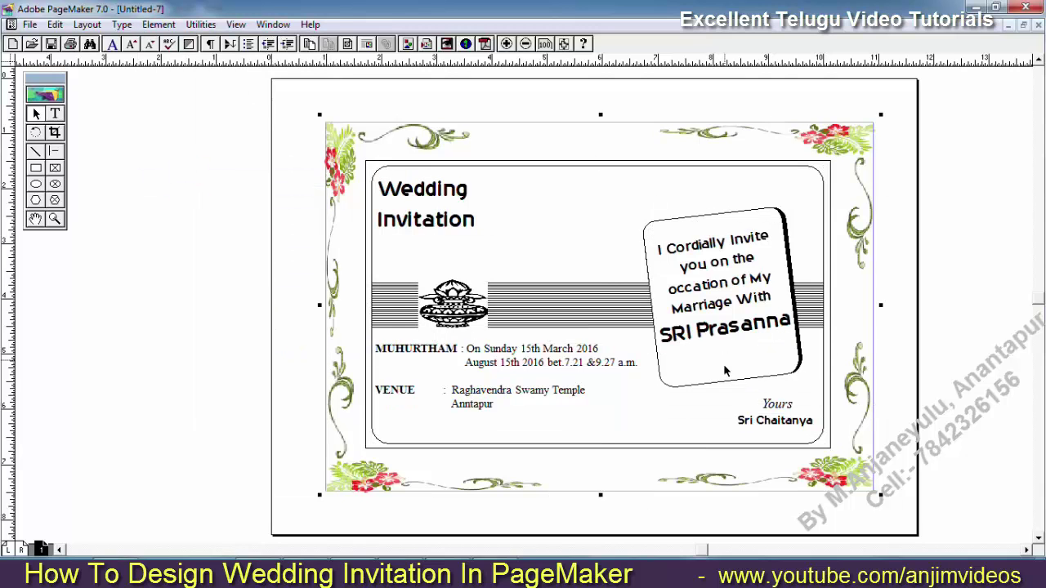